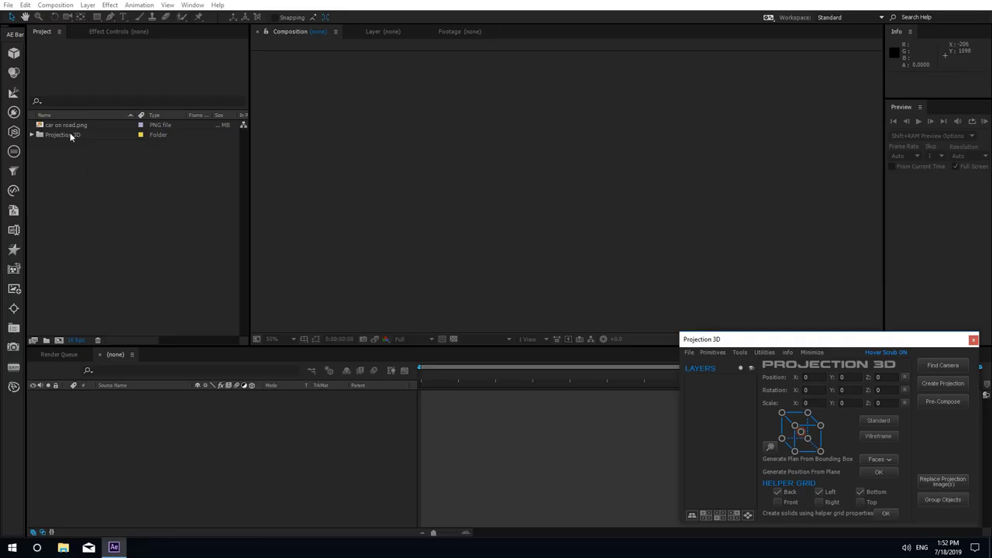
Create a composition from car on road.png and set up a Projection 3D camera with its helper grid roughly following the car's perspective
left_click_drag(70, 126, 59, 340)
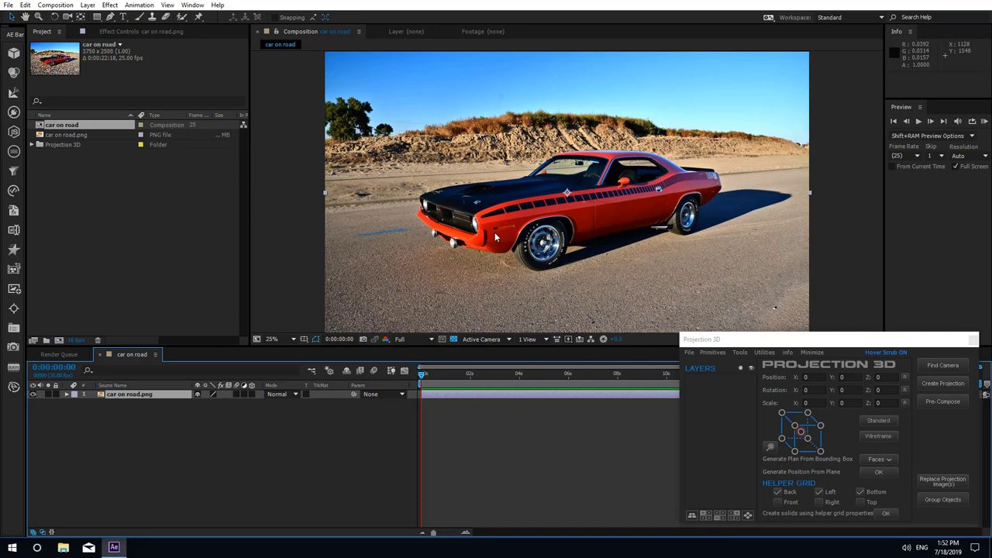
left_click(950, 365)
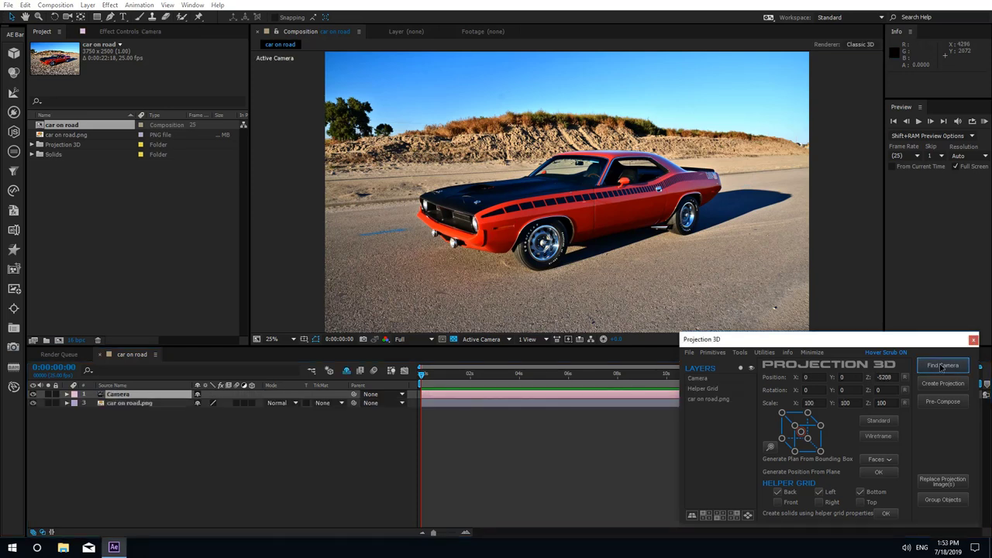
left_click(68, 16)
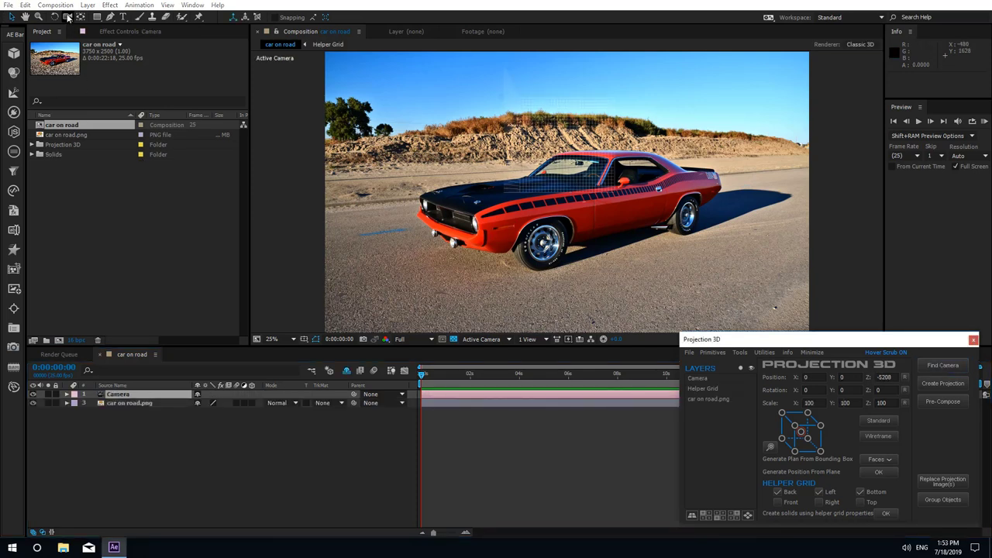
left_click_drag(571, 240, 619, 211)
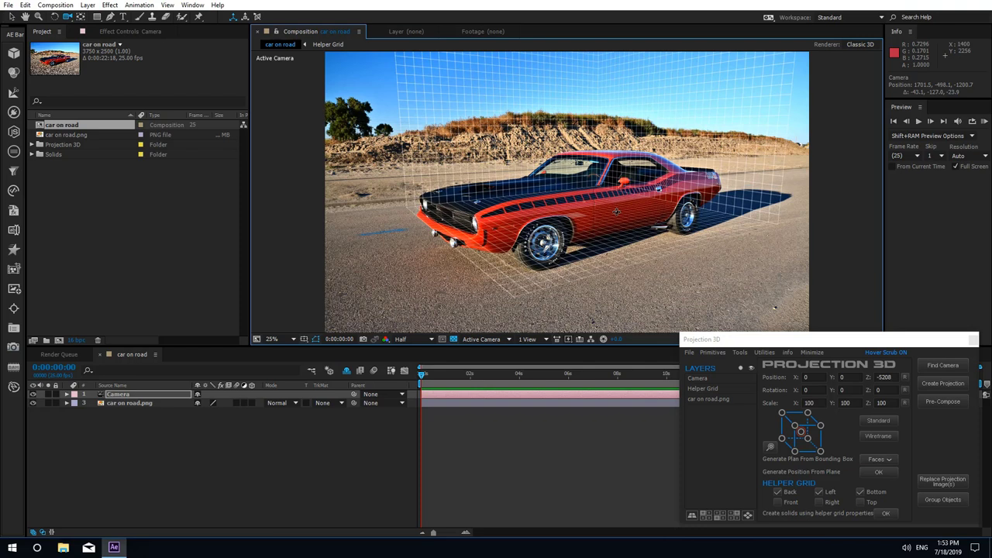
Reveal the shy layers and scale the Helper Grid layer uniformly to 500%
left_click(330, 370)
left_click(139, 404)
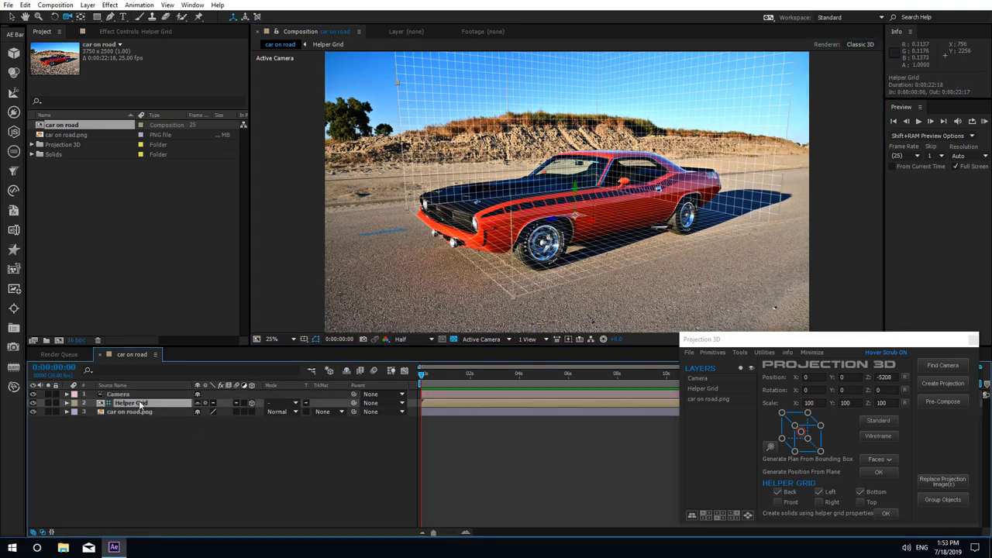
key("s")
left_click(244, 412)
type("500")
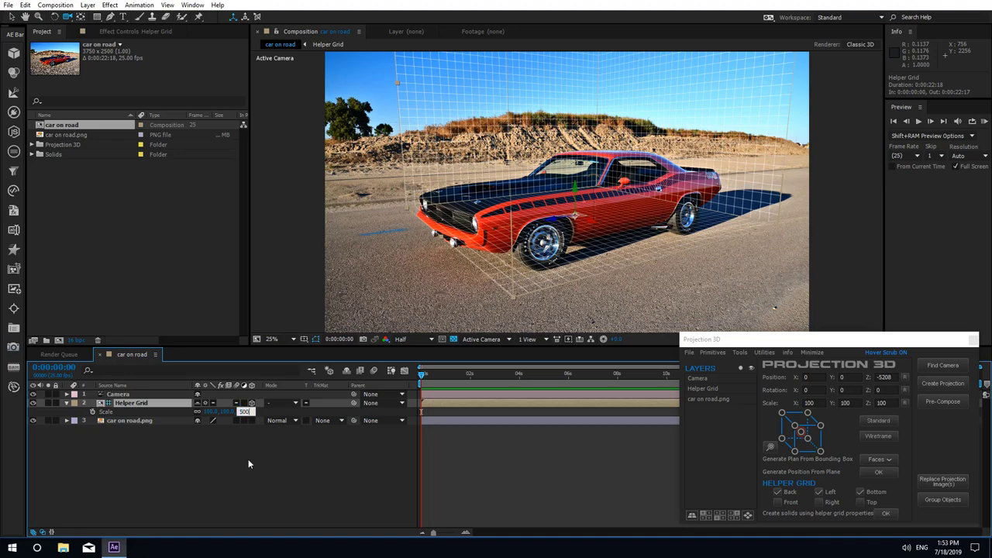
left_click(248, 459)
Refine the camera until the enlarged helper grid lines up with the road and car, and hide the shy layers again
left_click_drag(583, 305, 862, 266)
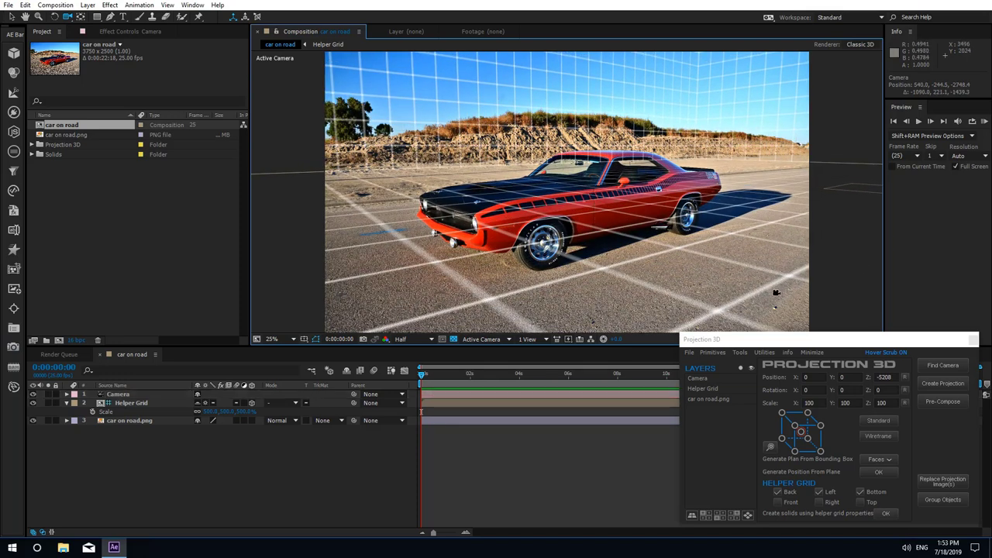
left_click(346, 373)
left_click_drag(155, 446, 138, 394)
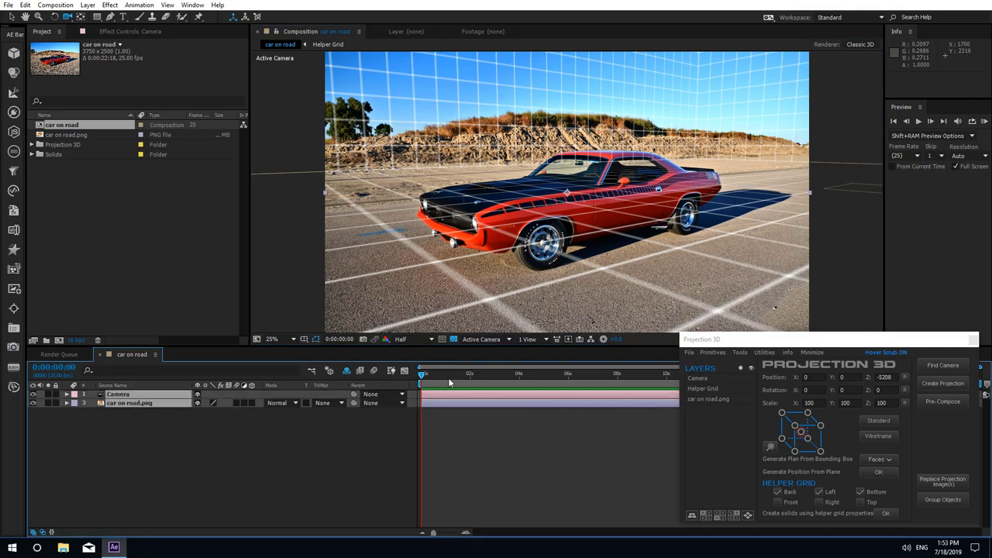
Set the Classic 3D renderer's shadow map resolution to 4000
left_click(570, 339)
left_click(603, 422)
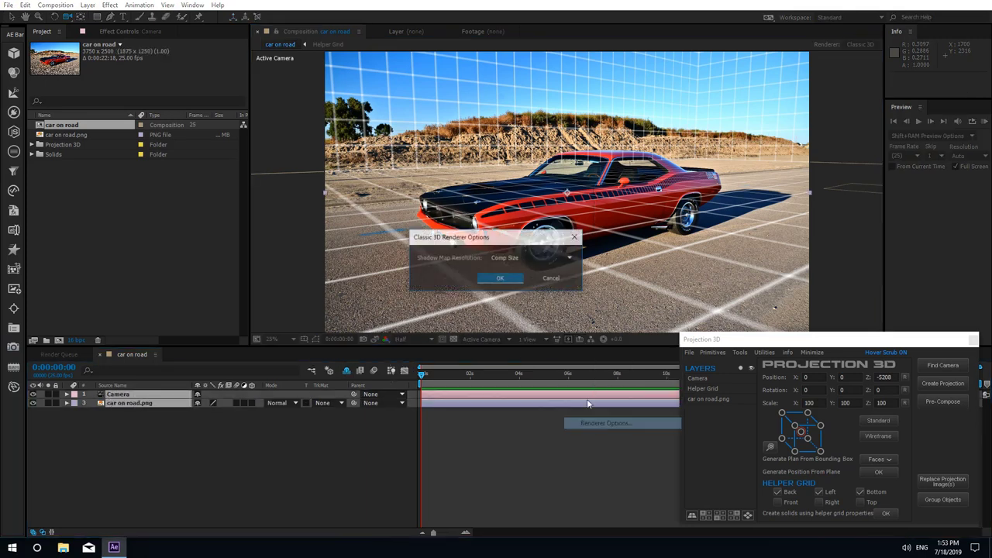
left_click(511, 258)
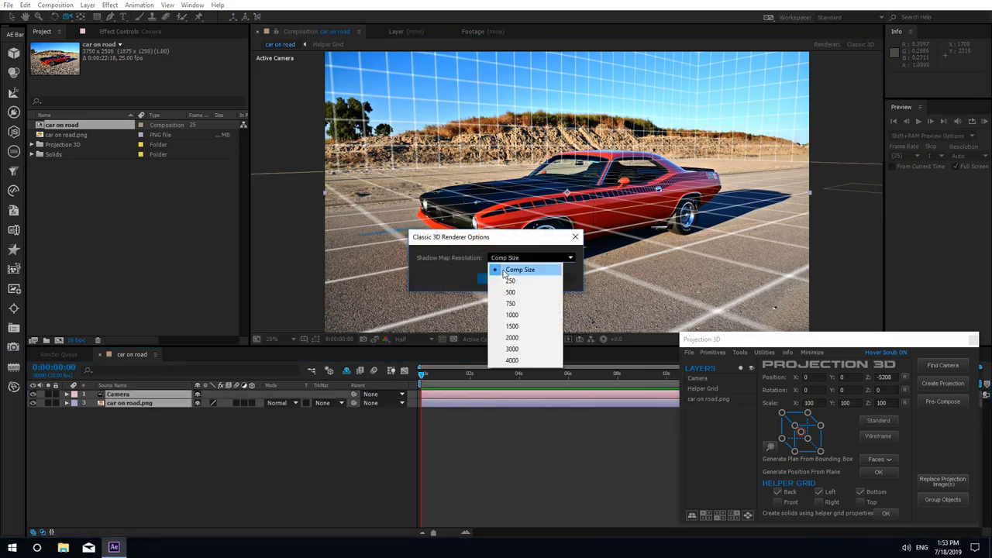
left_click(511, 361)
left_click(502, 280)
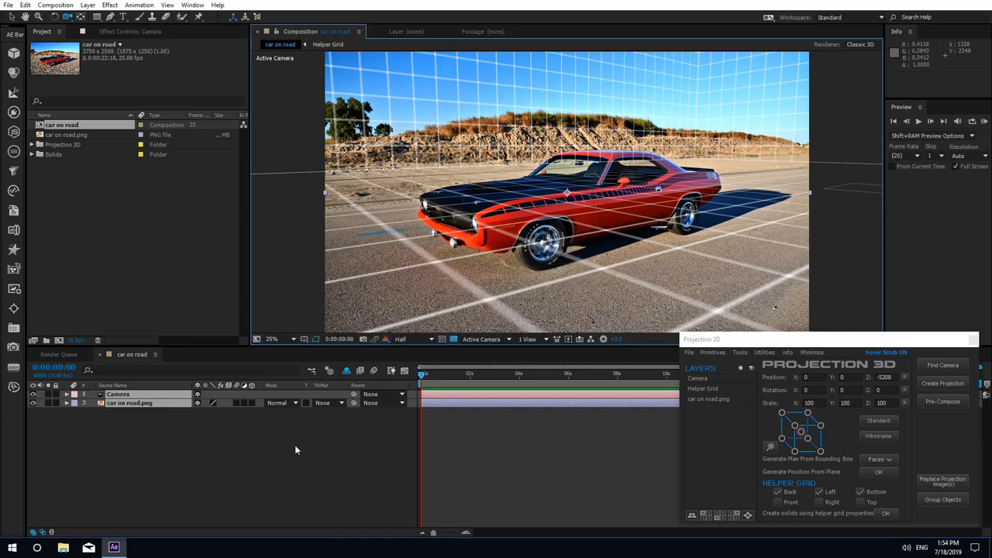
Create the projection for the composition and pre-compose it with 2 copies
left_click(935, 382)
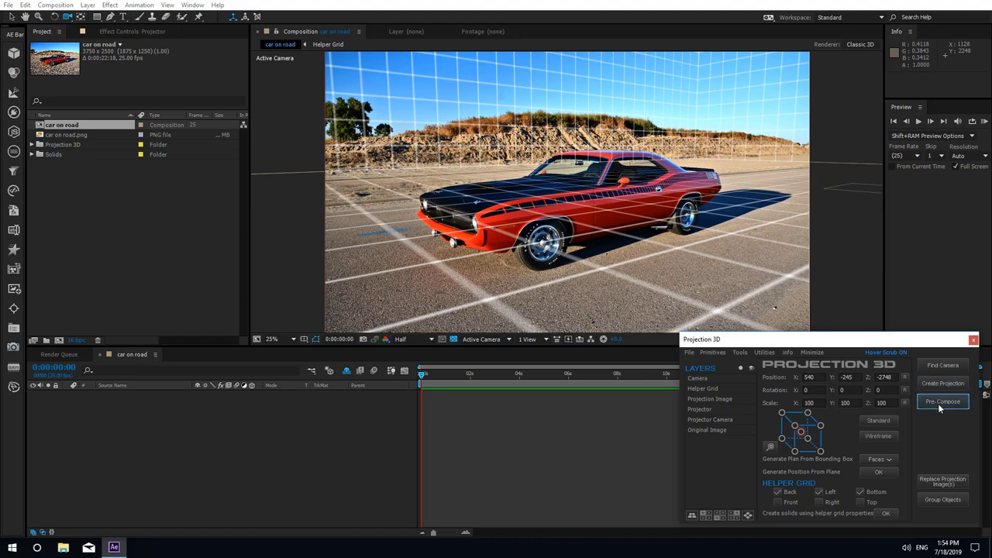
left_click(938, 403)
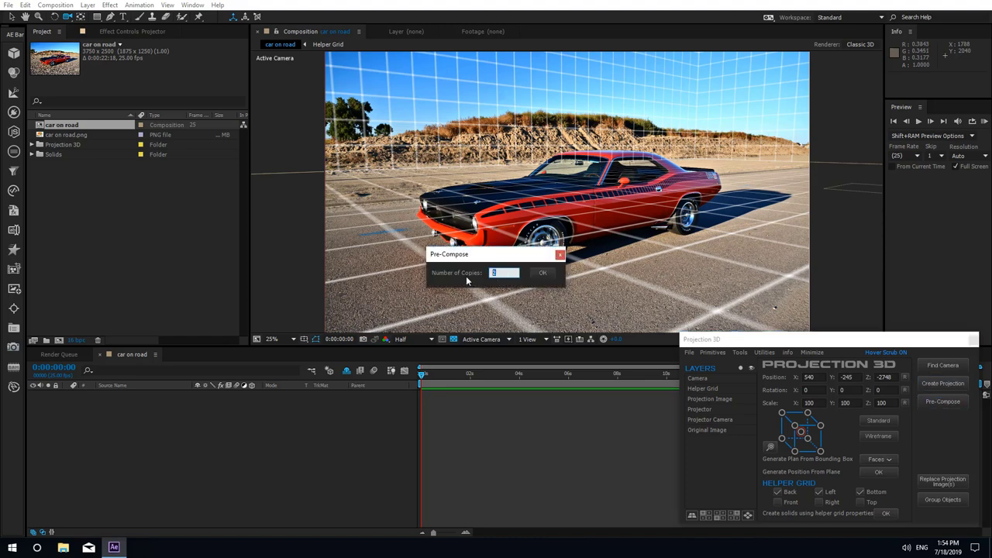
left_click(542, 273)
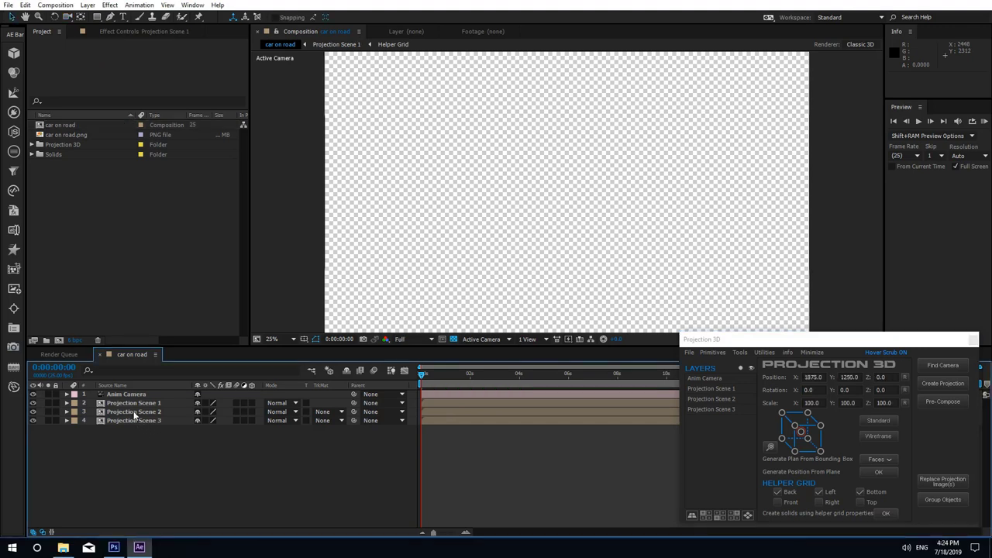
Look over the three Projection Scene layers in the car on road composition and open Projection Scene 1
left_click(137, 404)
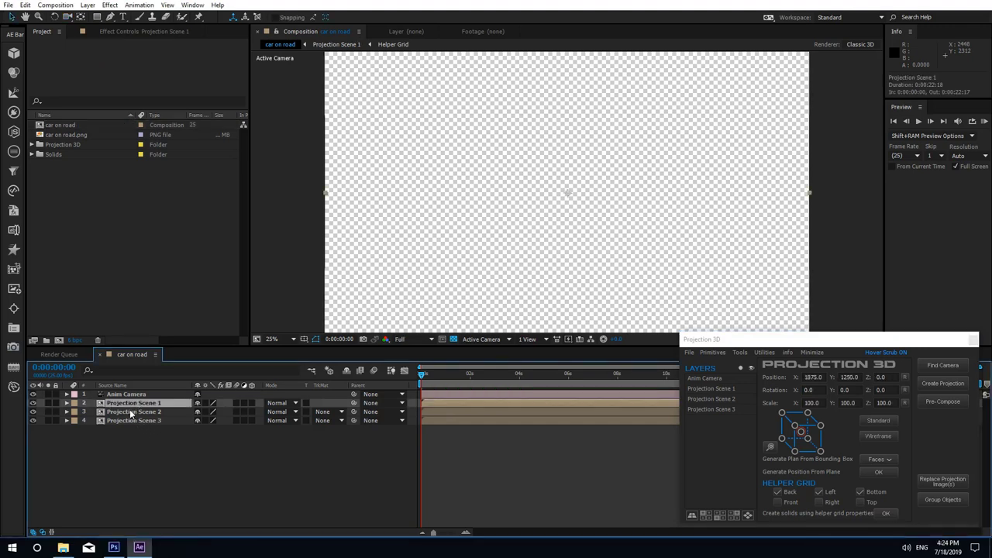
left_click(131, 412)
left_click(129, 419)
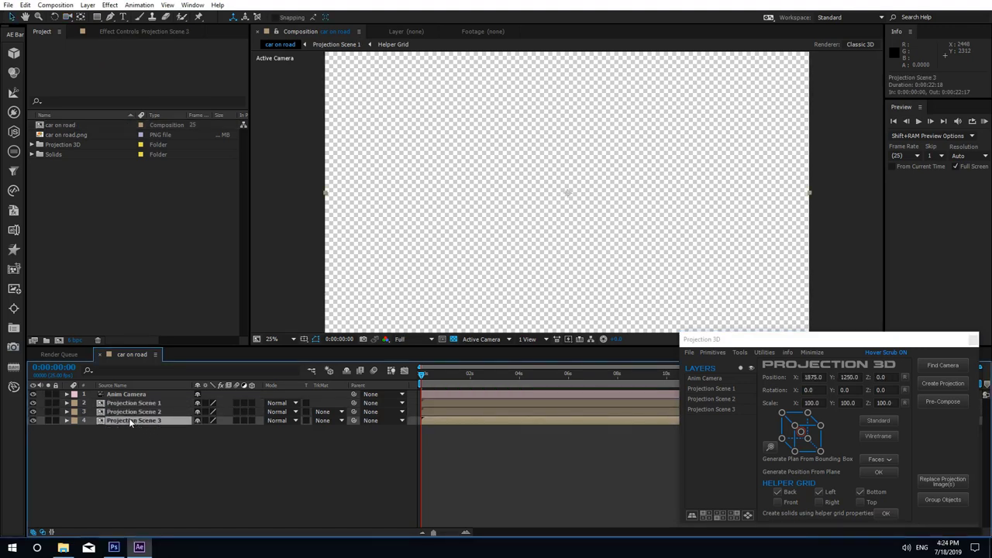
double_click(132, 403)
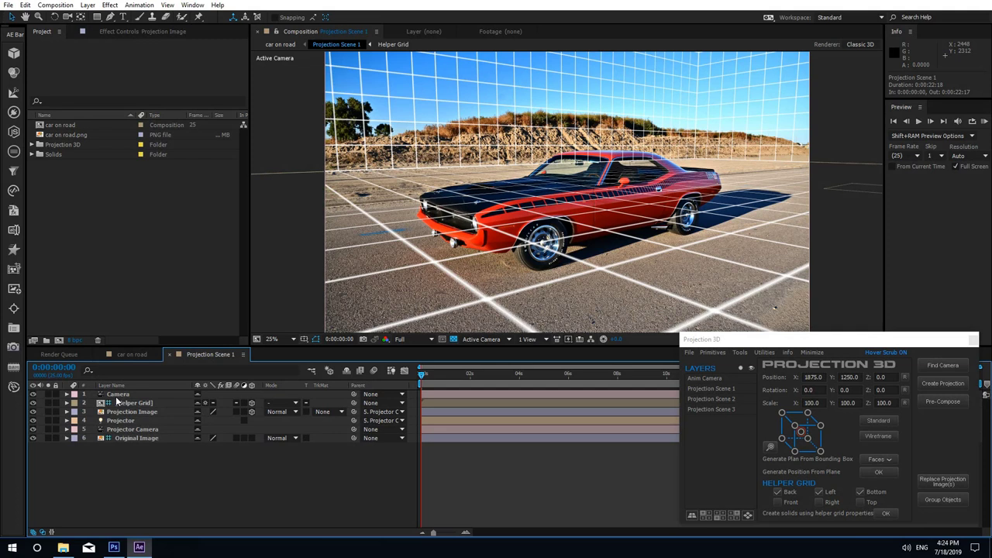
Examine the image, projector, camera and helper grid layers inside Projection Scene 1
left_click(136, 413)
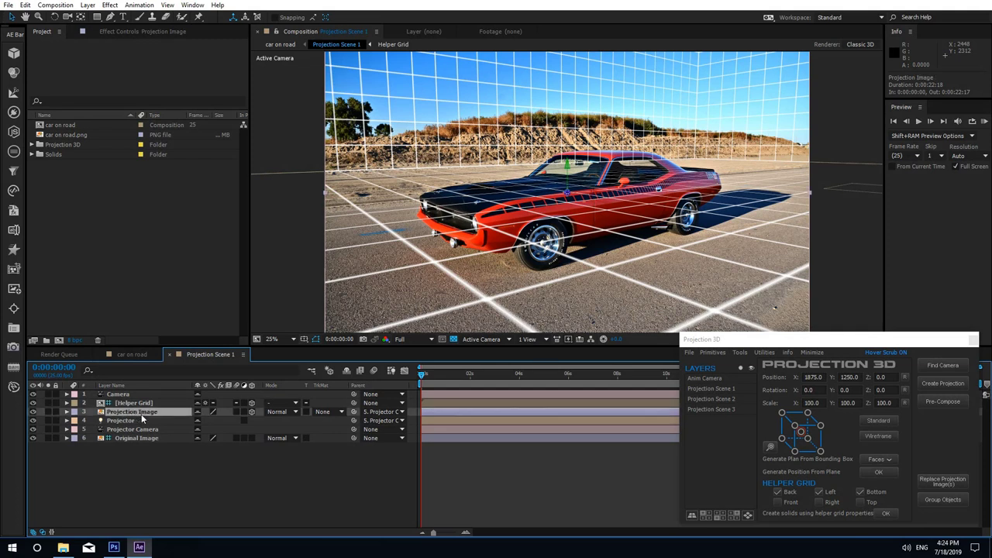
left_click(137, 420)
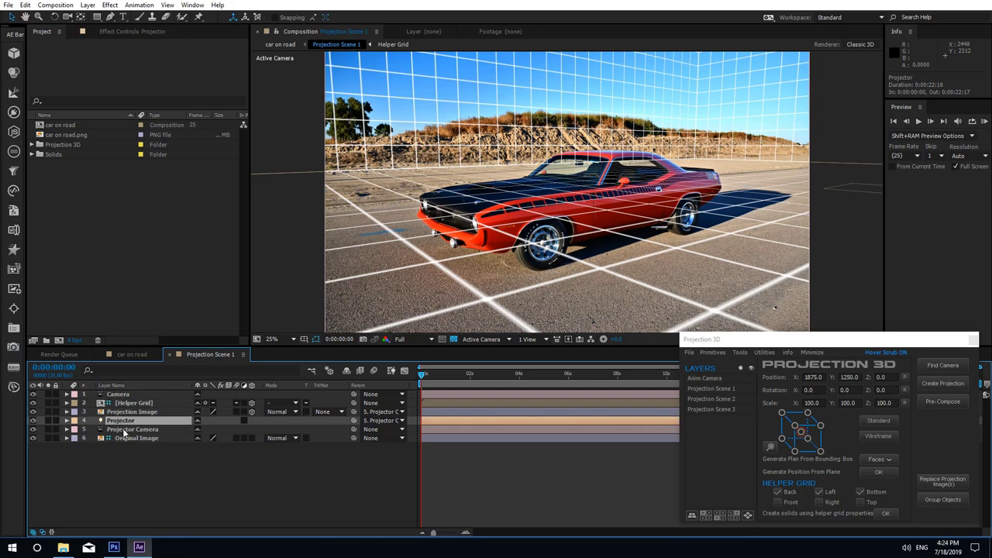
left_click(126, 429)
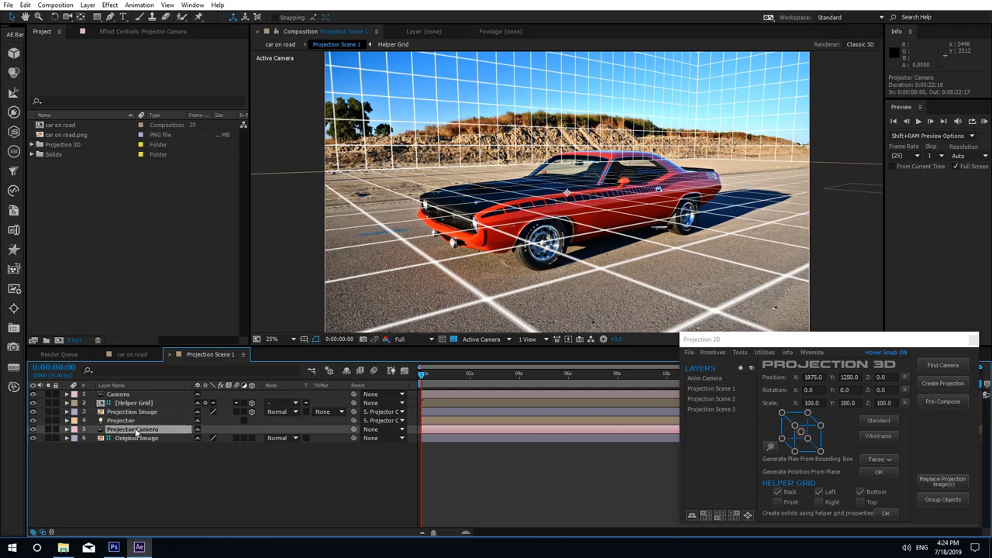
left_click(131, 437)
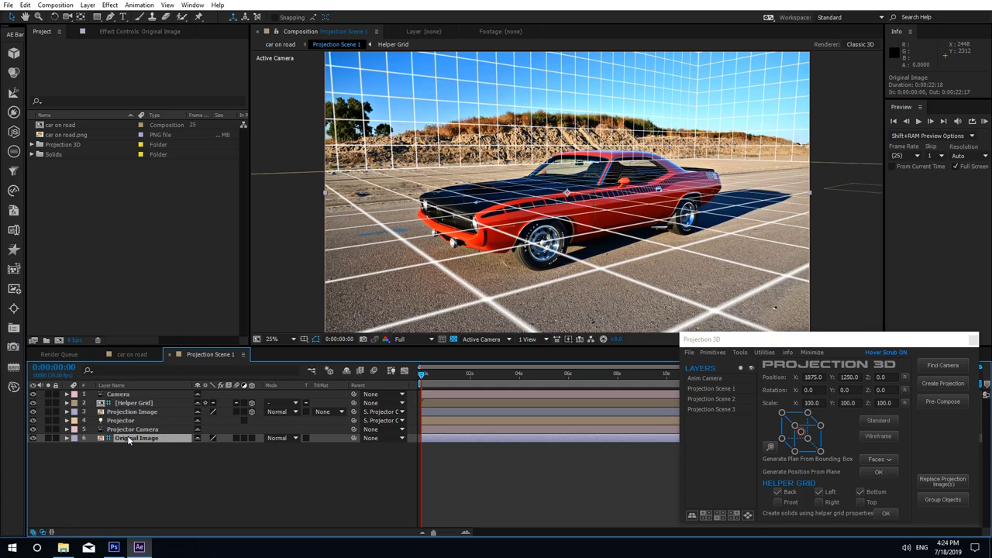
left_click(124, 394)
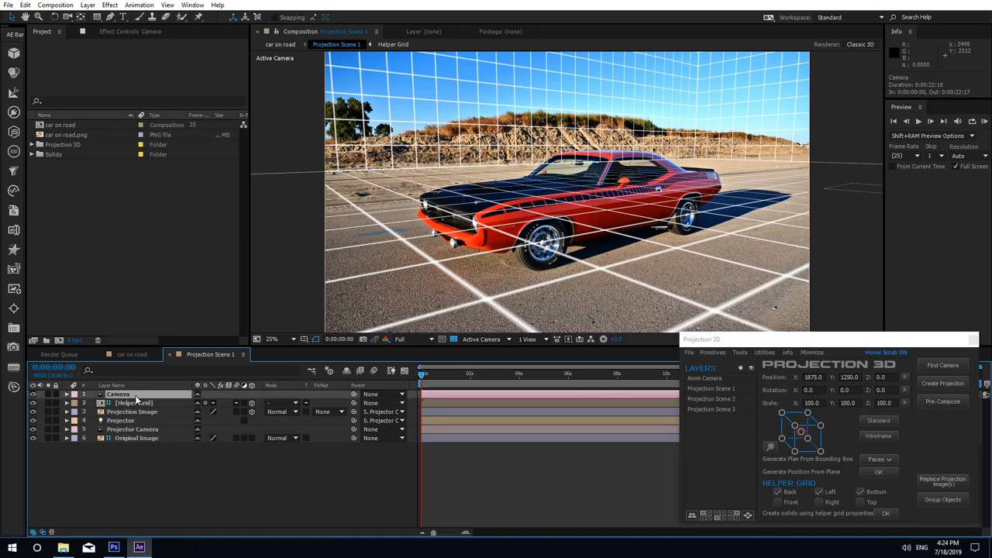
left_click(135, 403)
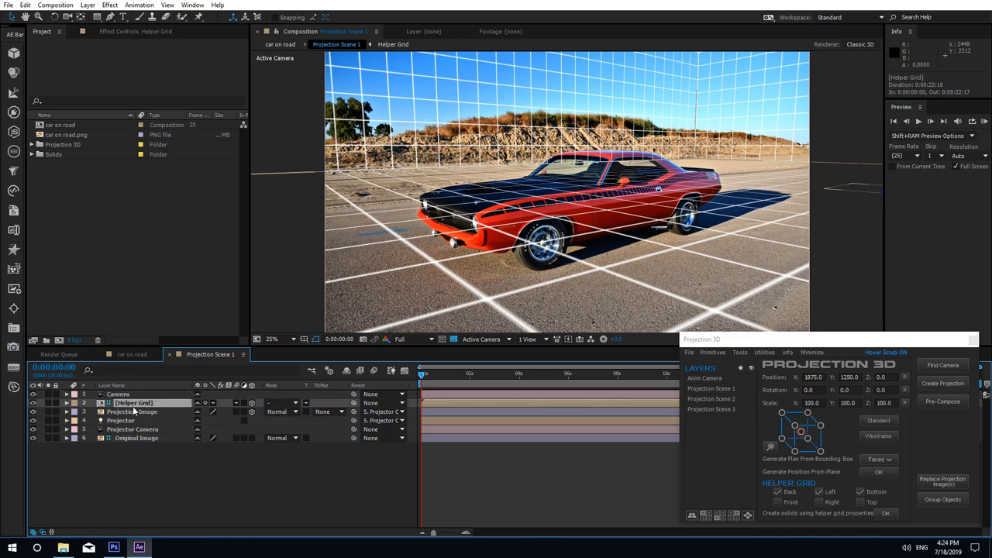
left_click(122, 396)
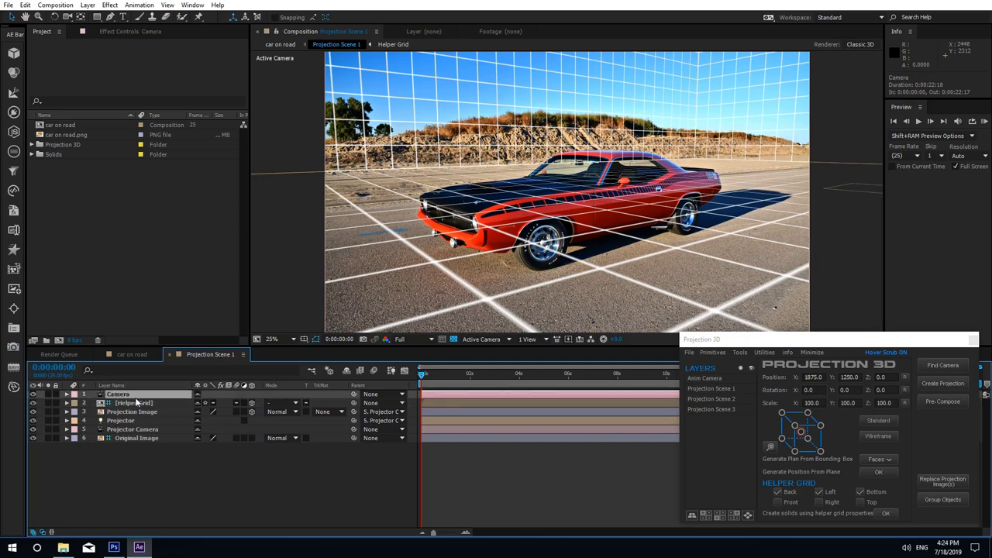
Review the Anim Camera in the car on road composition and the contents of Projection Scene 2 and Projection Scene 3
left_click(132, 355)
left_click(119, 396)
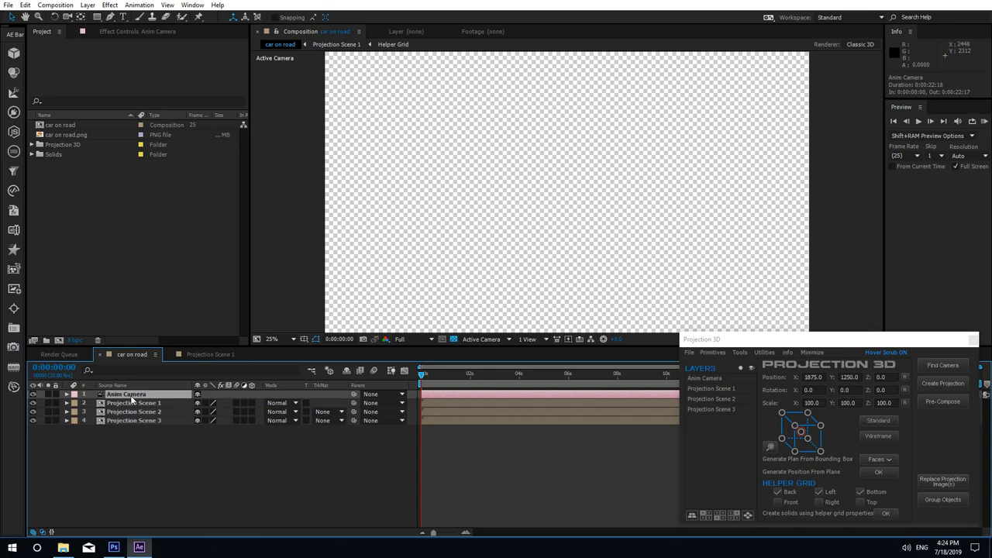
double_click(129, 411)
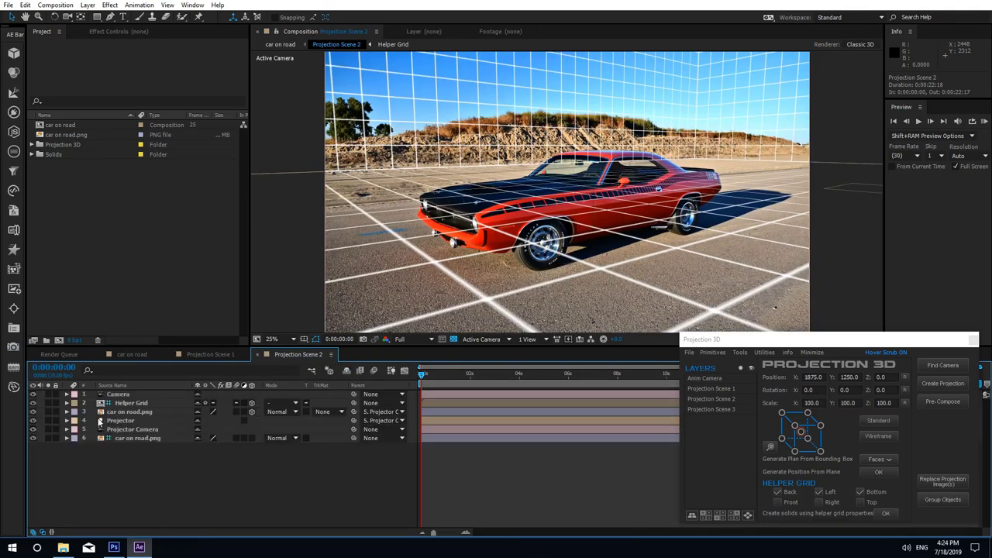
left_click(131, 354)
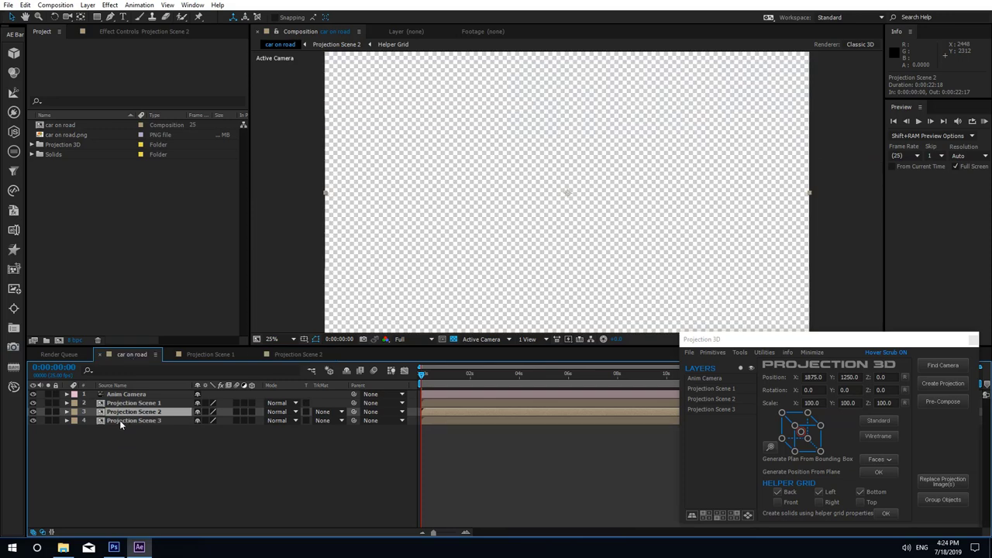
double_click(120, 420)
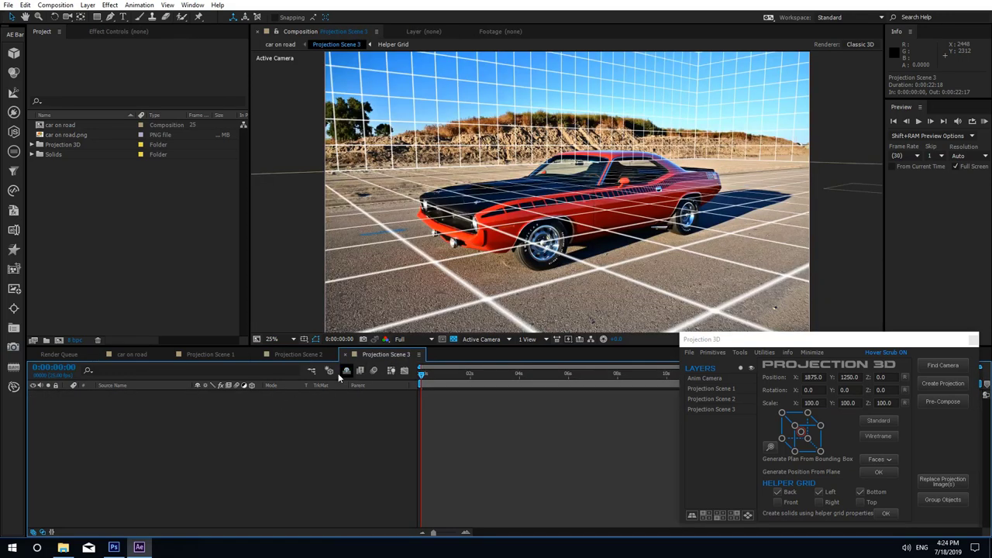
left_click(343, 372)
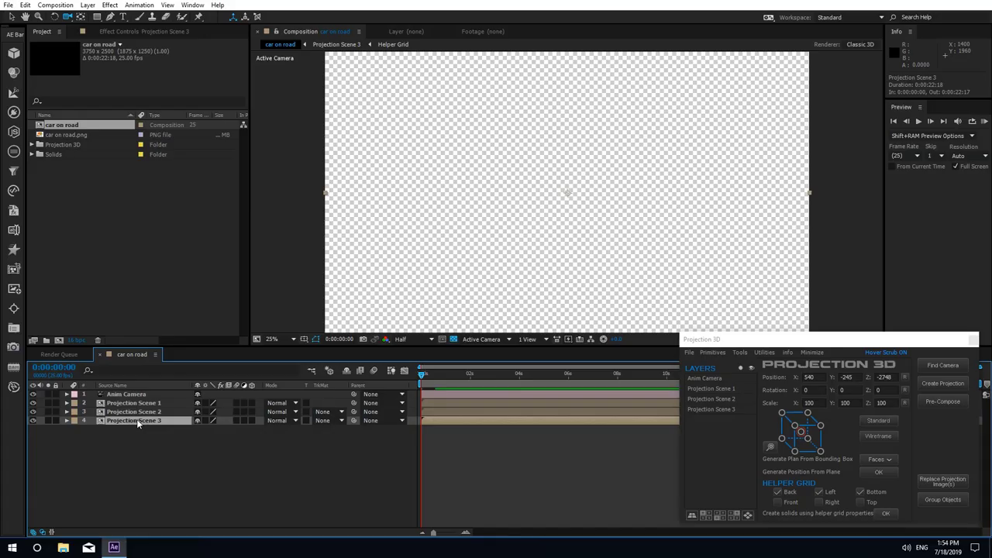
In Projection Scene 3, generate solids from the helper grid's Back, Left and Bottom sides
double_click(137, 421)
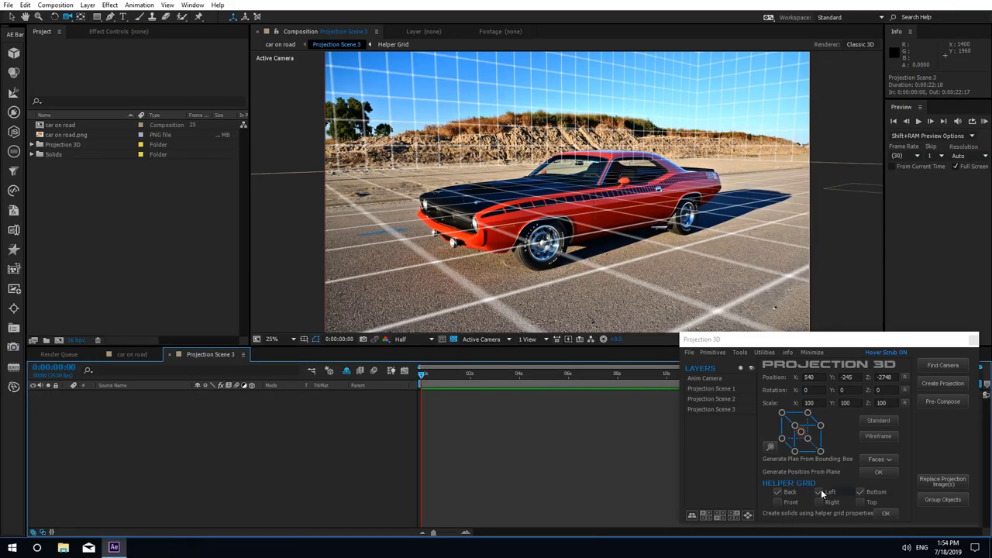
left_click(887, 515)
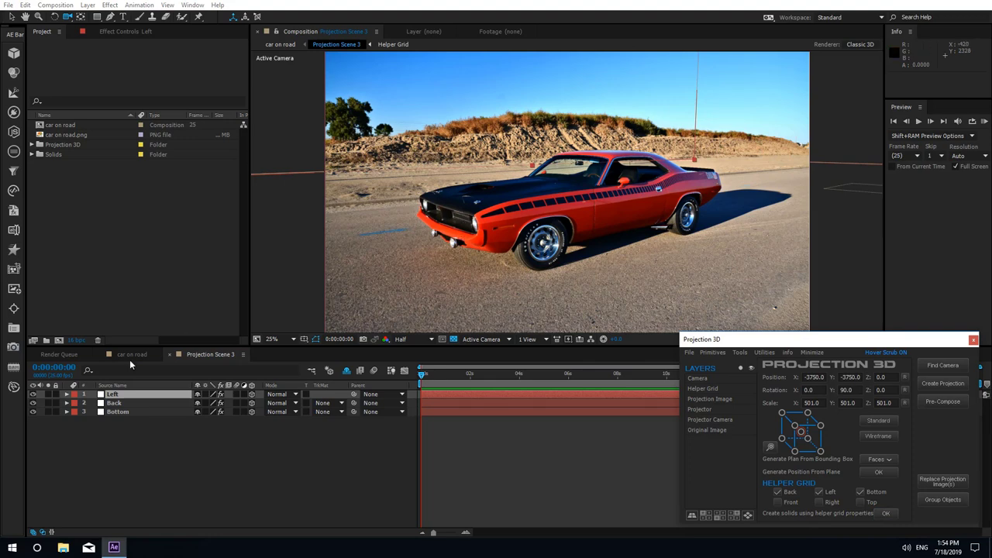
Test the projection by orbiting the Anim Camera in the car on road composition, and undo the orbit
left_click(129, 355)
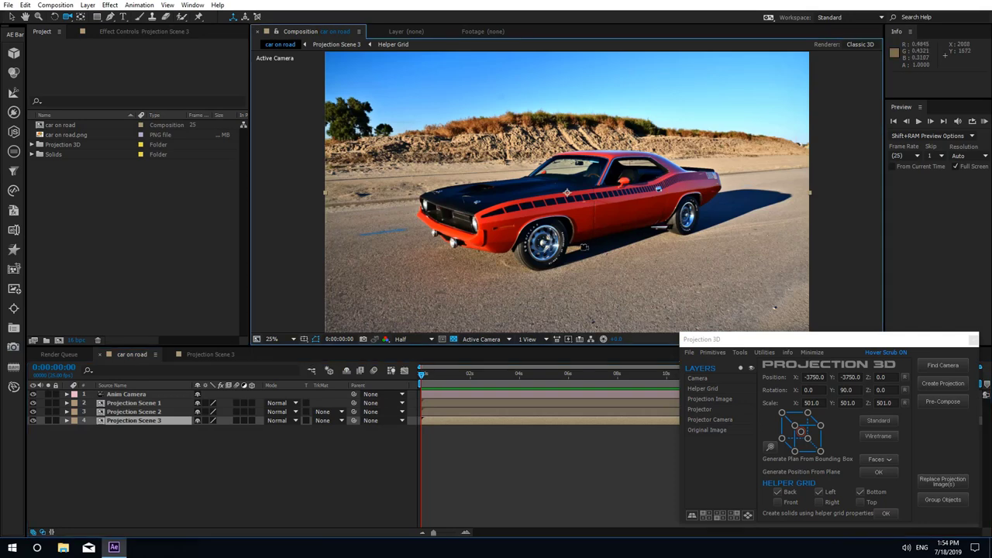
left_click_drag(585, 246, 603, 245)
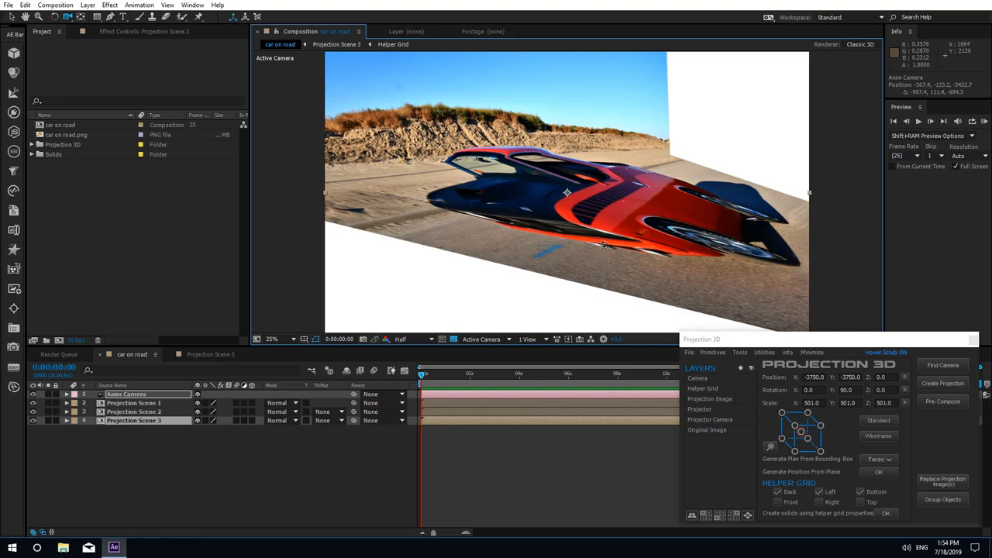
key("ctrl+z")
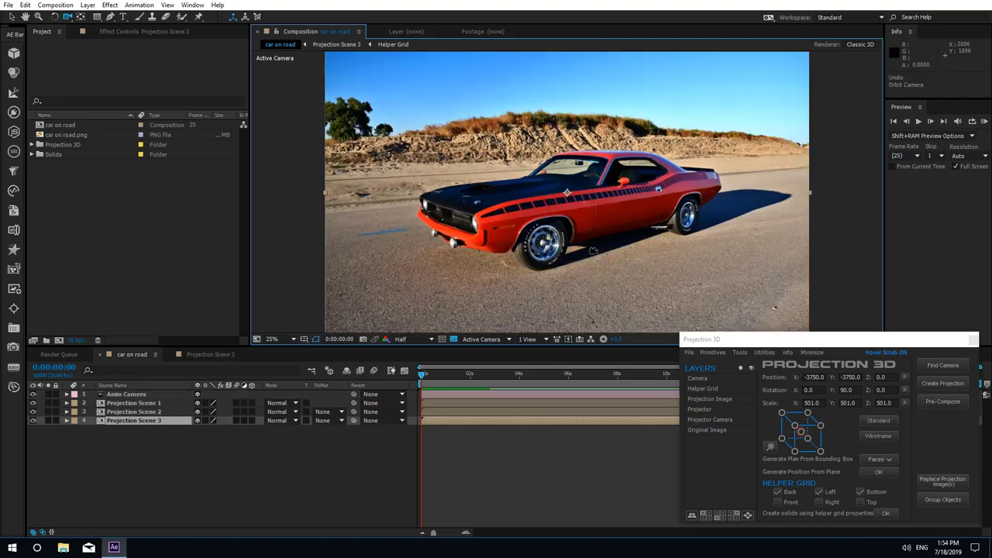
In Projection Scene 1, generate a solid from only the Bottom side of the helper grid
double_click(130, 403)
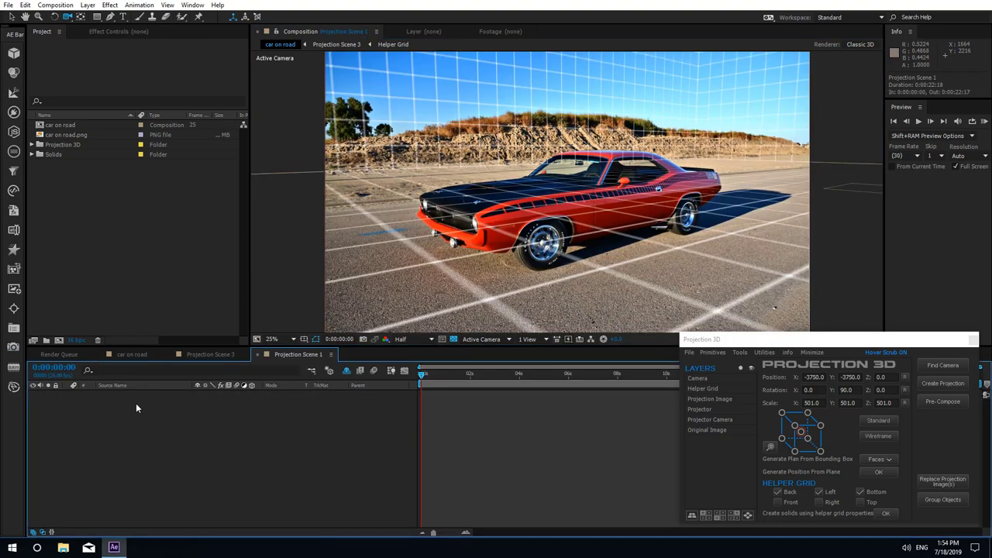
left_click(819, 492)
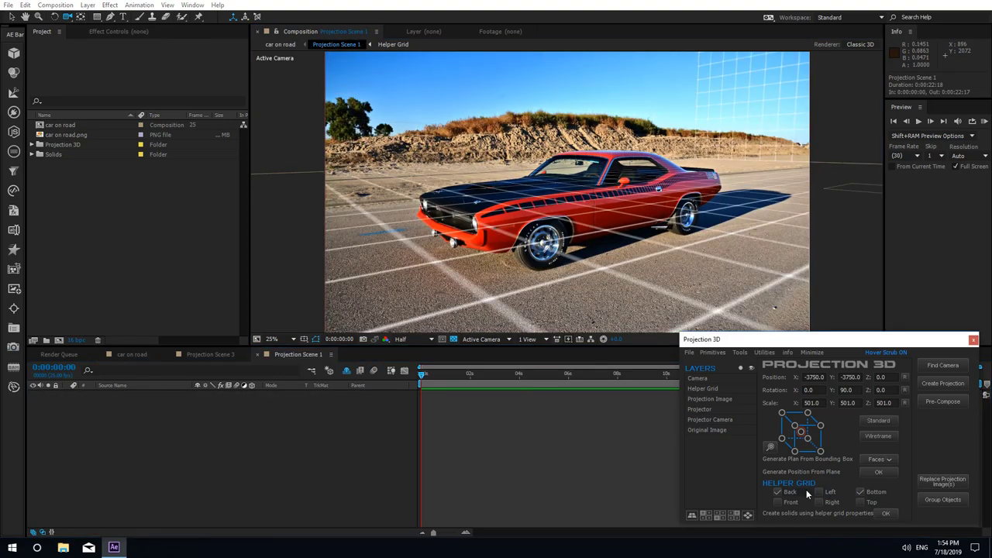
left_click(794, 492)
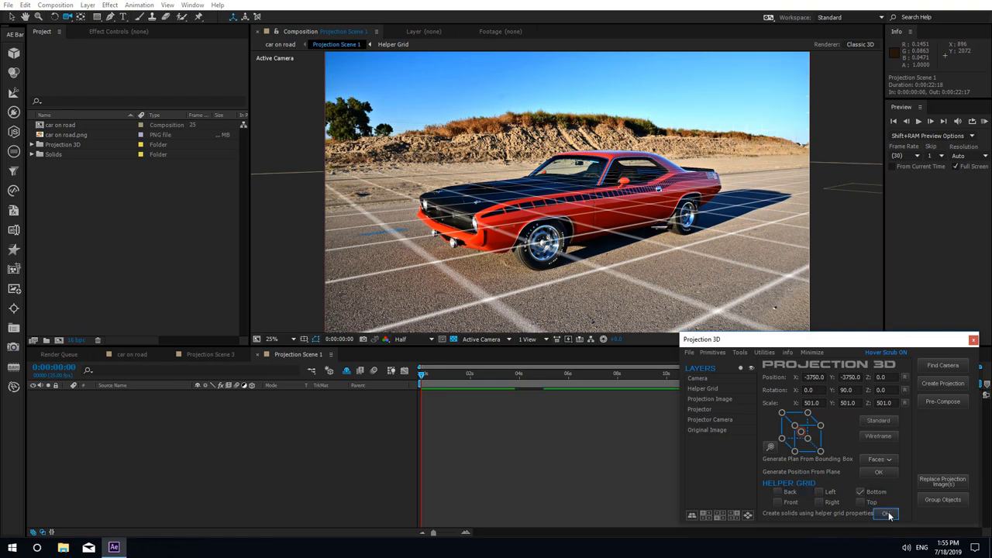
left_click(886, 514)
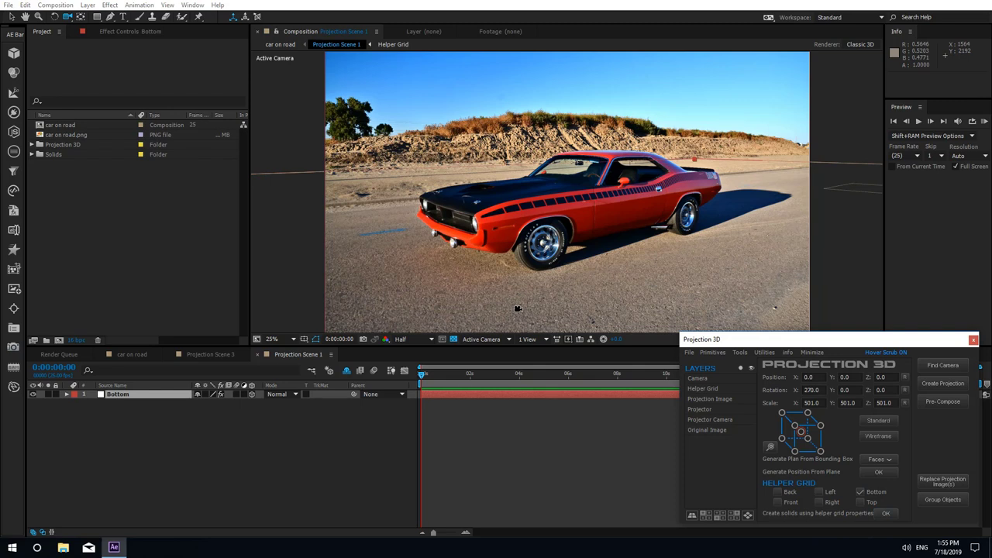
Duplicate the Generate Position effect on the Bottom layer
left_click(115, 30)
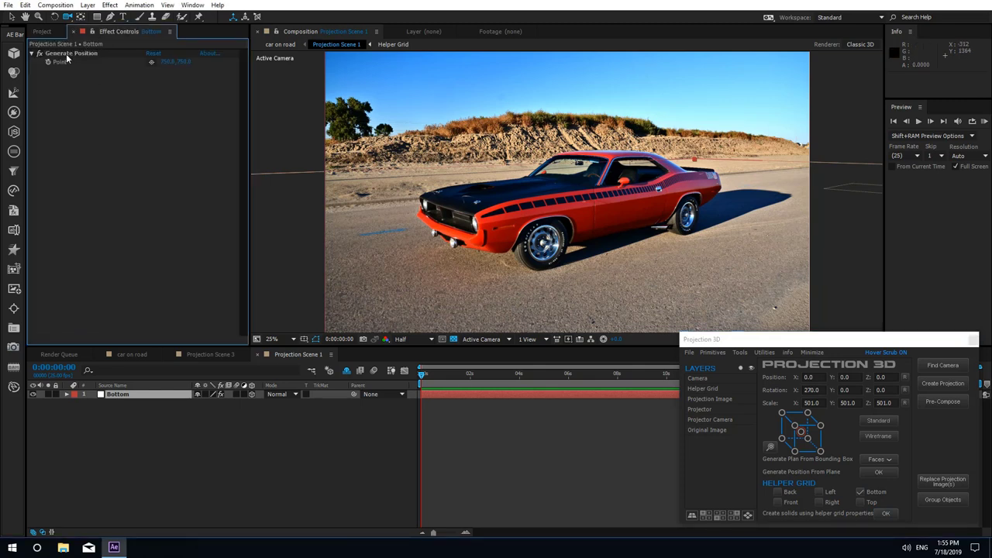
left_click(66, 53)
left_click(25, 5)
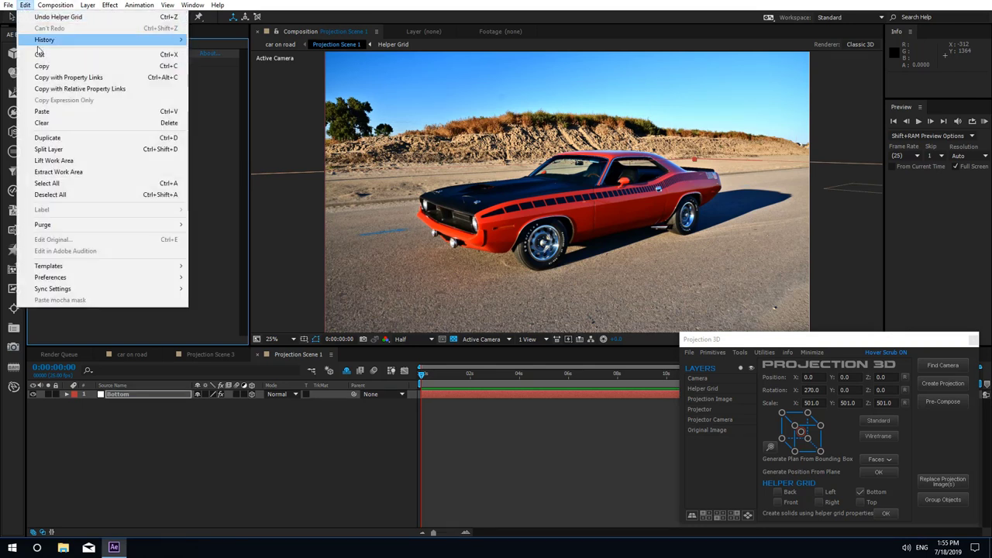
left_click(65, 136)
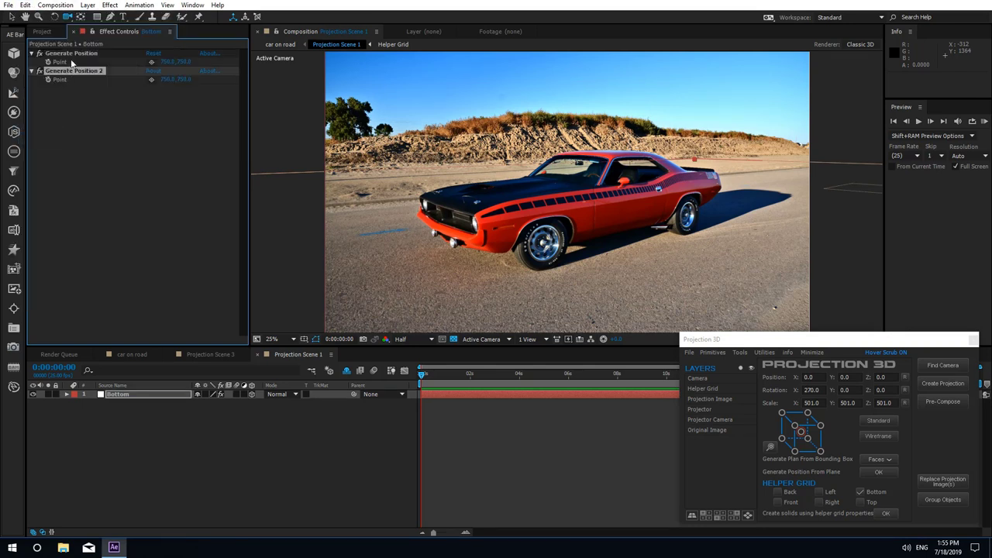
Place the Generate Position point where the front tyre meets the road and the Generate Position 2 point under the rear tyre
left_click(89, 60)
left_click(151, 61)
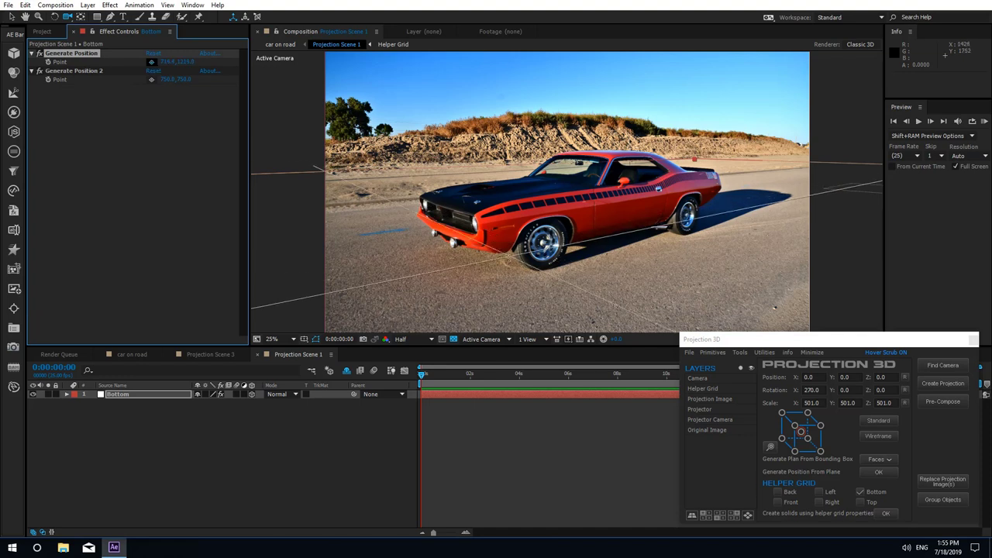
left_click(543, 267)
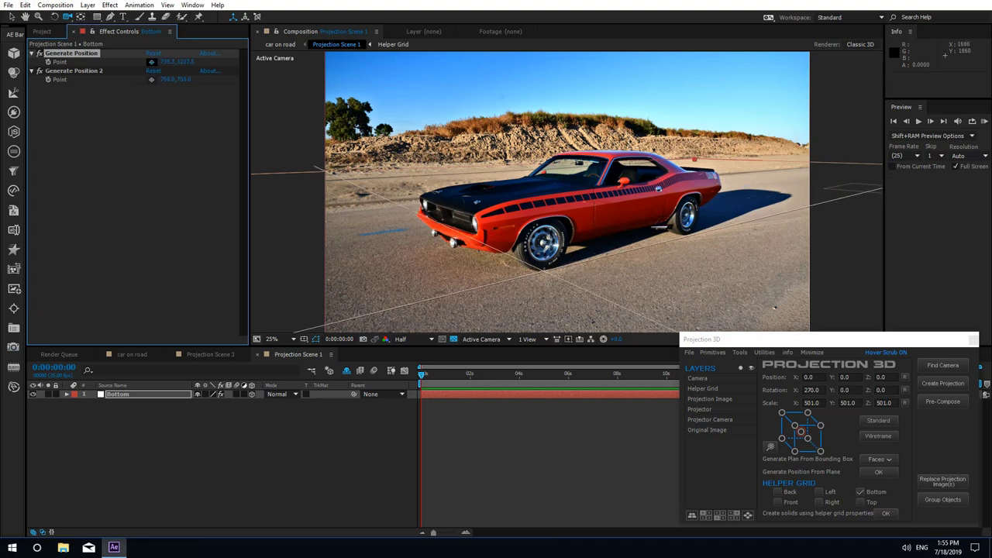
left_click(151, 79)
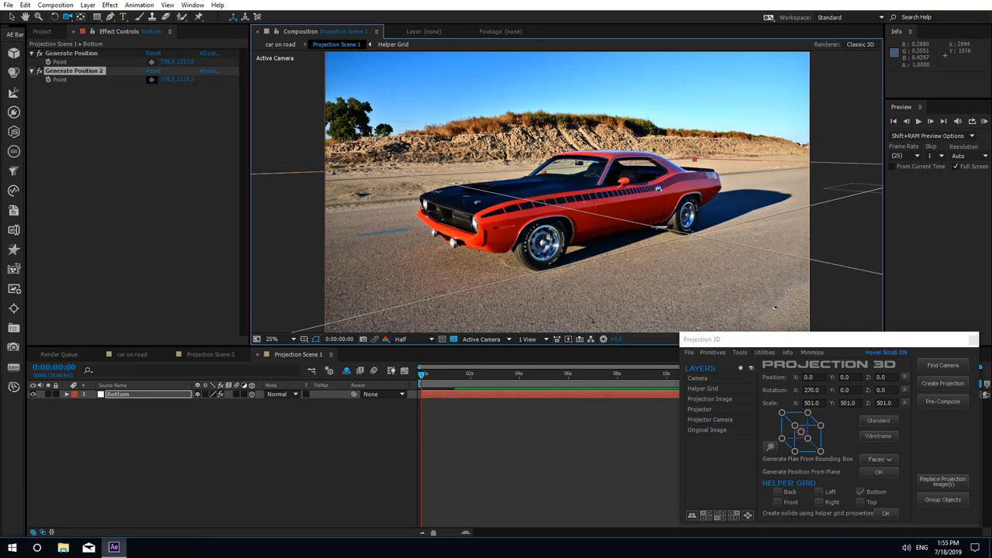
Generate a plane from both Generate Position points with Generate Plane from Point(s)
left_click(86, 54)
left_click(79, 70, "ctrl")
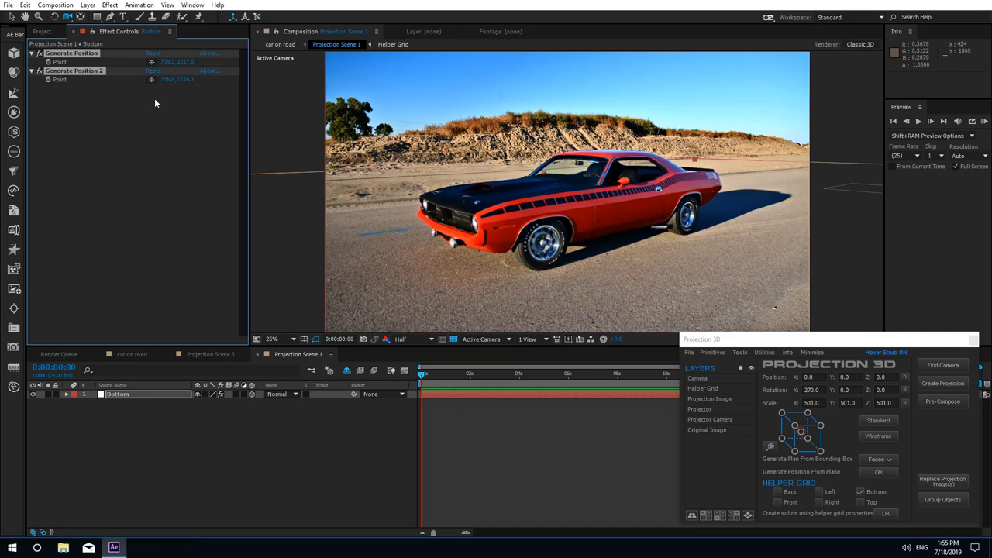
left_click(740, 352)
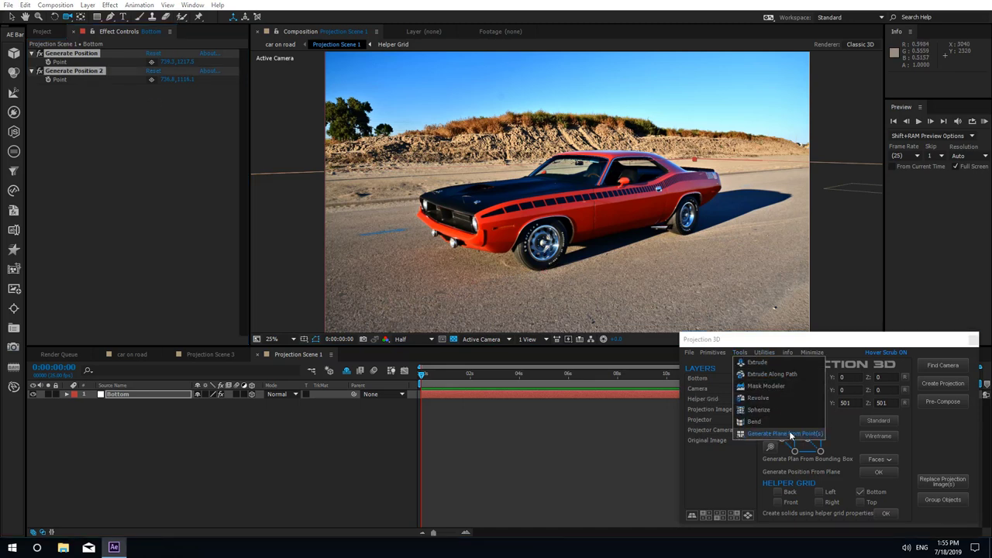
left_click(788, 433)
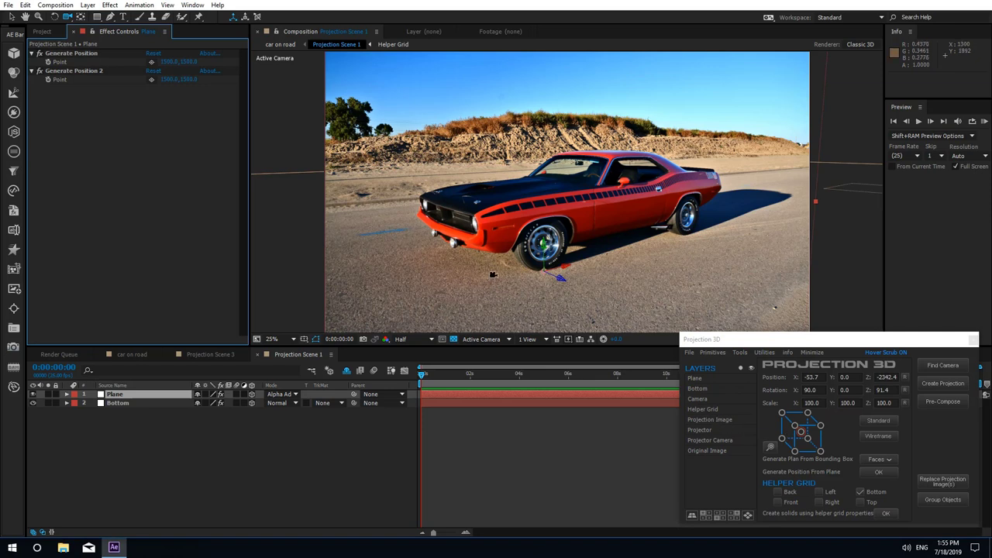
left_click(124, 399)
key("s")
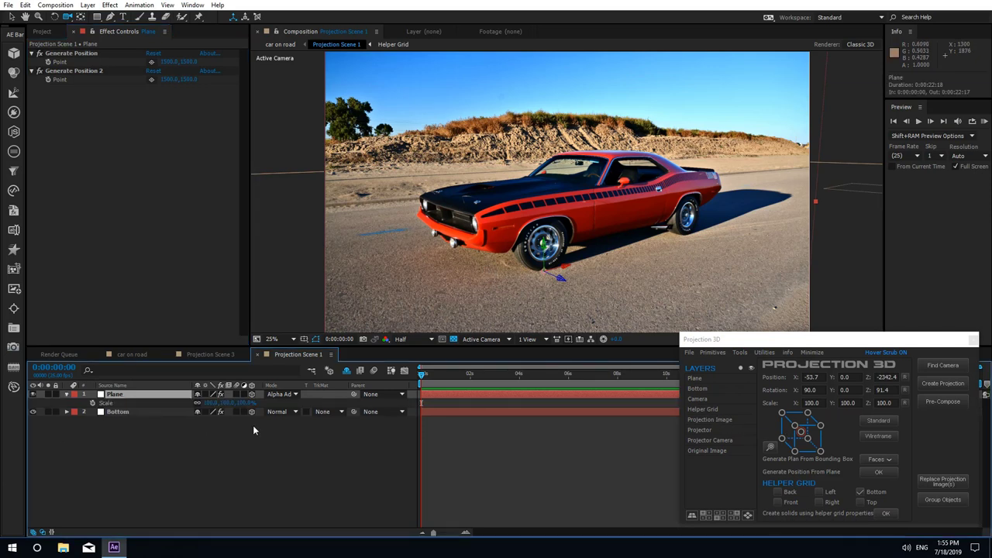
left_click_drag(223, 409, 213, 419)
key("Return")
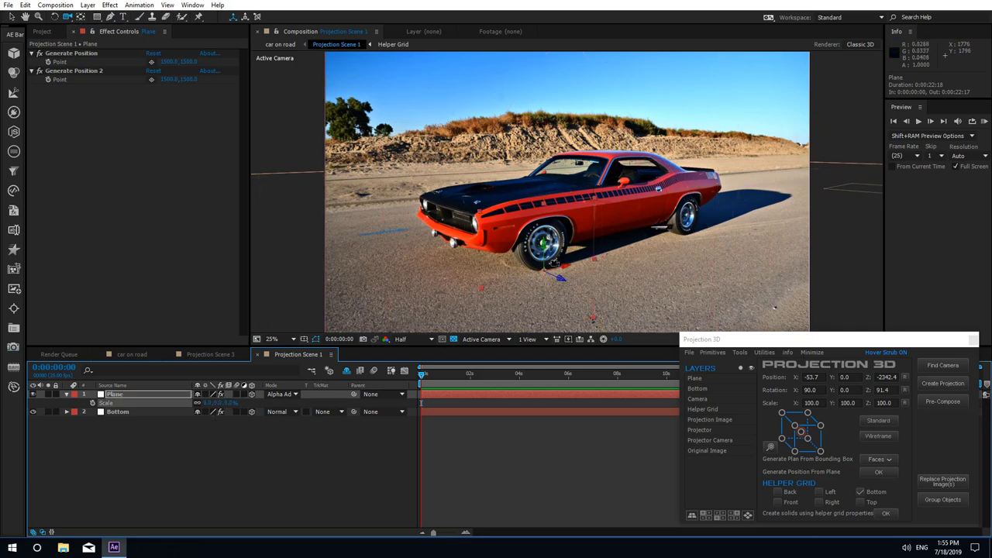
key("ctrl+z")
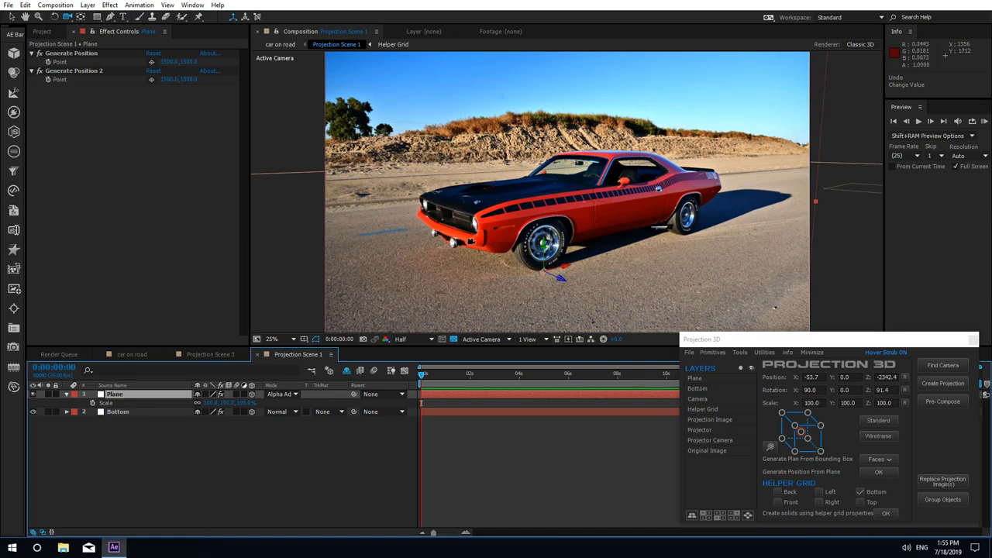
Prepare for masking the car side with the Pen tool: set the preview resolution to Full and hide the Plane layer
left_click(111, 19)
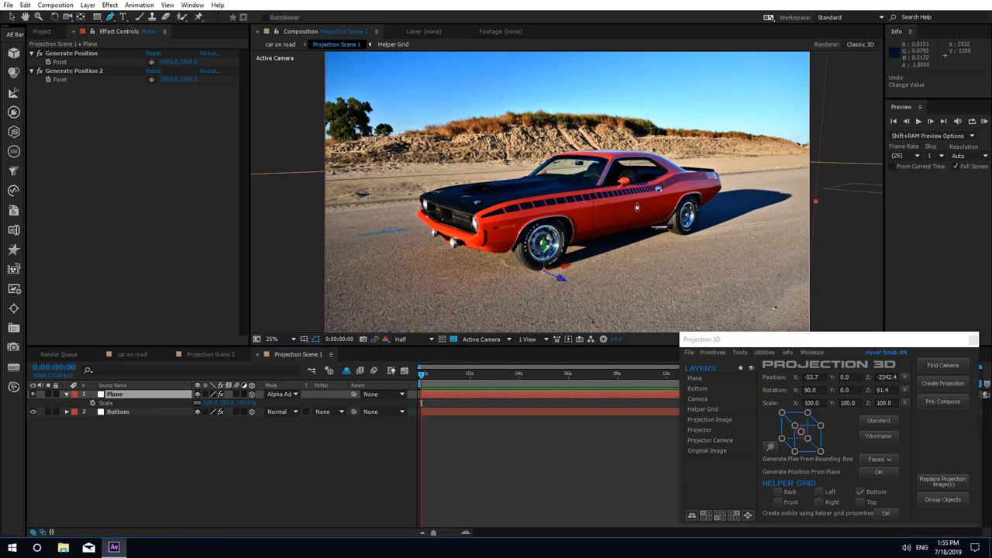
scroll(640, 244, "up", 2)
left_click_drag(725, 232, 535, 204)
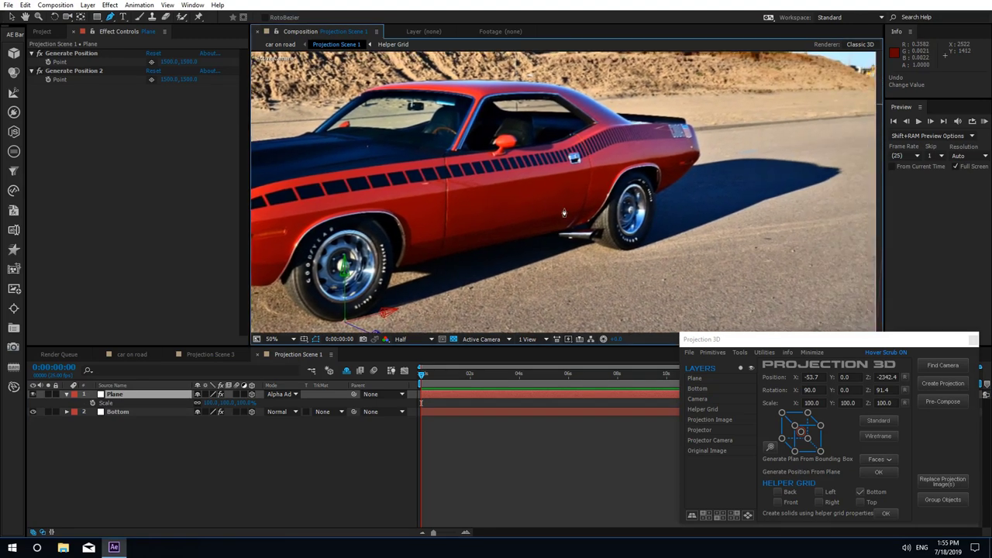
left_click(401, 340)
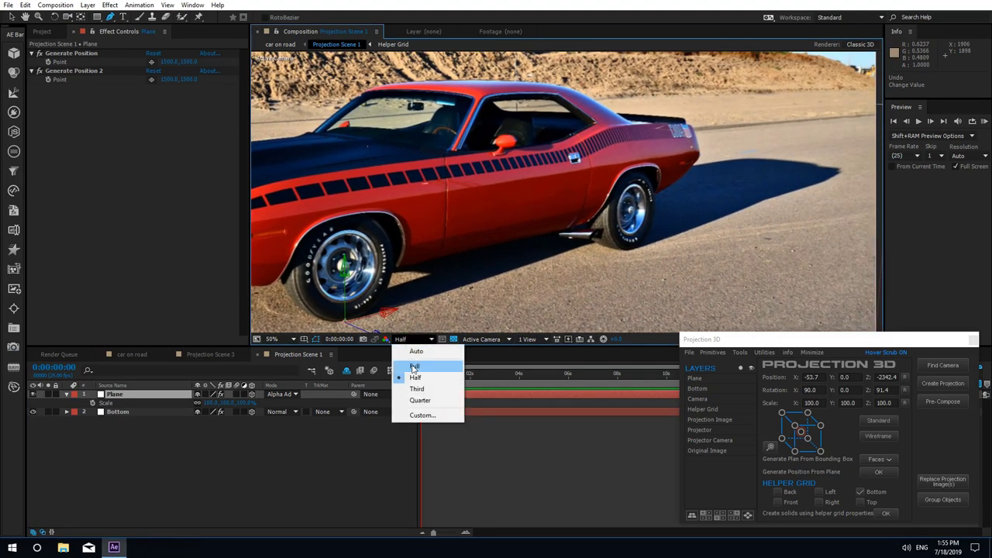
left_click(411, 366)
left_click(33, 394)
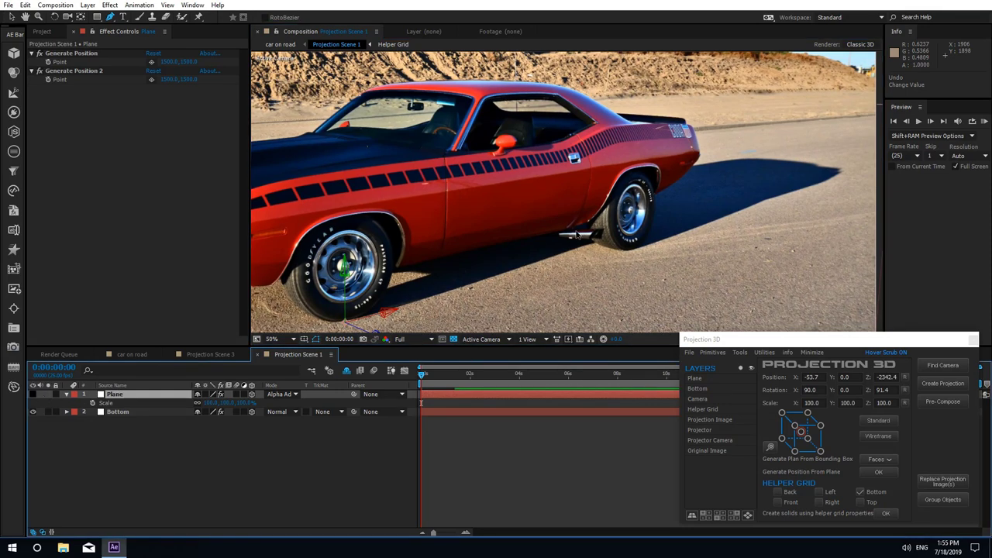
Start a mask on the Plane layer at the rear tyre, tracing the car's rear lower edge, tail and upper rear fender
scroll(629, 248, "up", 2)
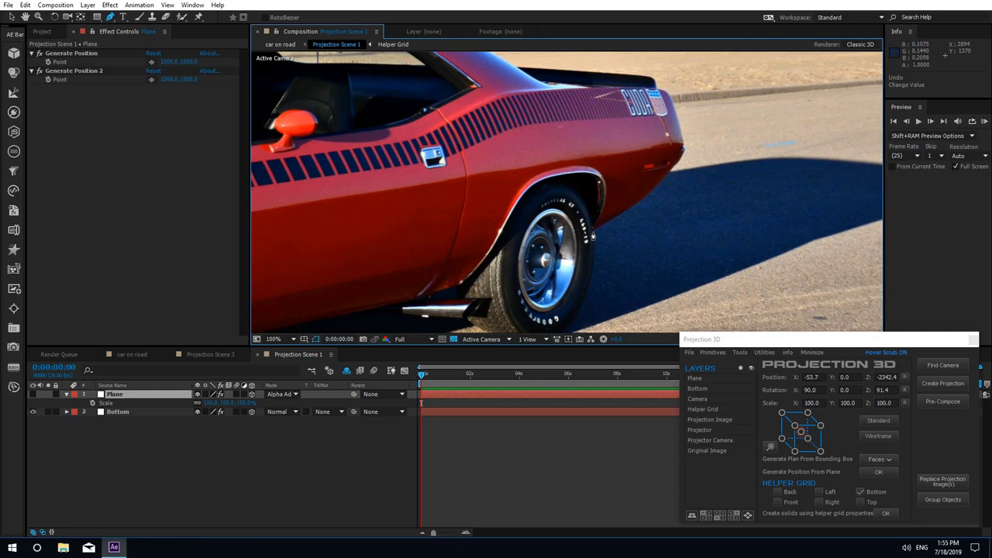
left_click(593, 231)
left_click(633, 206)
left_click(668, 171)
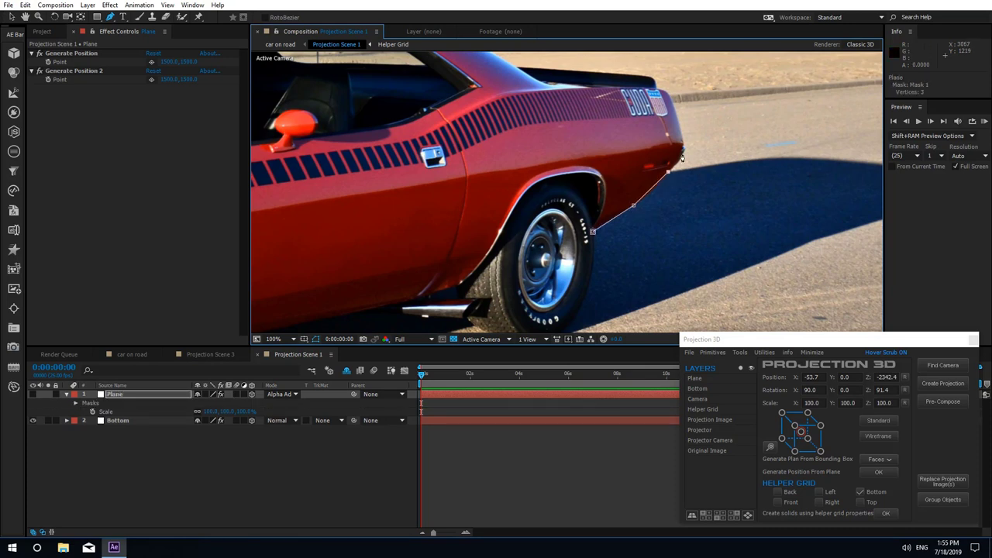
left_click(683, 149)
left_click(679, 130)
left_click(671, 112)
left_click(665, 96)
left_click(656, 91)
left_click(630, 93)
left_click(595, 88)
left_click_drag(558, 92, 610, 210)
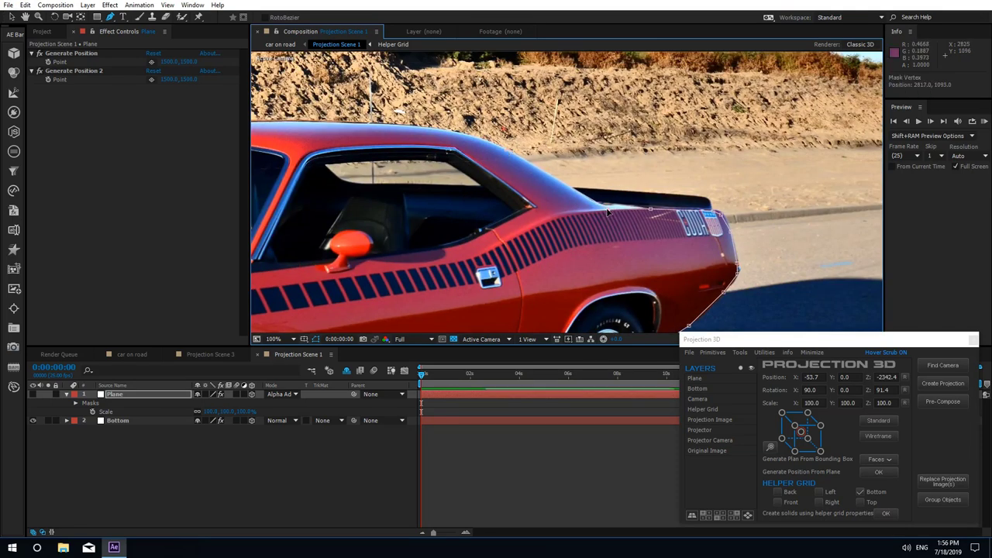
Change the color of Mask 1 on the Plane layer to green
left_click(76, 403)
left_click(92, 411)
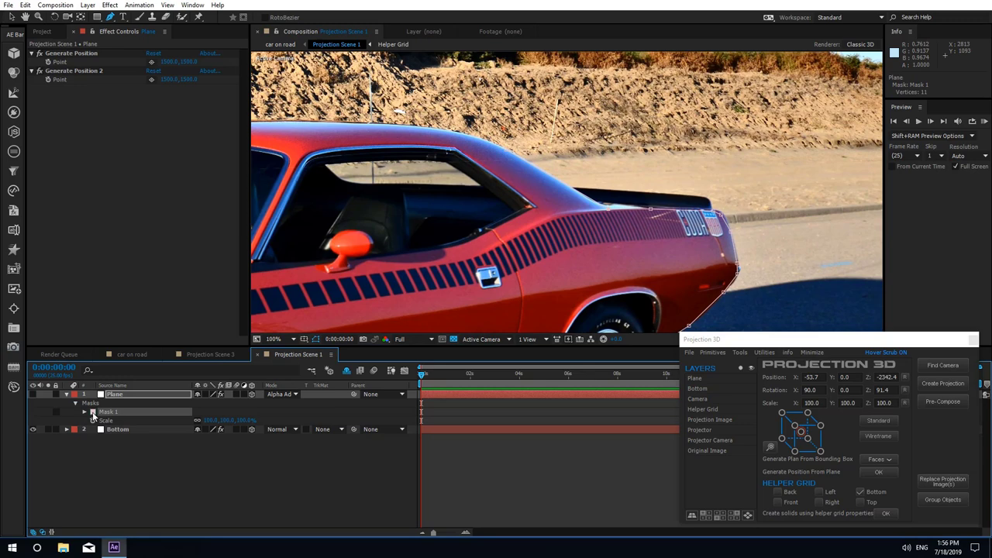
left_click(517, 259)
left_click_drag(517, 260, 516, 285)
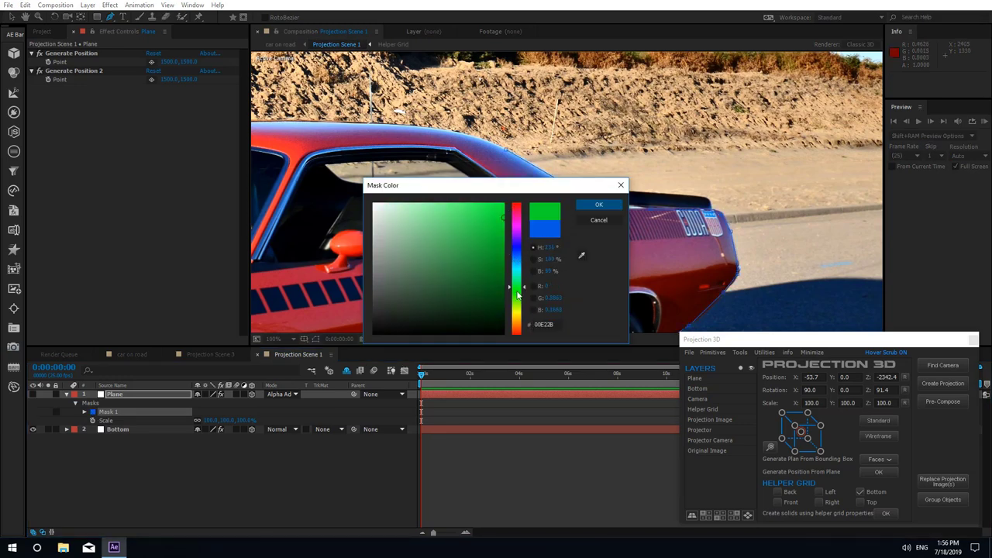
left_click(598, 204)
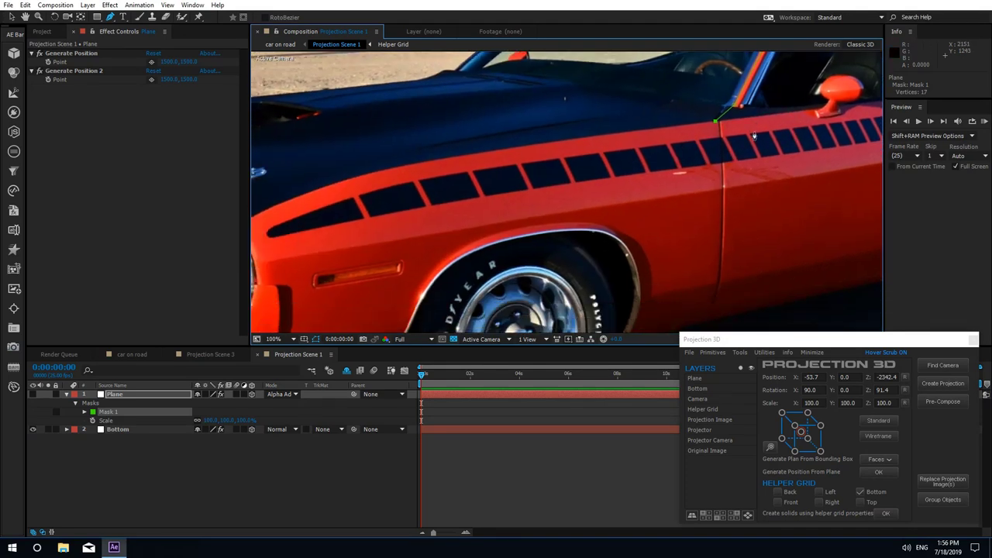
Continue Mask 1 along the hood's side edge, down past the headlight and under the front bumper to the front wheel arch
left_click(510, 148)
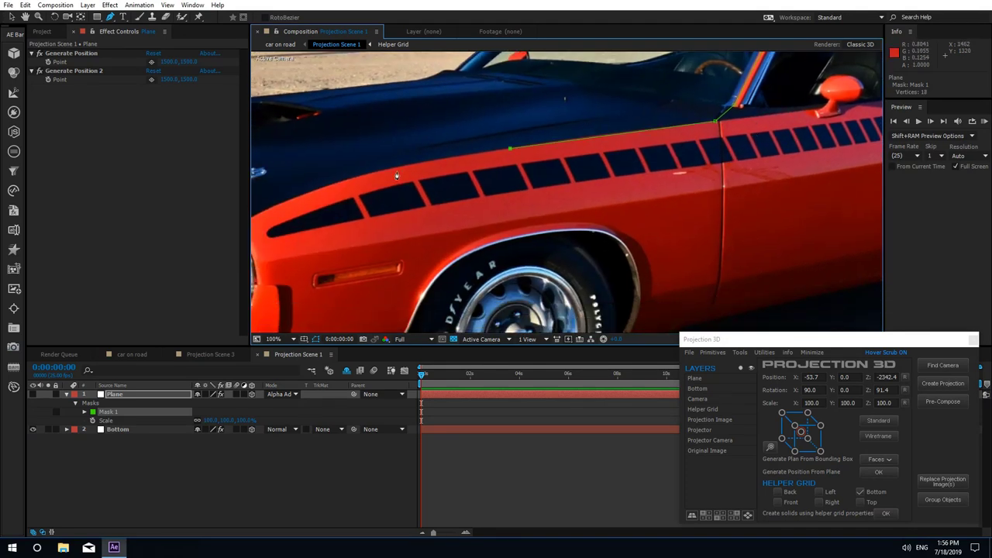
left_click(408, 165)
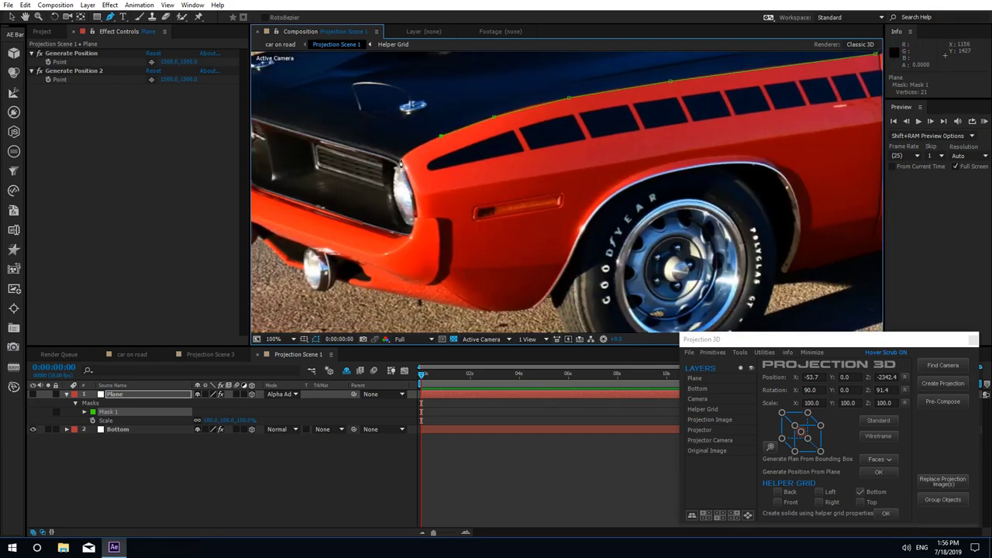
left_click(401, 162)
left_click(410, 249)
left_click(408, 267)
left_click(441, 303)
left_click(485, 312)
left_click(529, 309)
left_click(568, 264)
left_click(582, 254)
left_click_drag(584, 297, 414, 188)
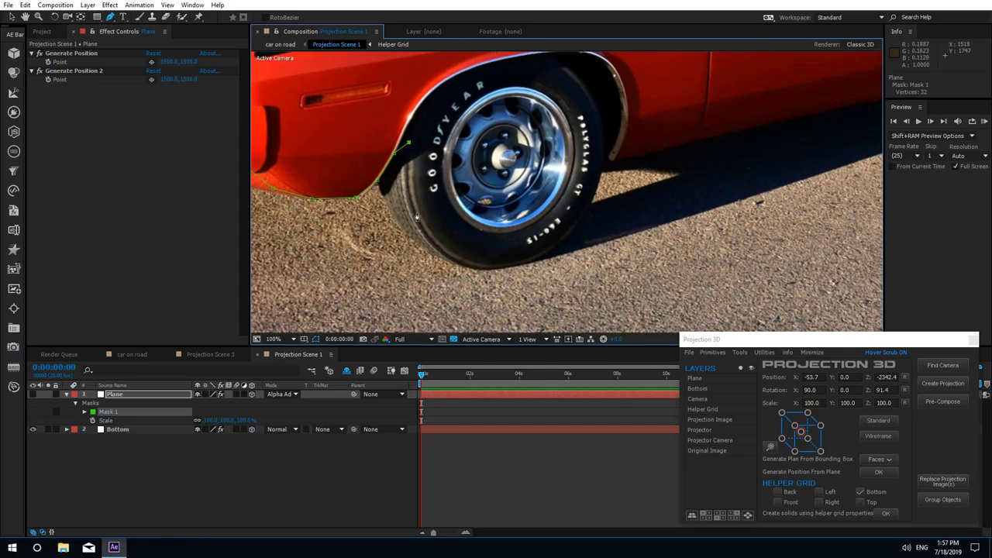
Trace Mask 1 down and around the lower outline of the front tyre
left_click(407, 181)
left_click(422, 233)
left_click(448, 259)
left_click(490, 270)
left_click(520, 264)
left_click(550, 249)
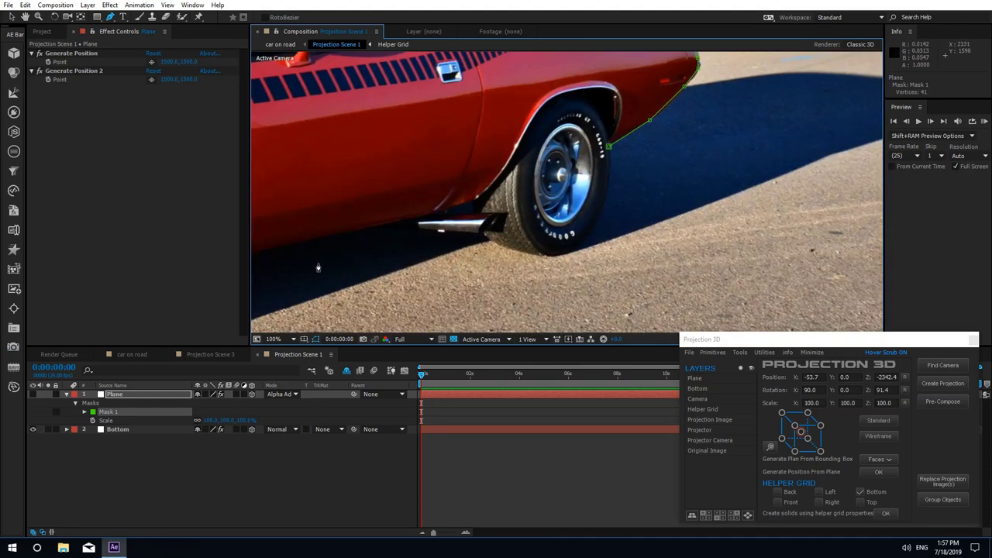
Extend Mask 1 along the car's lower sill and up to the rear wheel arch
left_click(478, 199)
left_click(506, 167)
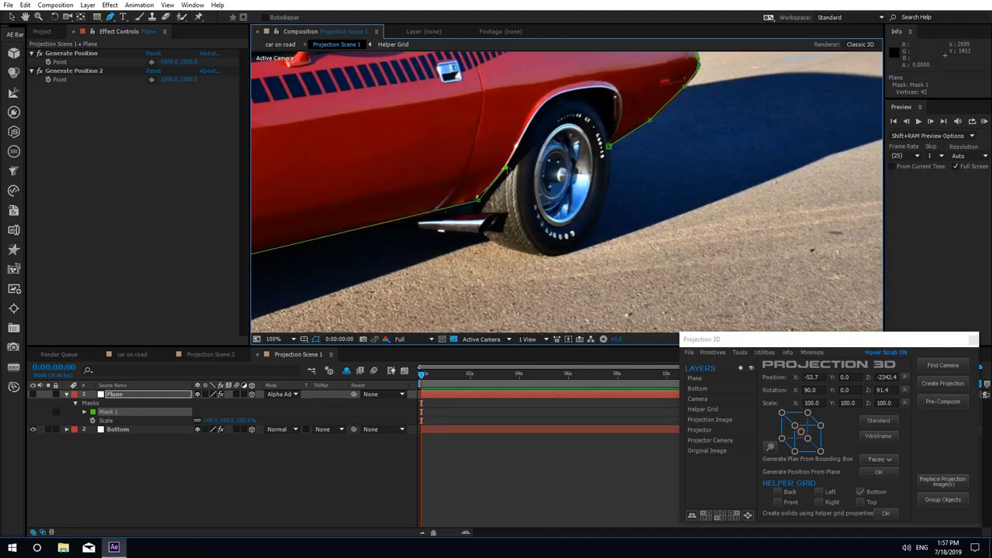
left_click(515, 148)
Trace the outer face of the rear tyre and close Mask 1 at its starting point
left_click(518, 168)
left_click(519, 204)
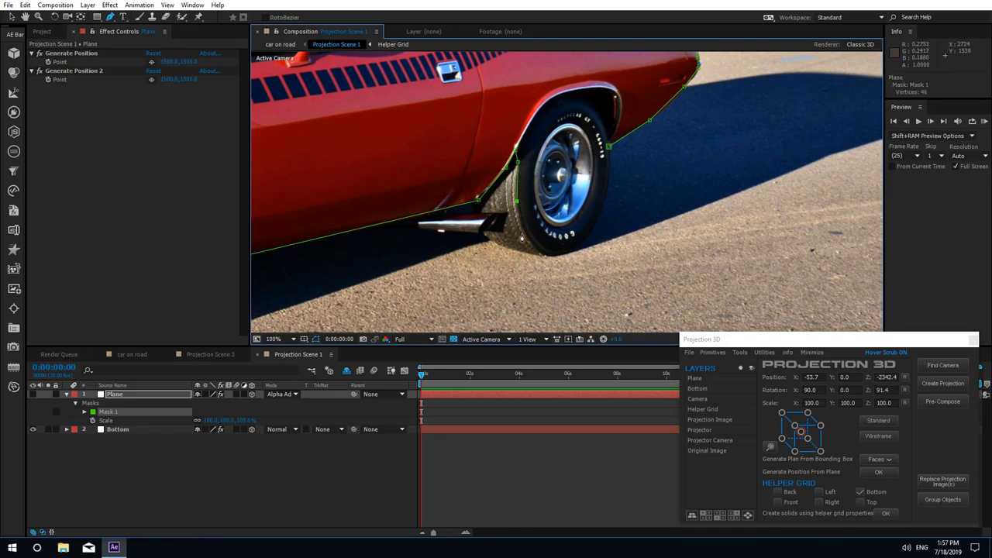
left_click(524, 235)
left_click(542, 255)
left_click(564, 253)
left_click(582, 242)
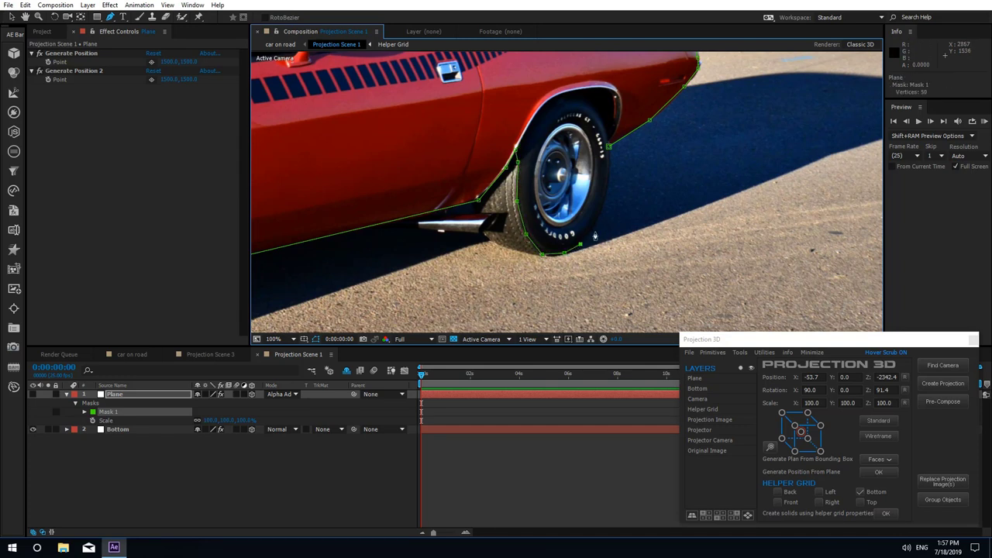
left_click(596, 221)
left_click(605, 190)
left_click(608, 167)
left_click(609, 145)
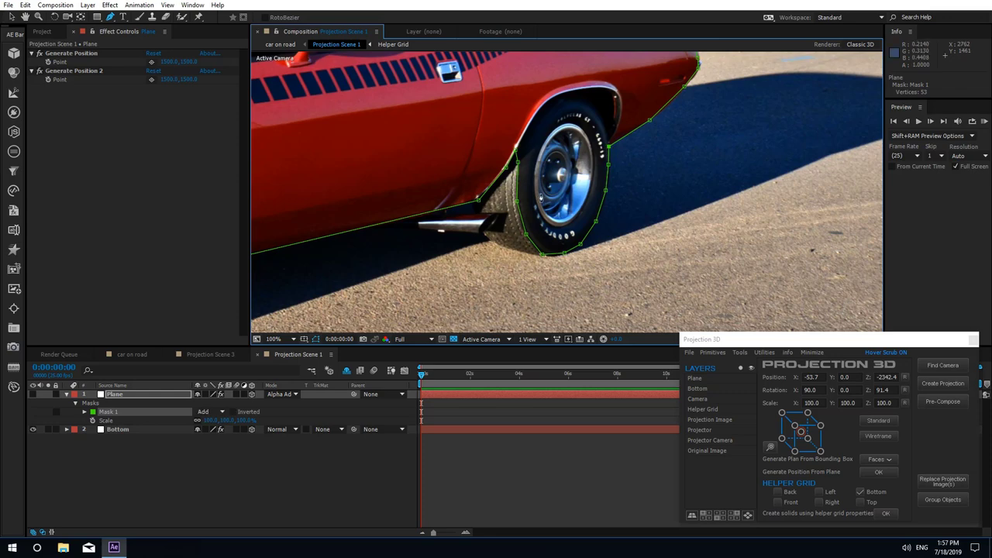
scroll(545, 199, "down", 2)
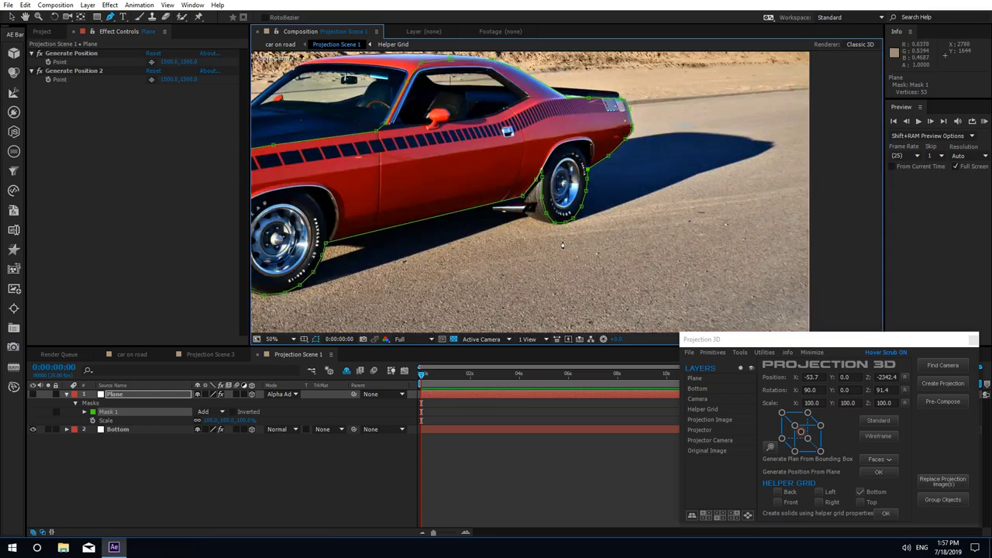
Open Projection 3D's Extrude tool for the masked Plane layer and place its window clear of the car
scroll(556, 256, "down", 1)
left_click_drag(555, 257, 615, 257)
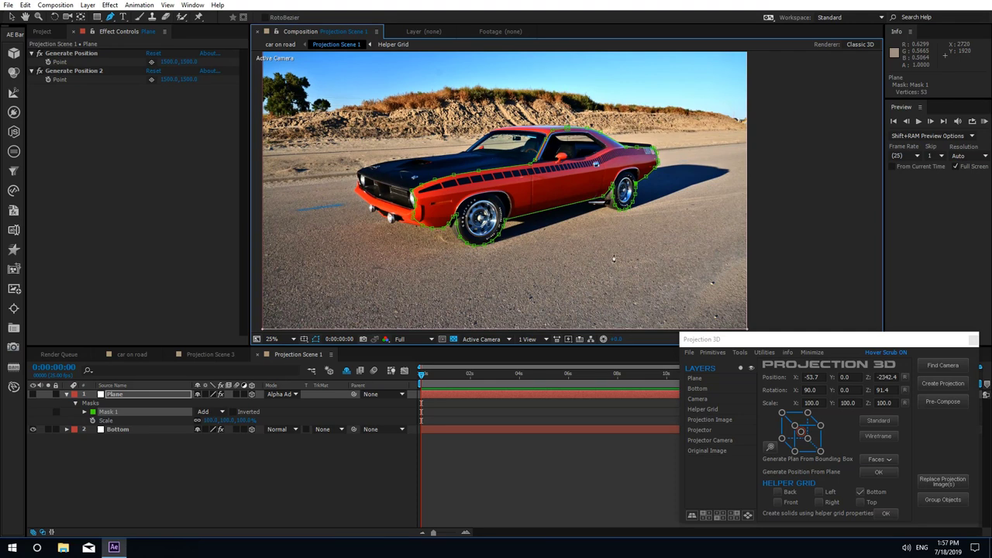
left_click(748, 354)
left_click(752, 364)
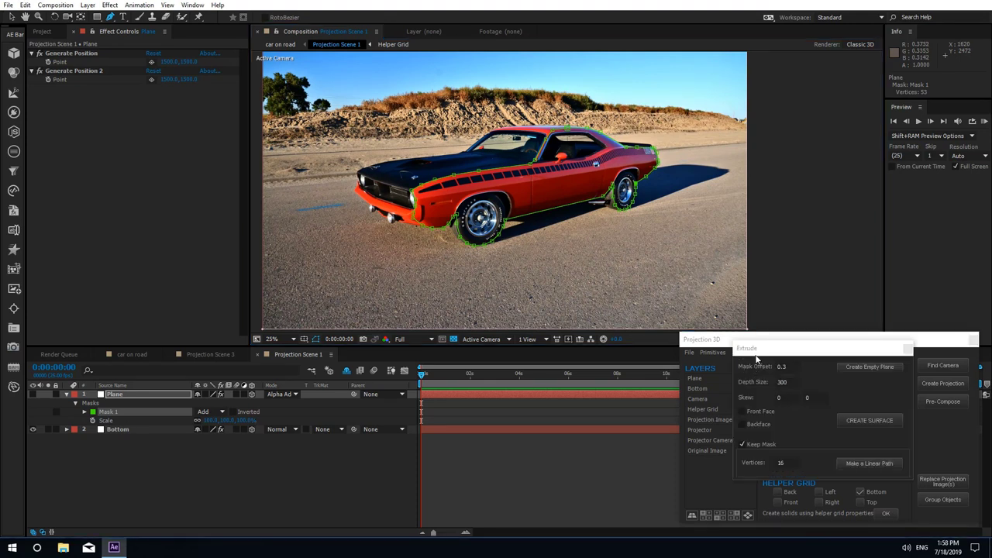
left_click_drag(757, 358, 804, 66)
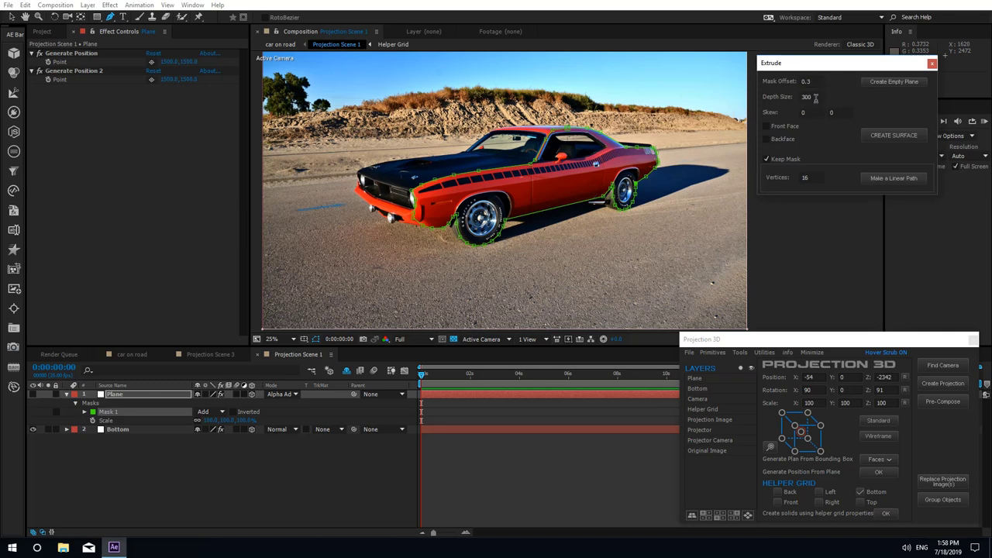
Try extruding the masked plane with a depth size of 1000, including front face and backface, and undo it
left_click(816, 98)
type("1000")
key("Return")
left_click(902, 137)
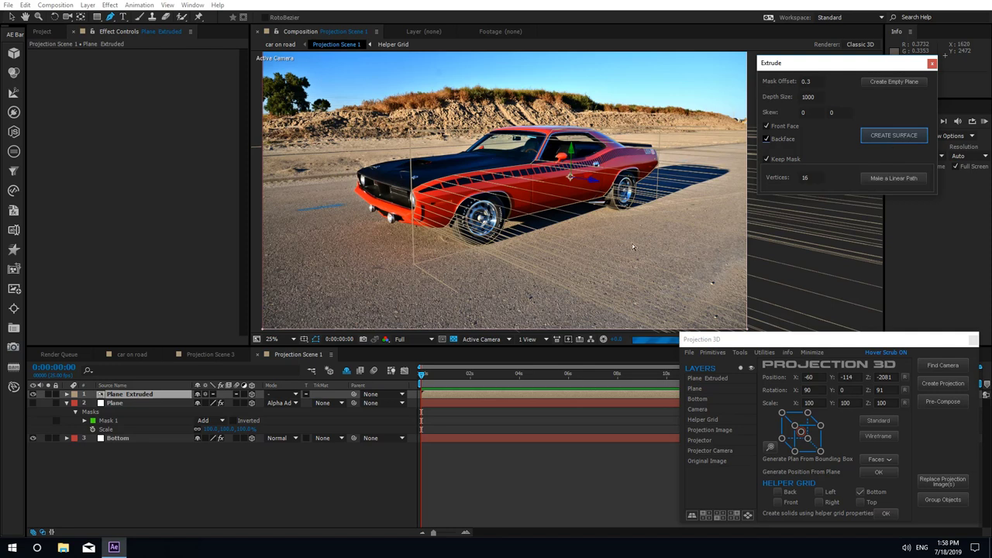
key("ctrl+z")
Set the extrusion depth size to -300 and create the surface from Mask 1 with front face and backface
left_click(819, 97)
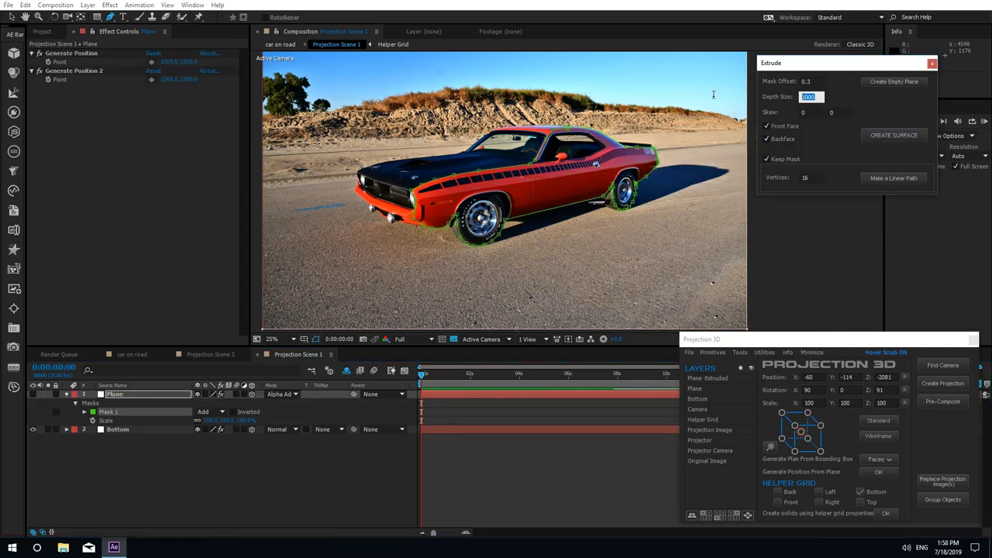
type("-300")
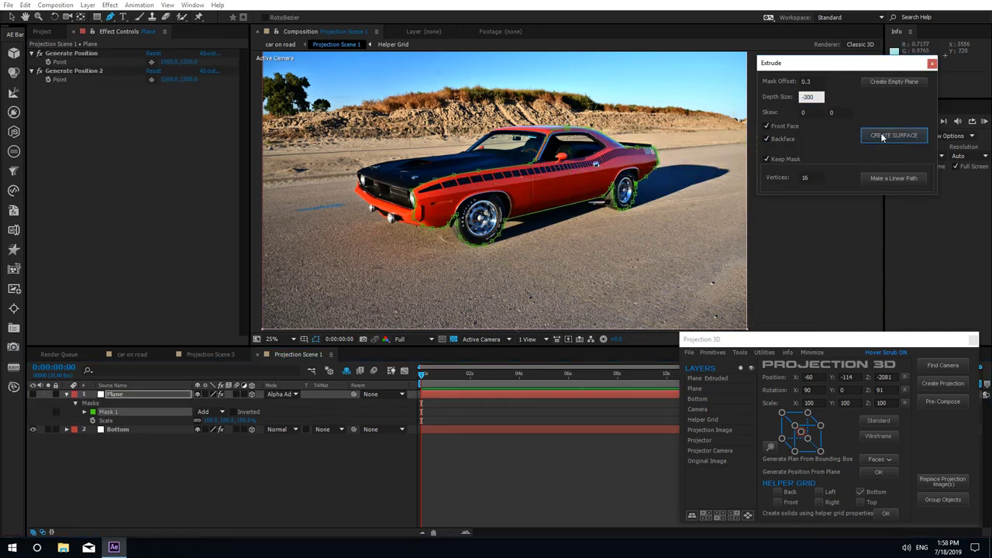
left_click(882, 137)
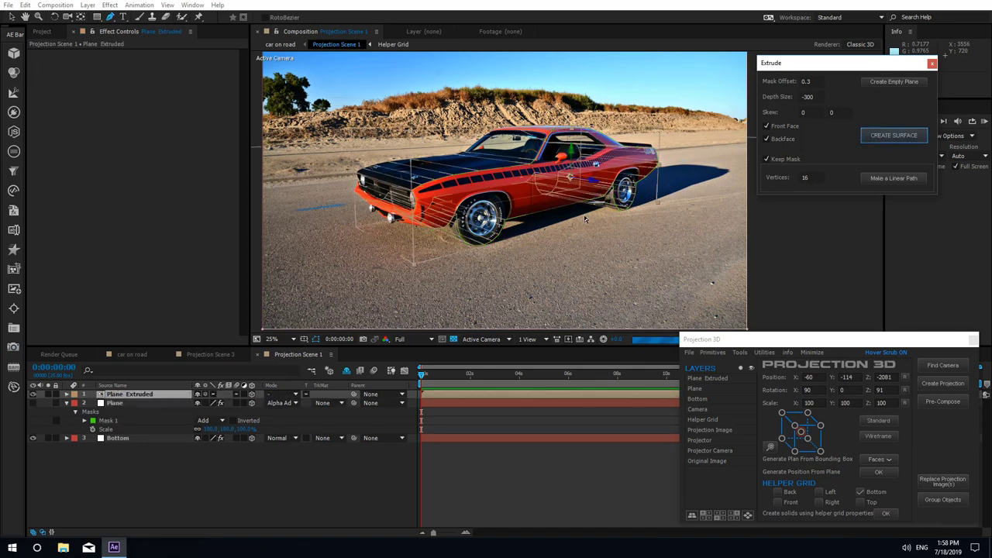
scroll(486, 228, "up", 2)
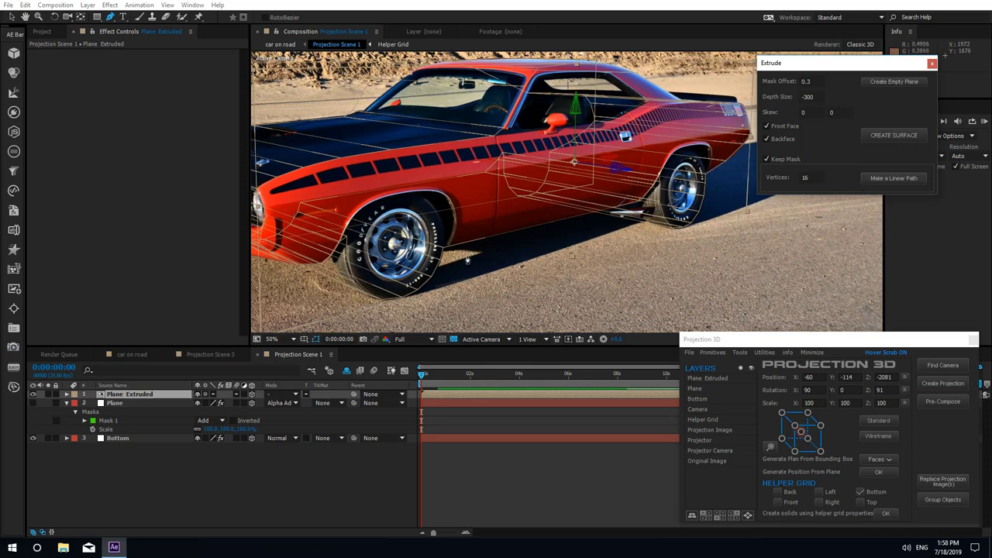
left_click_drag(473, 256, 561, 288)
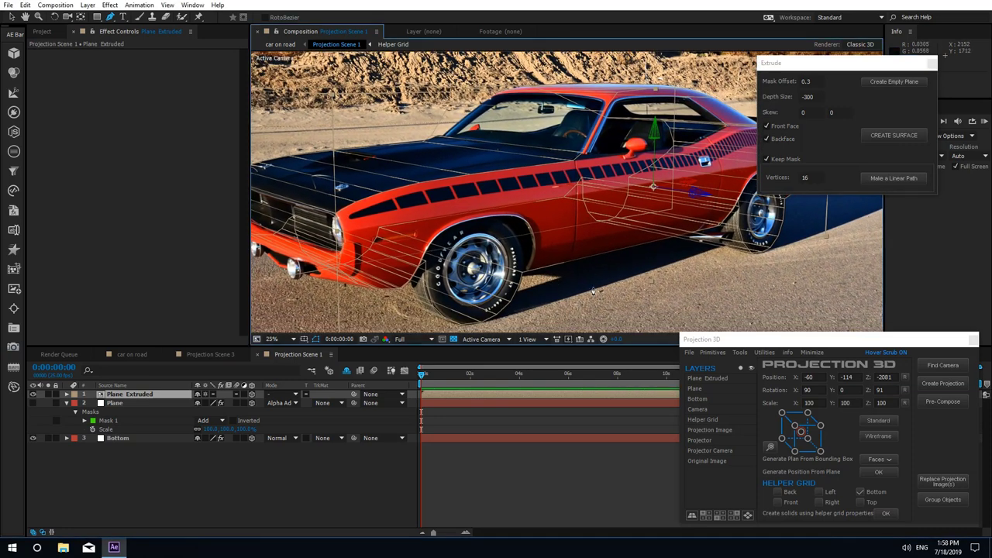
scroll(592, 290, "down", 2)
key("F2")
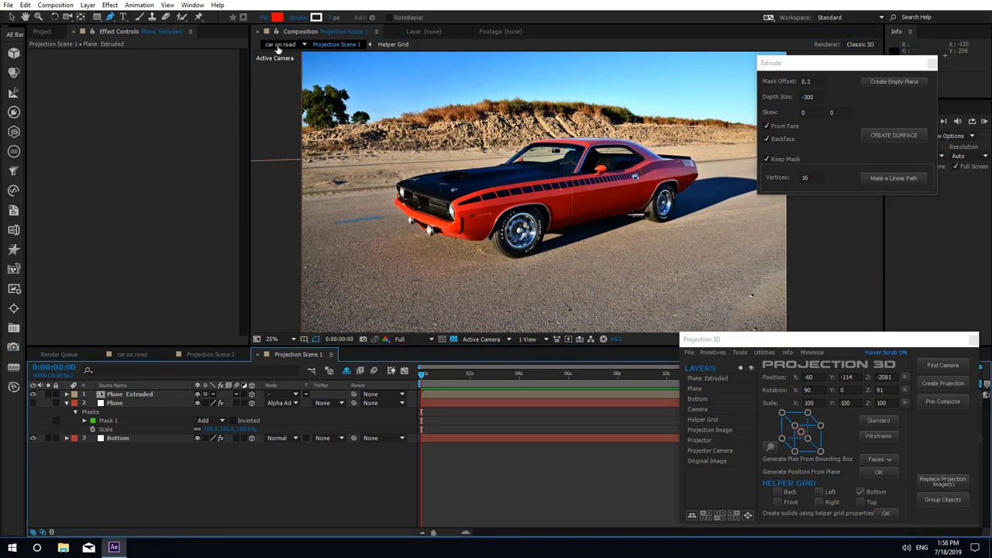
Check the extruded car by orbiting the camera in the car on road composition, and undo the camera moves
left_click(280, 44)
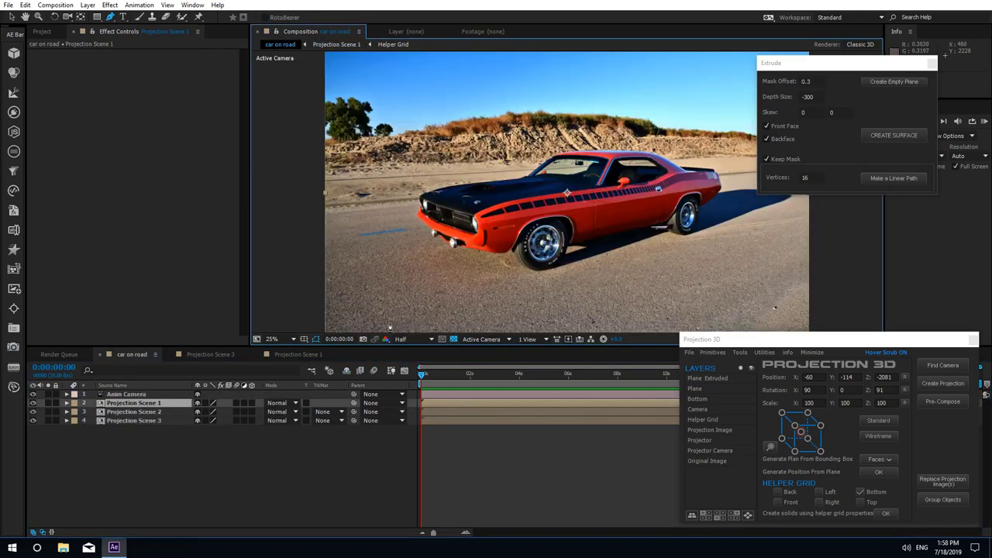
key("c")
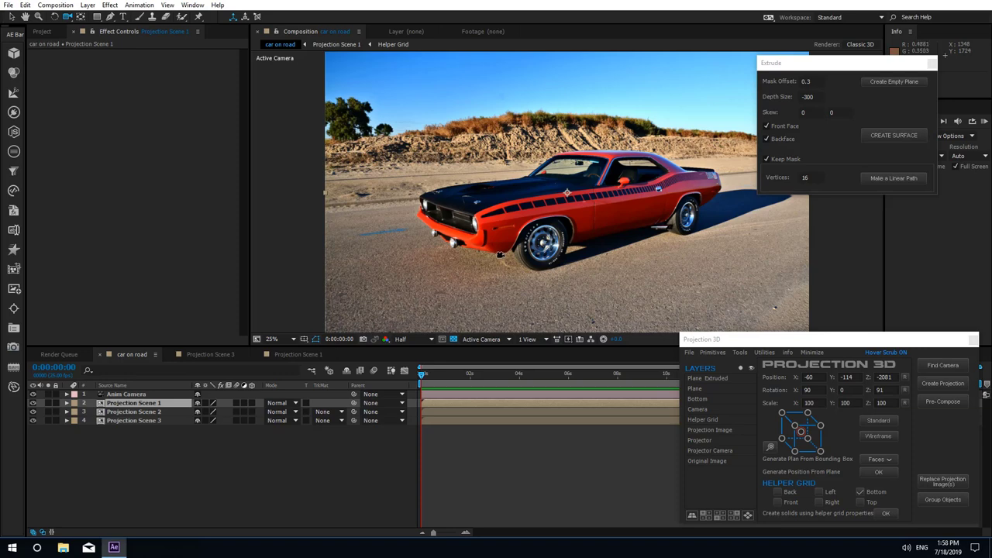
left_click_drag(501, 253, 508, 211)
key("ctrl+z")
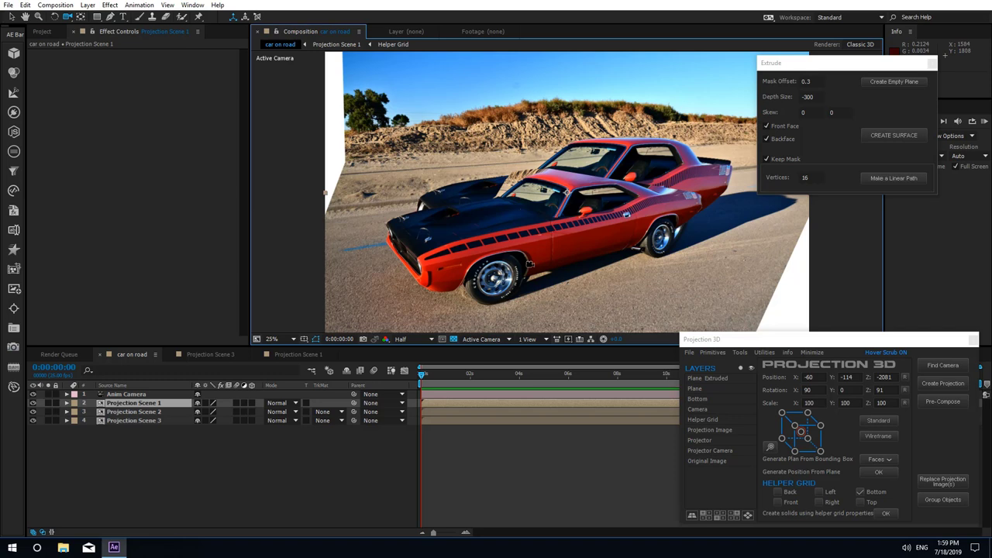
key("ctrl+z")
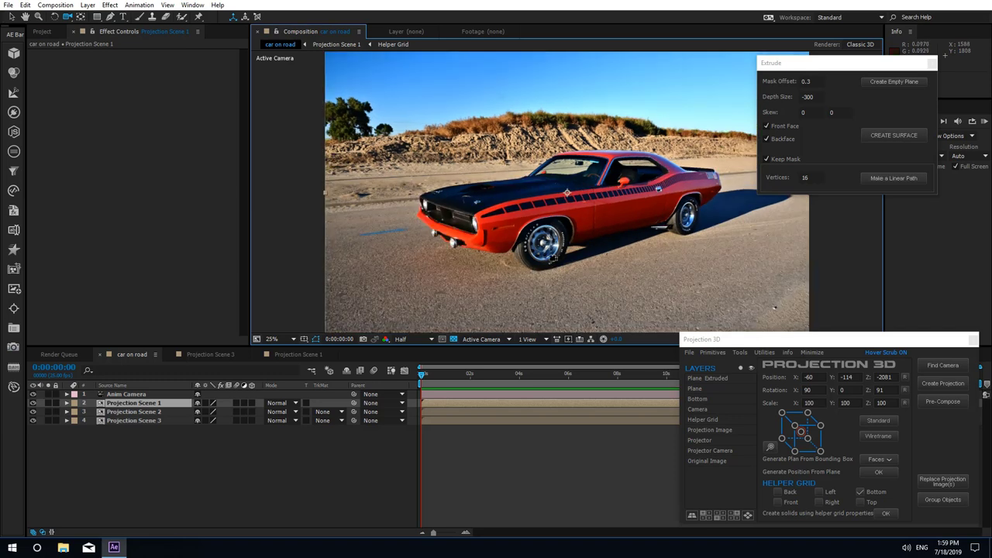
Set starting keyframes for Anim Camera's Position and Point of Interest at 0:00:00:00
key("comma")
left_click(123, 395)
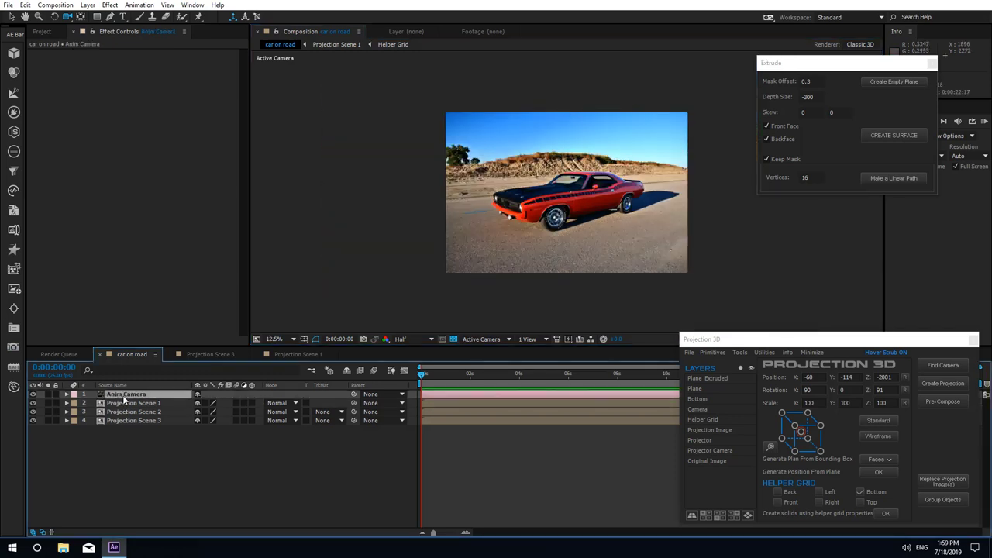
key("p")
key("shift+a")
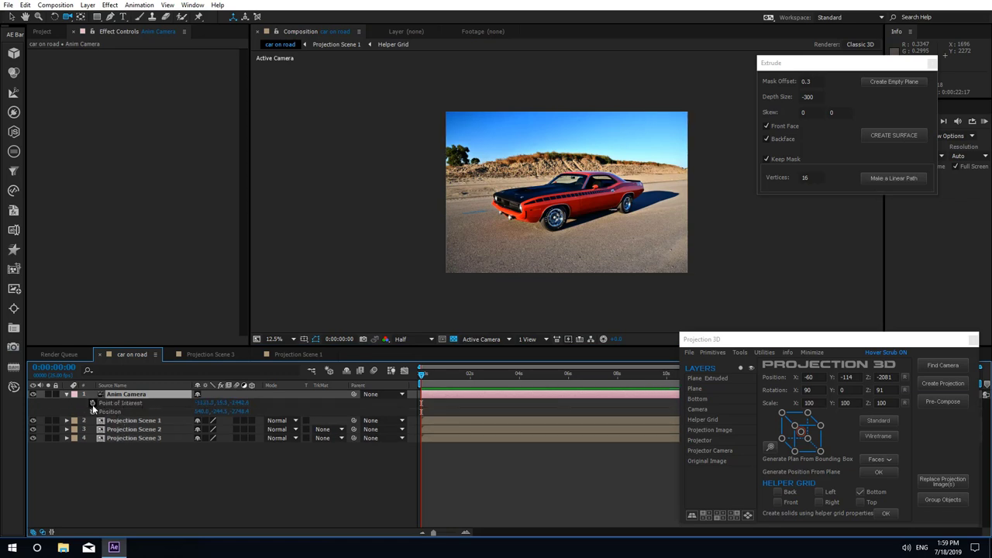
left_click(93, 412)
left_click(92, 403)
At 0:00:02:07, move Anim Camera to a closer view of the car and preview the animation from the start
left_click(477, 376)
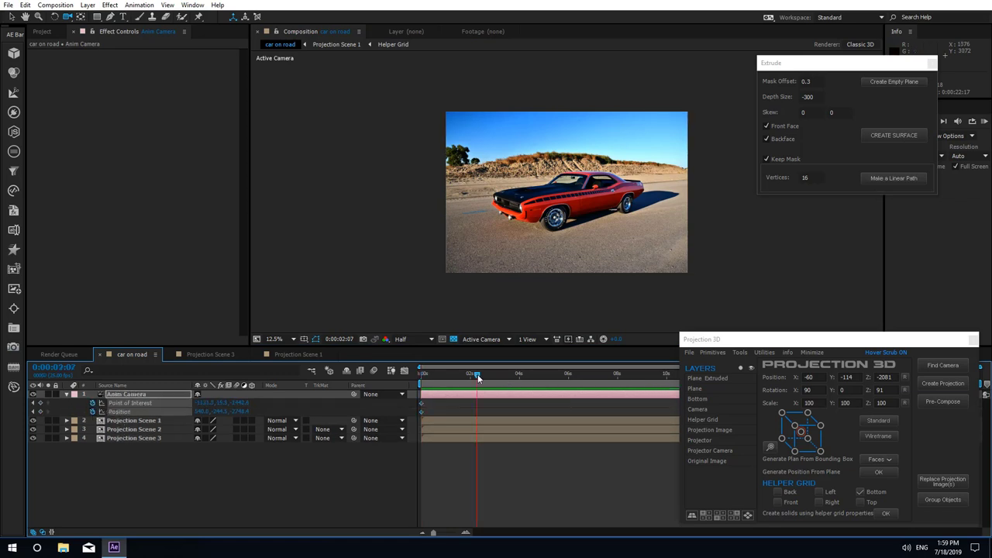
left_click_drag(552, 291, 589, 315)
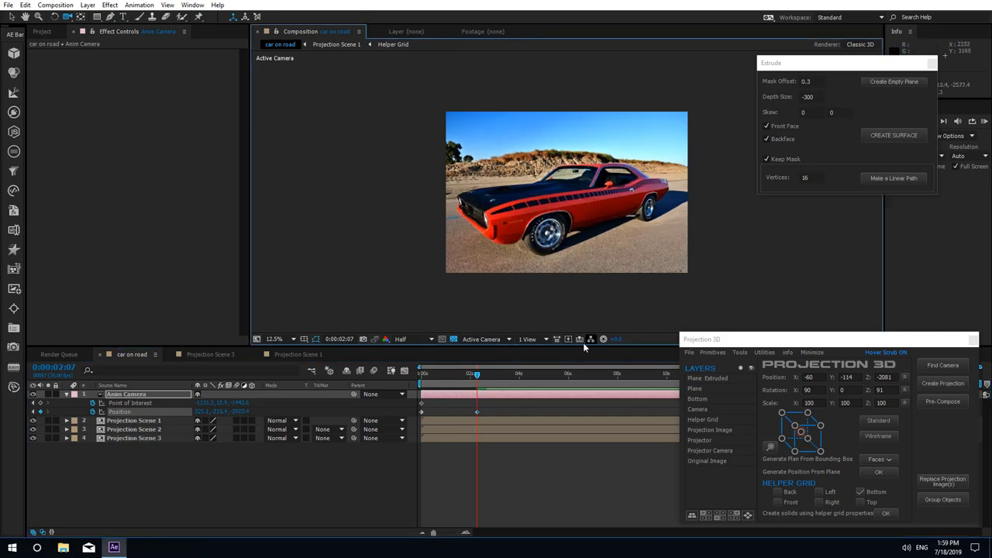
left_click(424, 373)
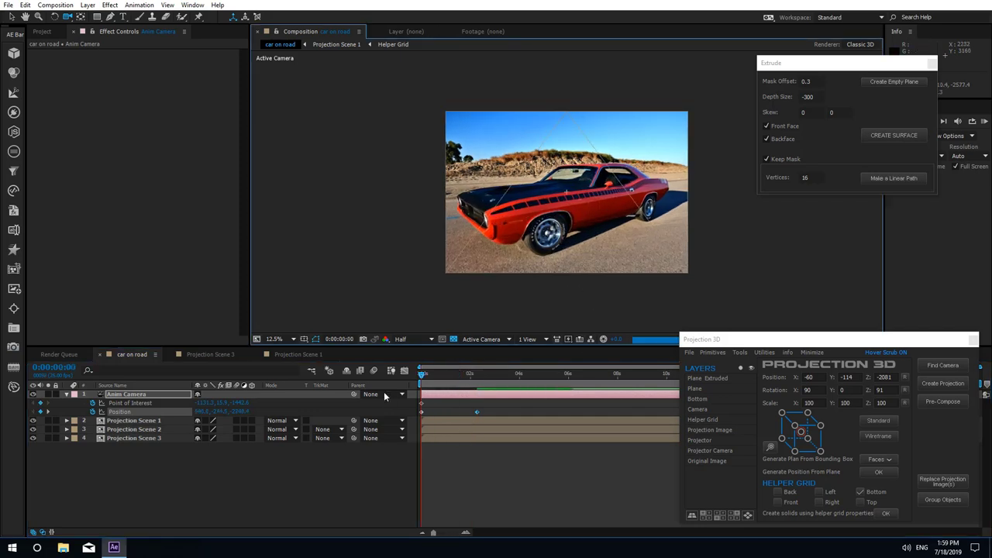
key("space")
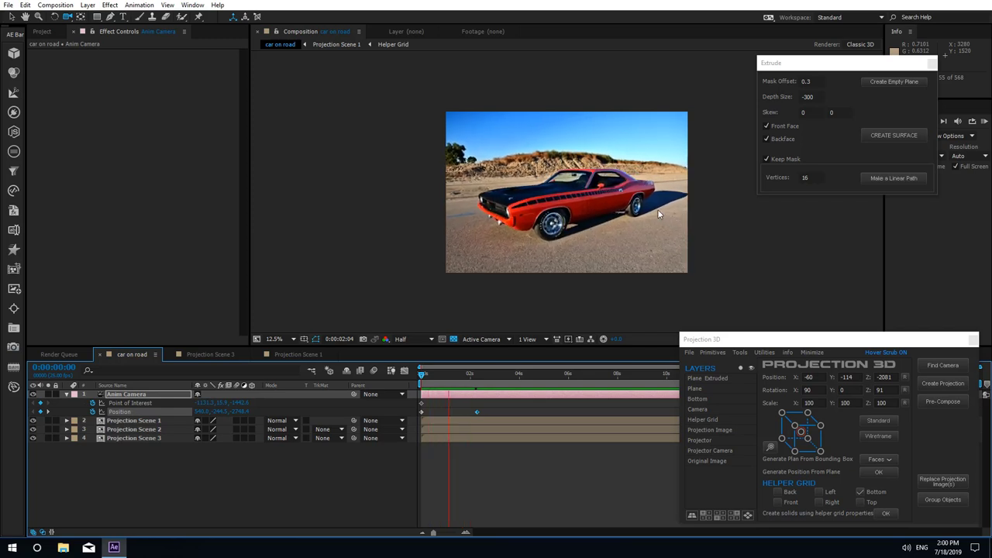
key("space")
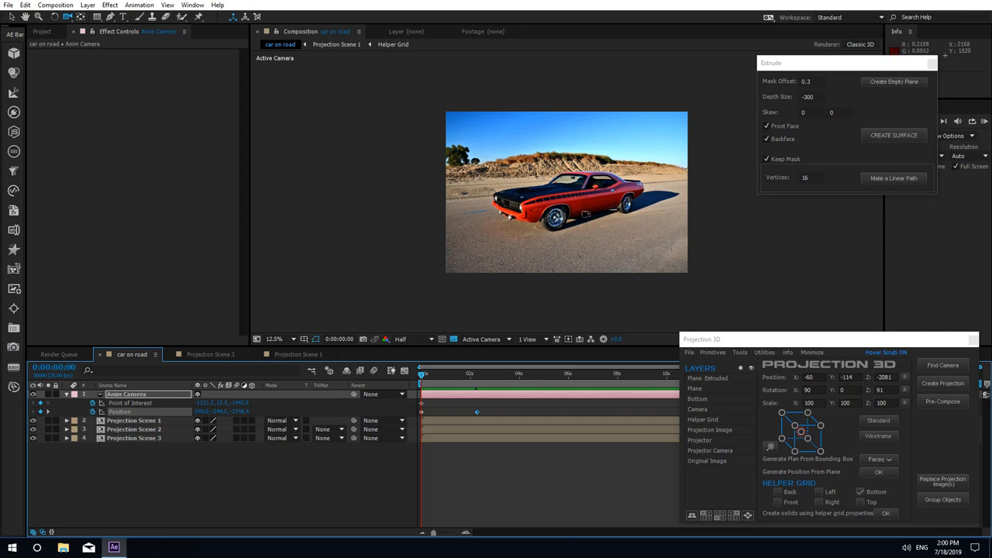
Open Projection Scene 1 and delete the Plane Extruded layer
key("period")
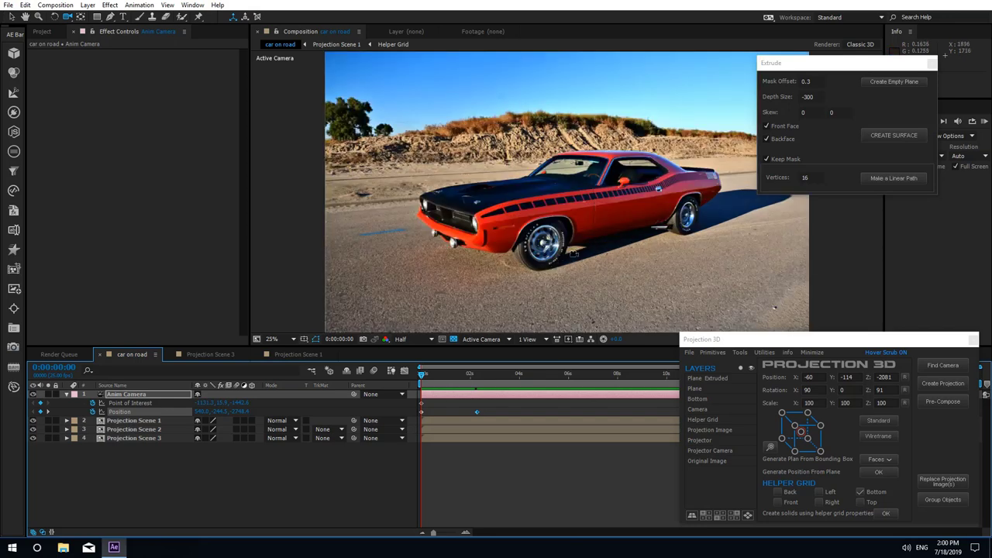
double_click(129, 420)
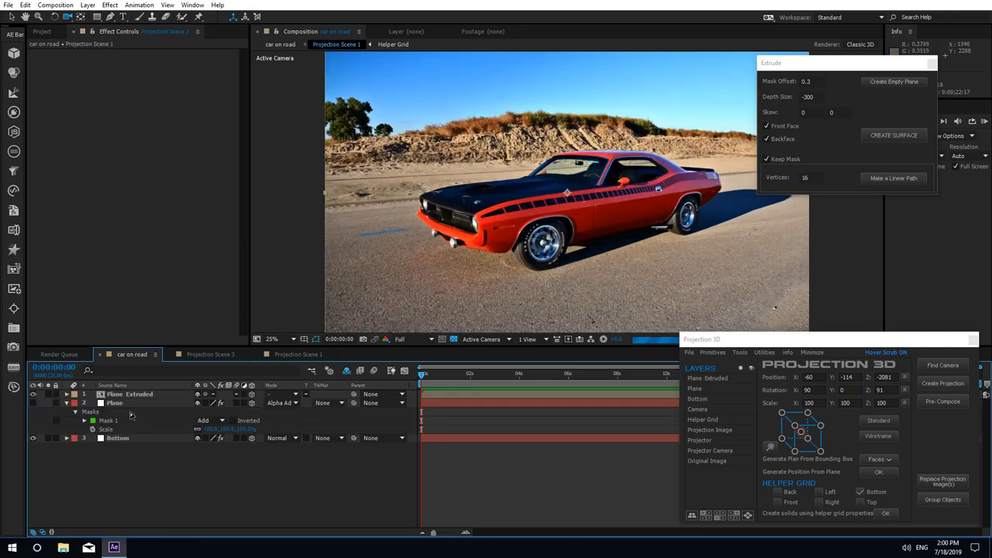
left_click(130, 395)
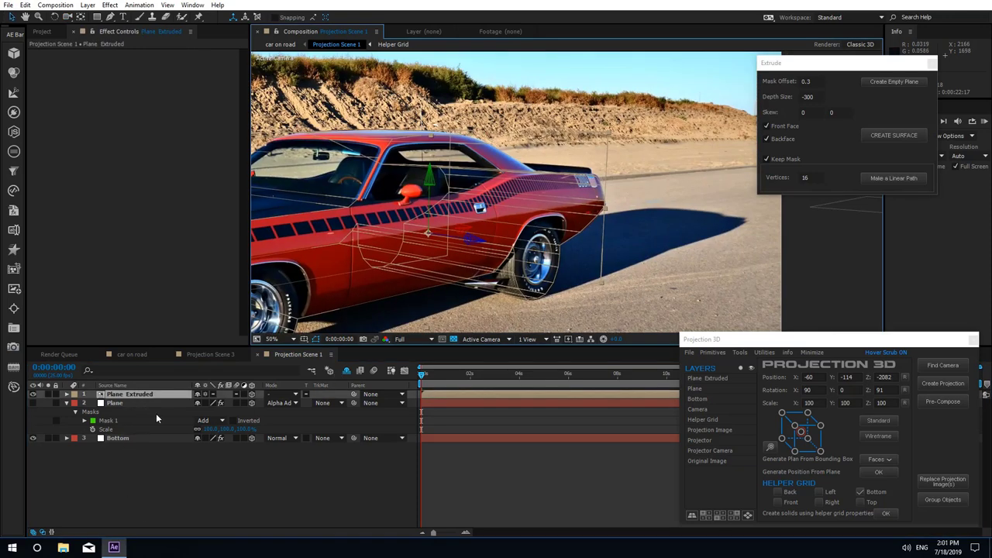
key("Delete")
Reshape Mask 1 at the car's rear corner so that it takes in the end of the spoiler
scroll(585, 178, "up", 4)
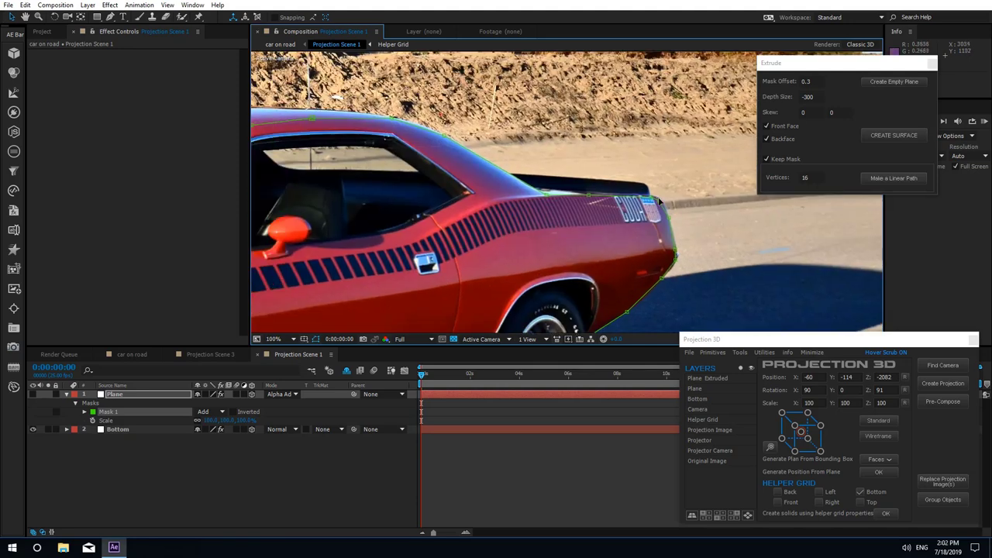
left_click_drag(510, 235, 446, 242)
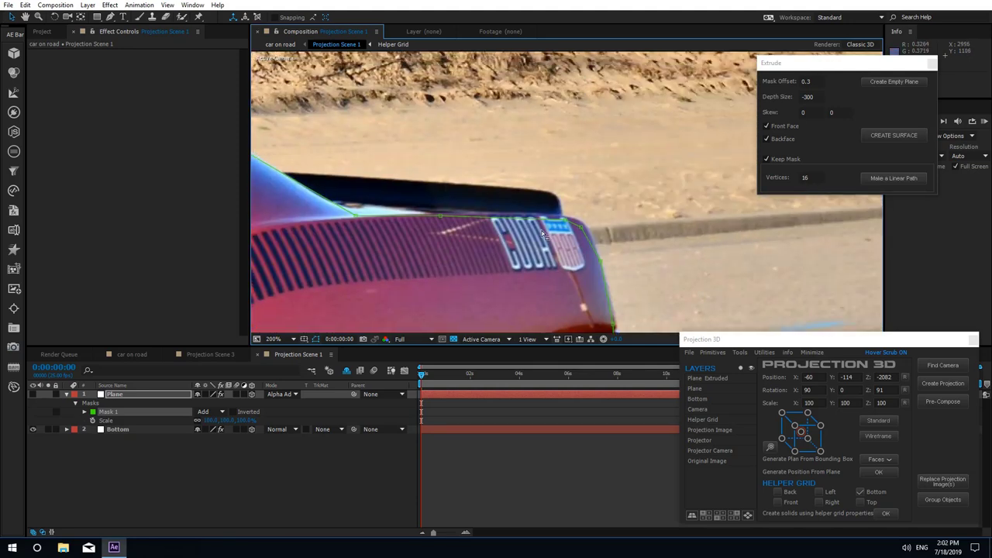
mouse_move(552, 224)
left_mouse_down()
mouse_move(555, 194)
mouse_move(552, 218)
left_mouse_up()
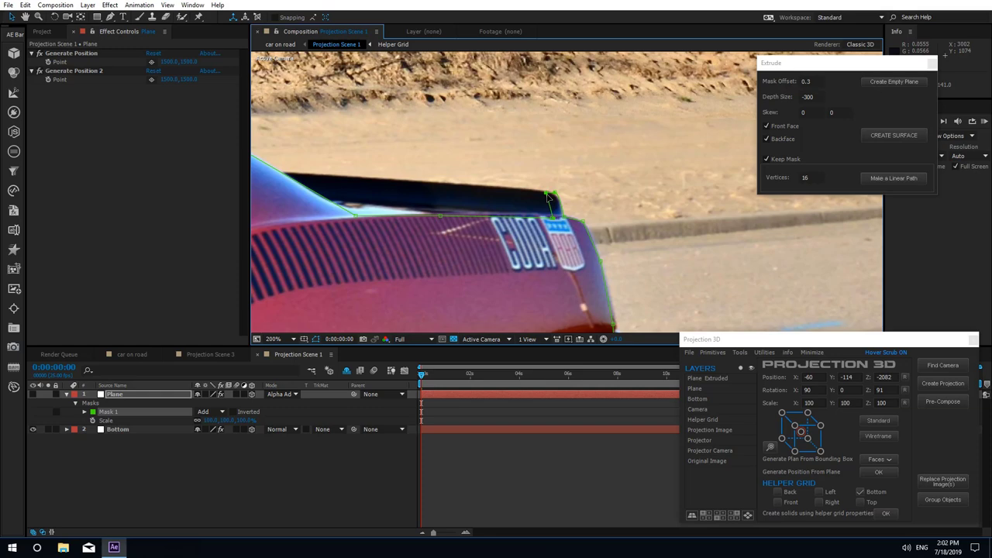
Try extruding the reshaped Mask 1 at a depth size of -300, inspect the surface along the car, and undo the extrusion
left_click(889, 140)
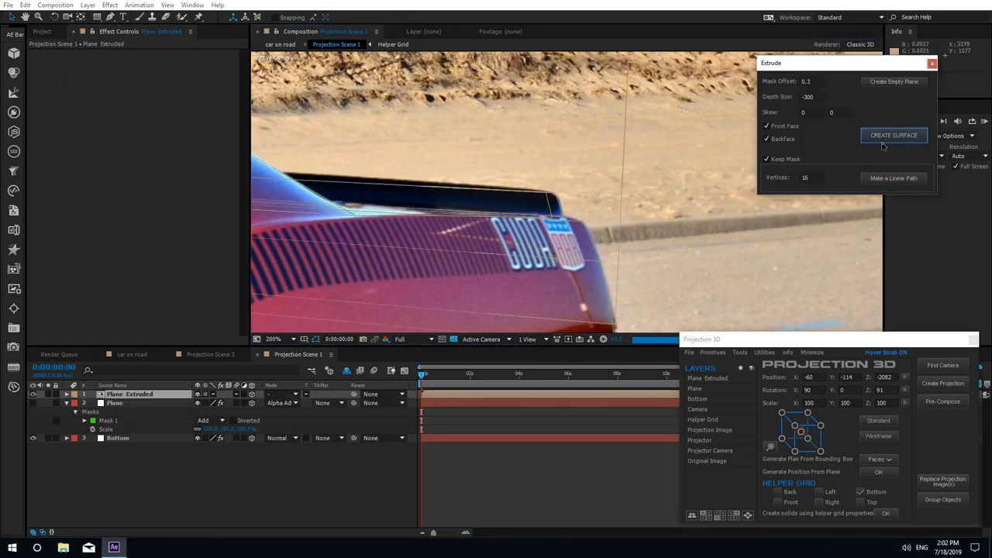
key("comma")
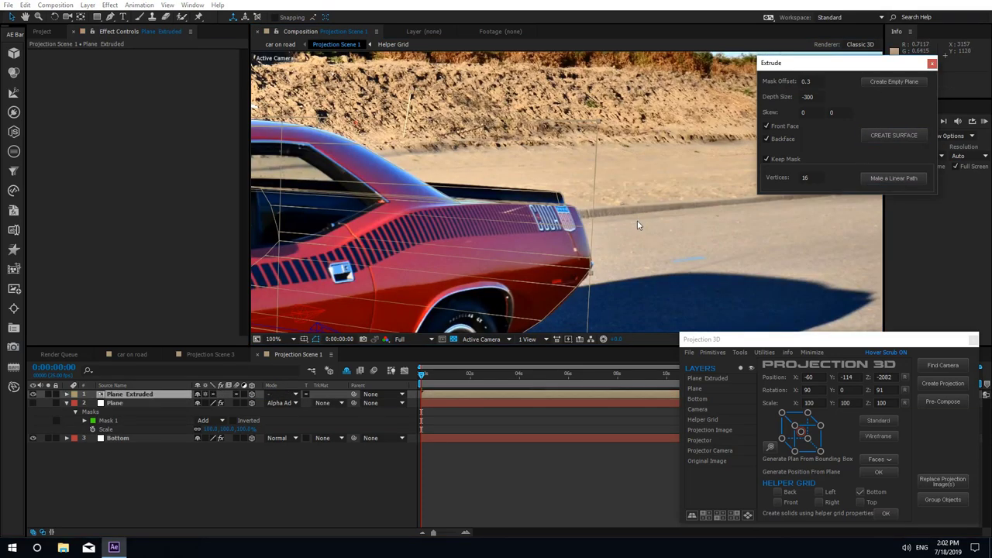
key("comma")
left_click_drag(579, 279, 845, 214)
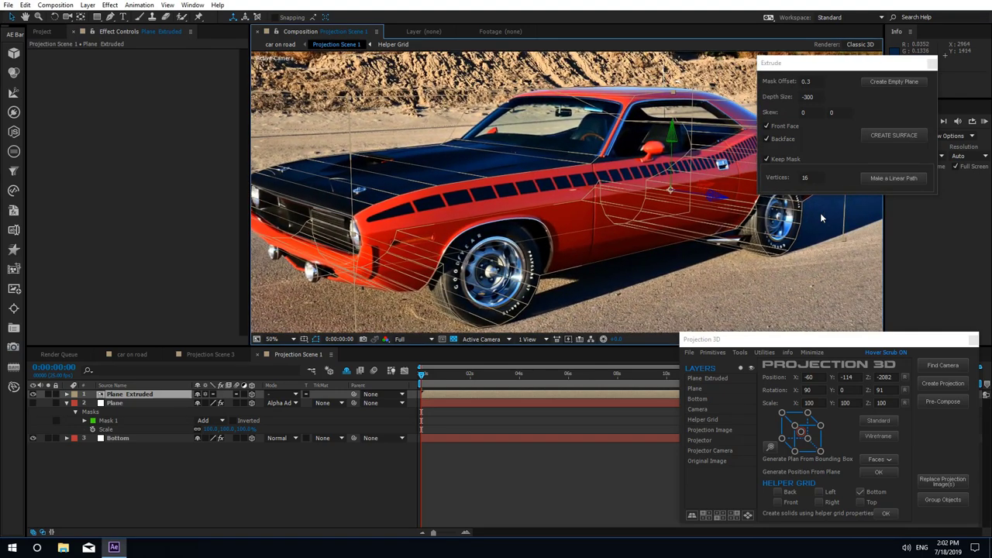
left_click(198, 463)
key("ctrl+z")
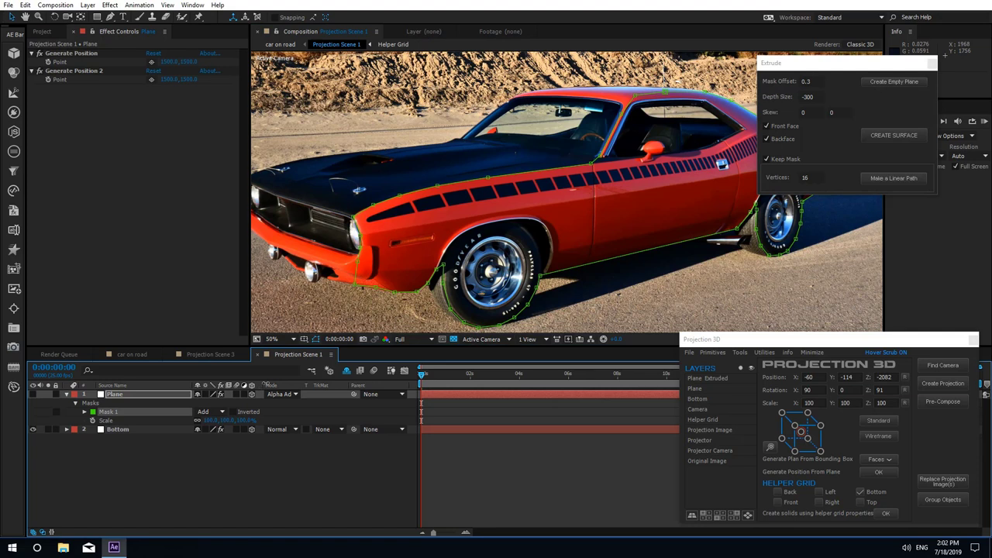
Shift Mask 1's lowest front vertex slightly forward under the front bumper and create the extruded surface at depth size -300
left_click_drag(350, 286, 340, 285)
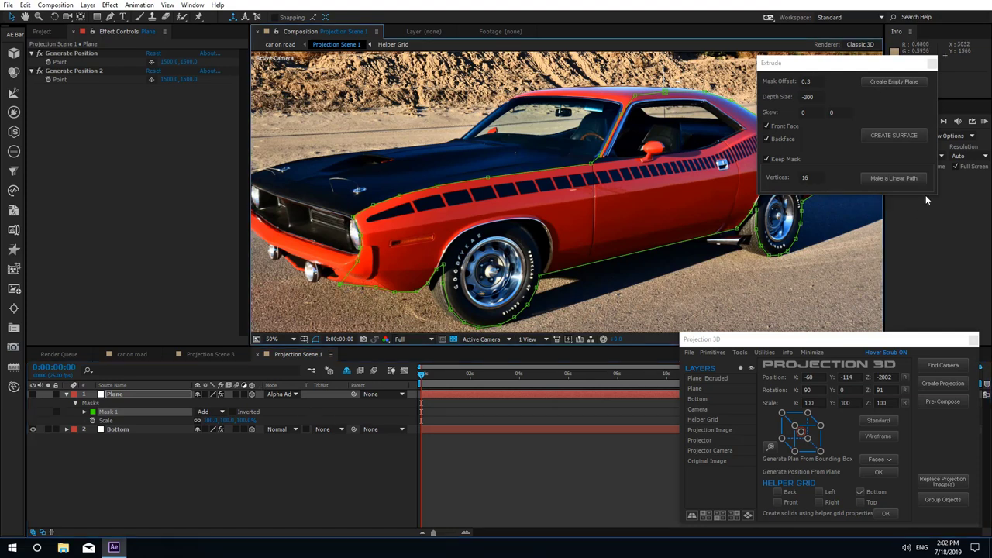
left_click(895, 135)
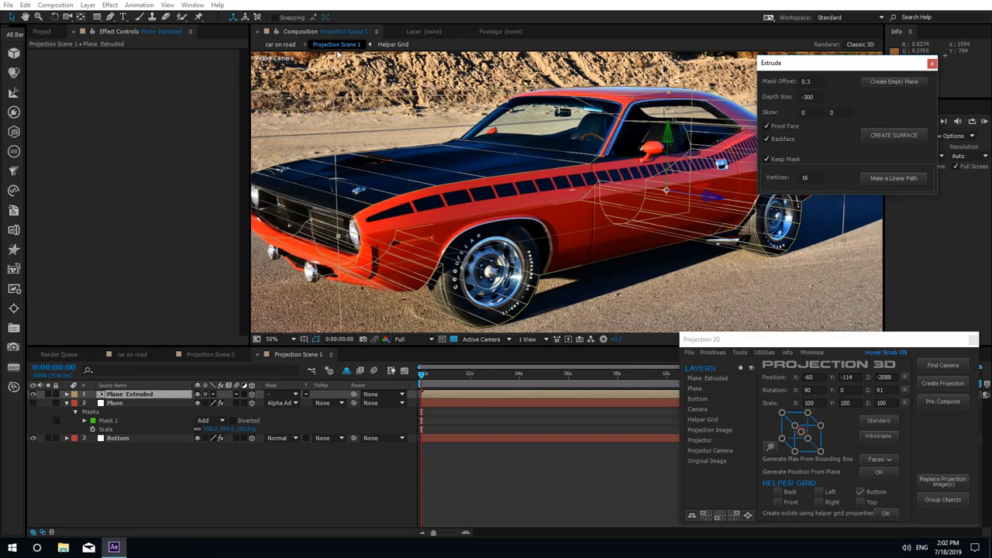
Check the new extrusion in the car on road composition at the 0:00:02:07 camera keyframe
left_click(280, 44)
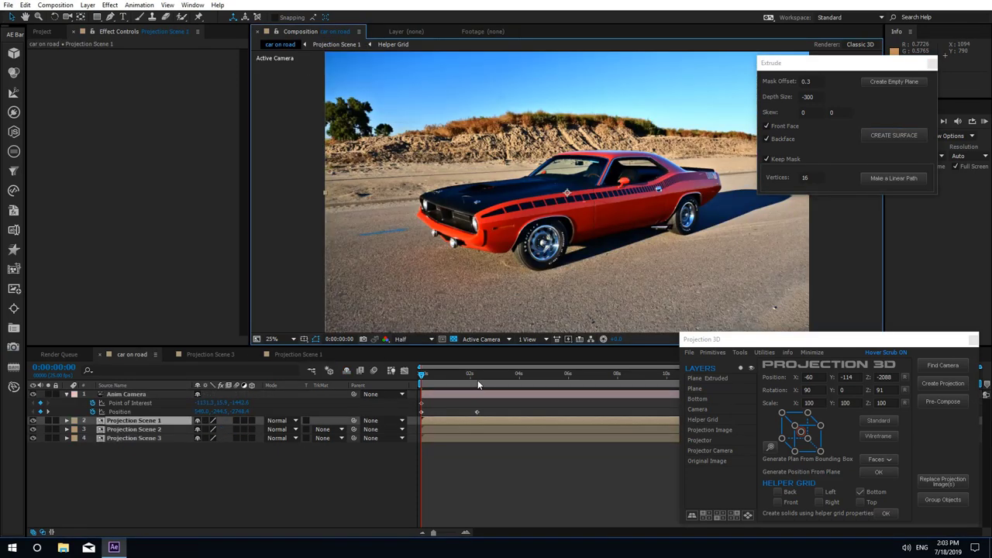
left_click(478, 384)
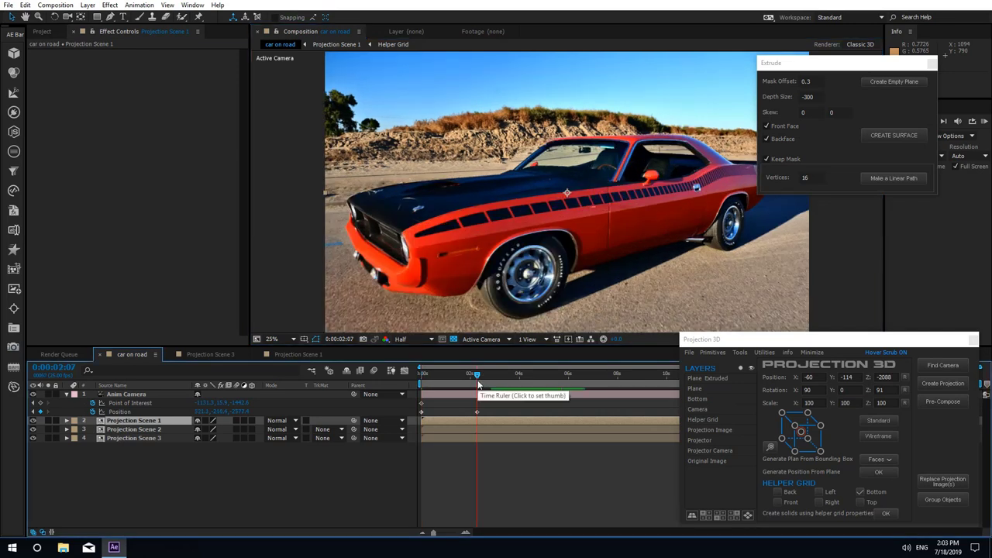
Return to the first frame of the car on road composition and isolate Projection Scene 1 from the other scenes
scroll(572, 284, "down", 1)
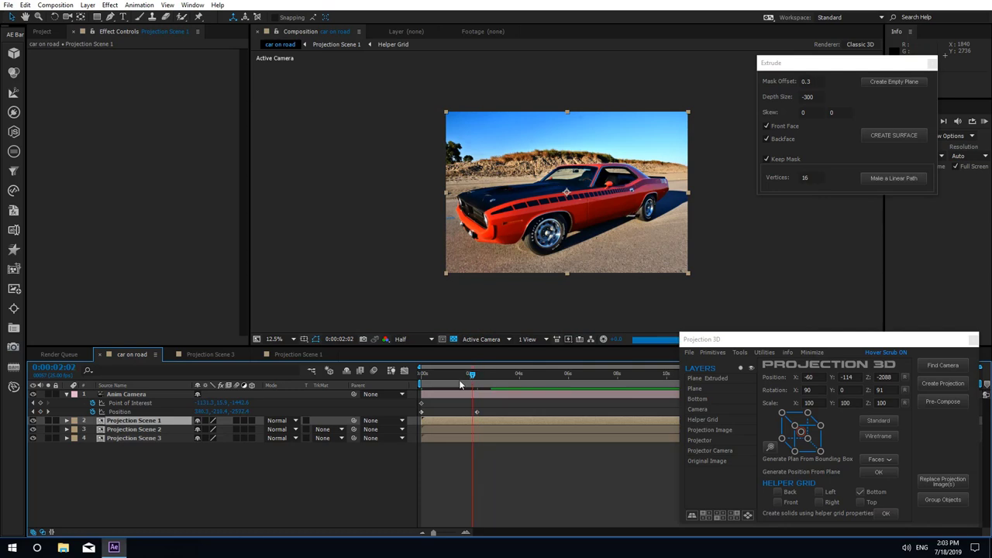
key("Home")
scroll(539, 222, "up", 1)
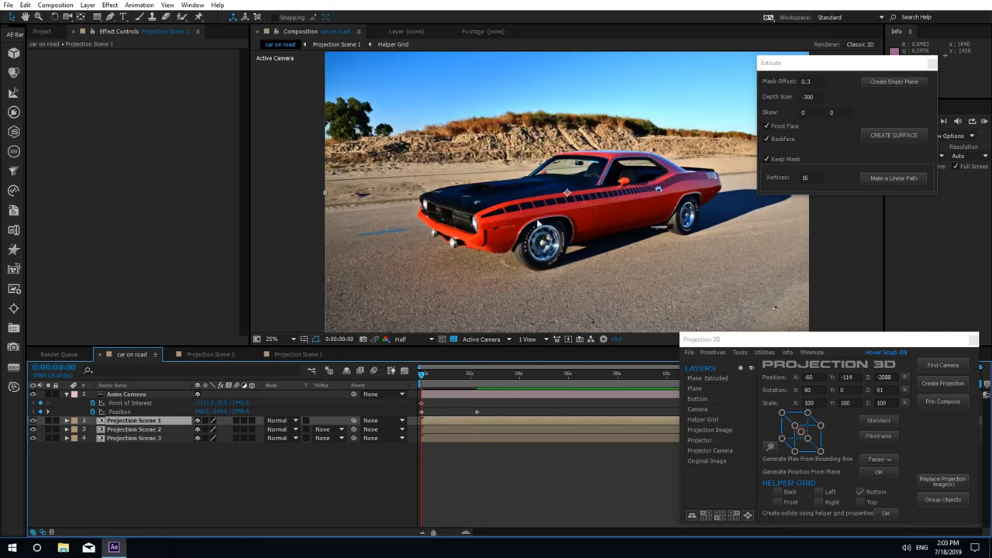
left_click(48, 420)
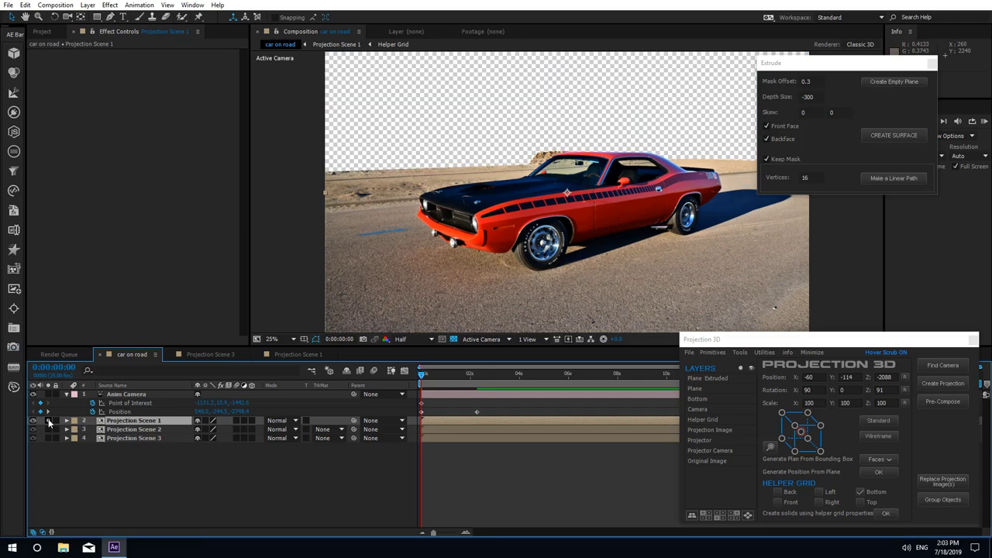
Hide the Bottom layer inside Projection Scene 1 and return to the car on road composition
double_click(109, 423)
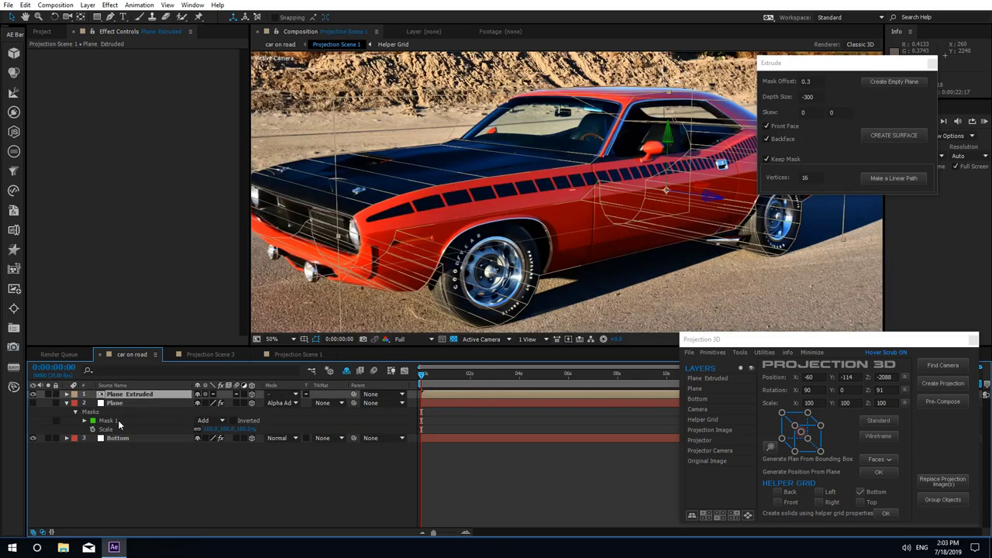
left_click(34, 439)
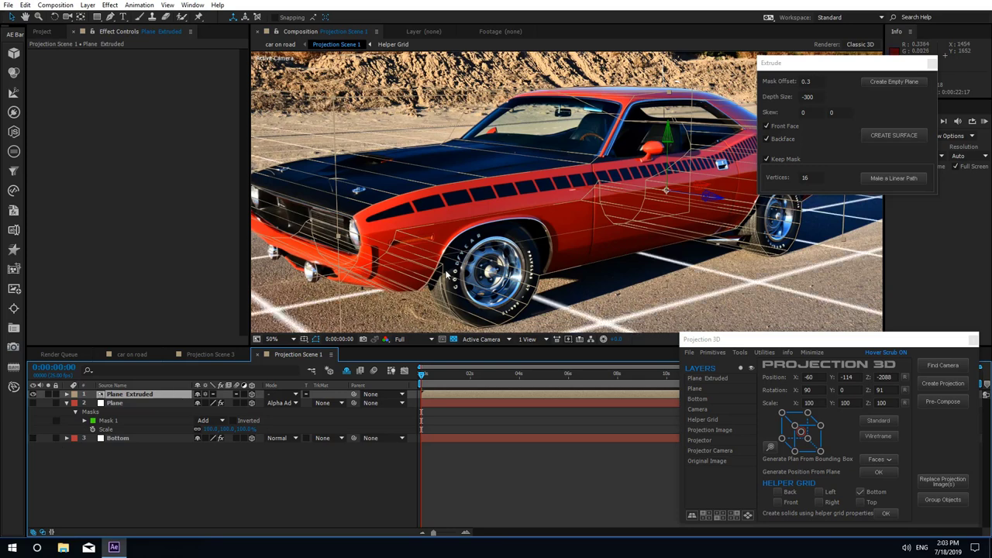
scroll(447, 273, "down", 2)
left_click(280, 44)
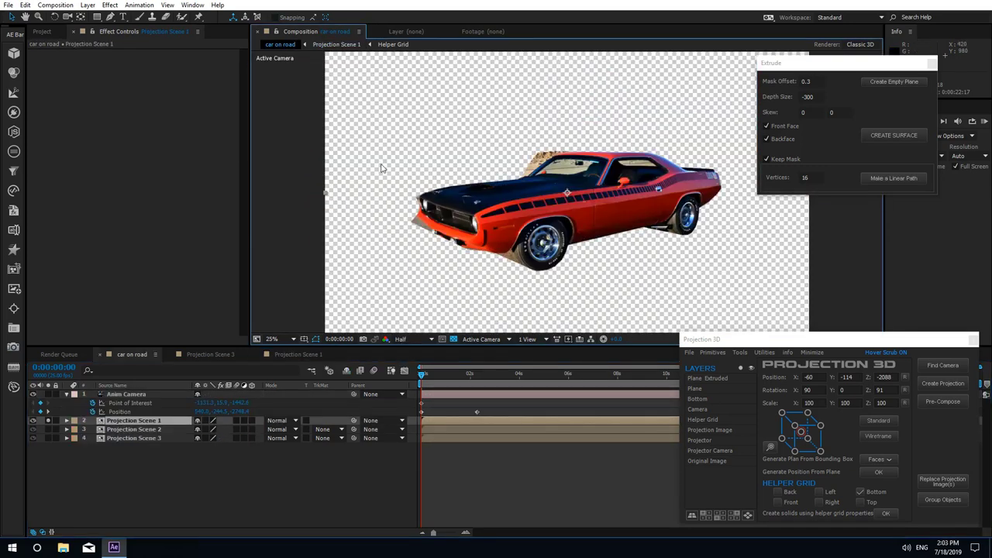
Examine the isolated car cutout and turn off the solo on Projection Scene 1 to show all scenes again
left_click_drag(592, 293, 568, 278)
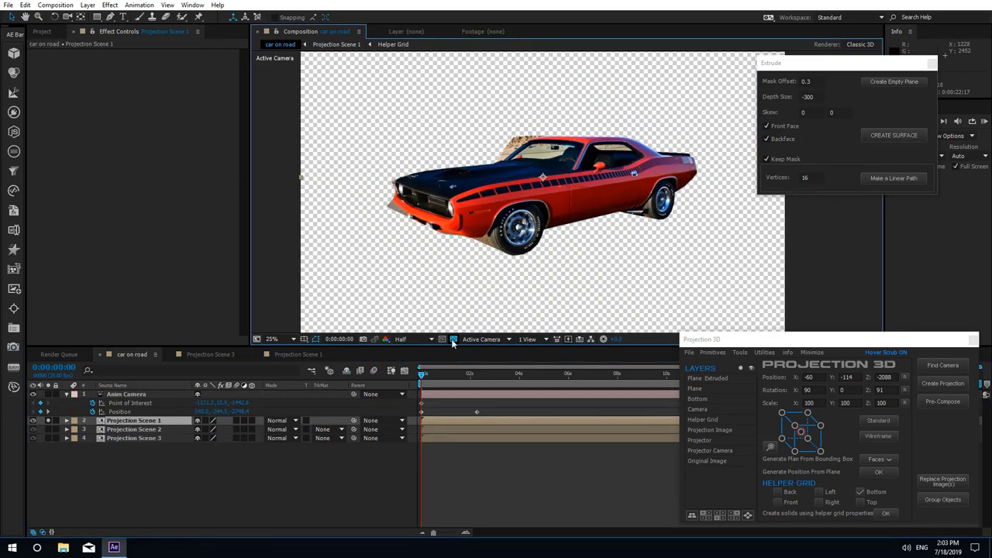
left_click_drag(424, 375, 371, 411)
left_click(49, 421)
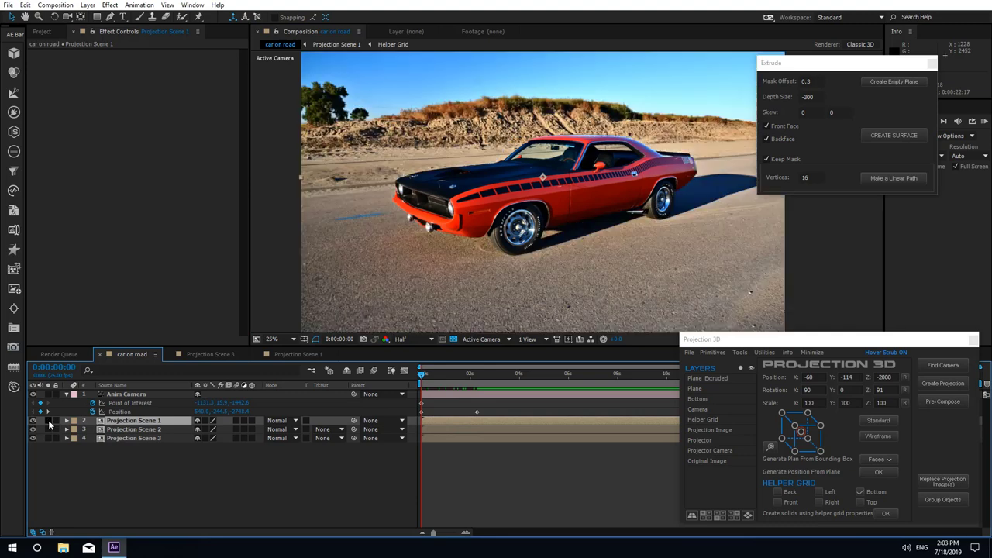
At the 0:00:02:07 camera keyframe, orbit Anim Camera around the car to show more of its front grille
left_click(478, 376)
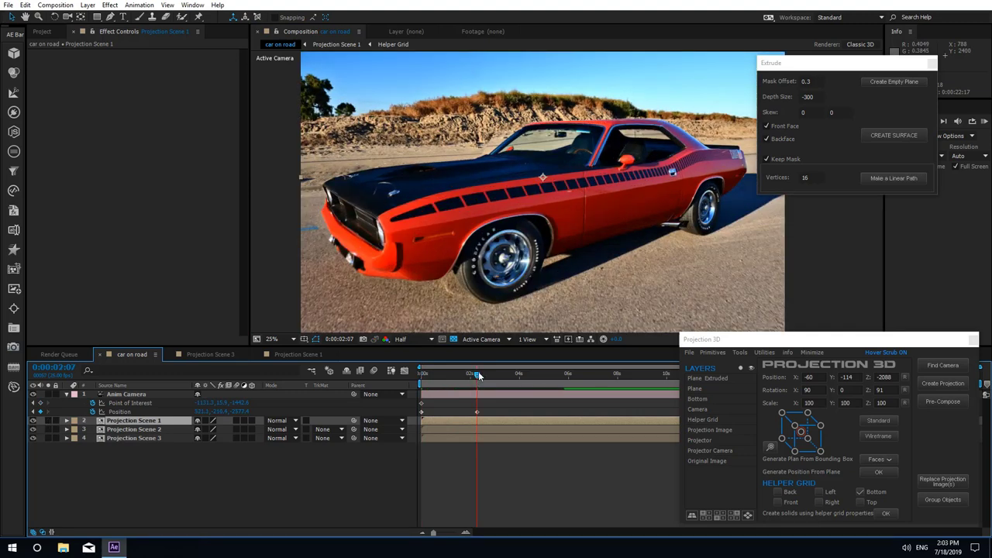
left_click(67, 16)
left_click_drag(508, 252, 618, 229)
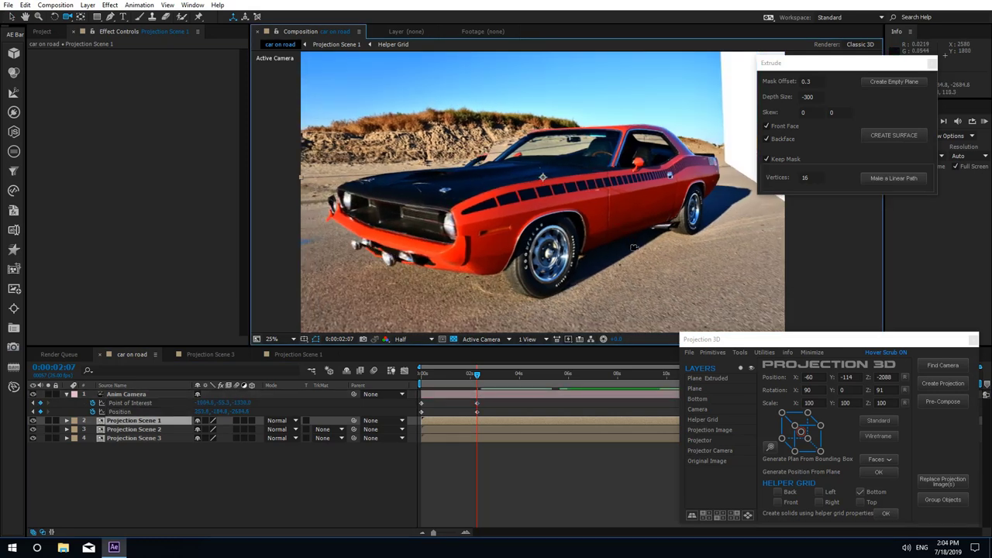
Preview the new camera move, go back to the first frame, and close the Extrude window
key("space")
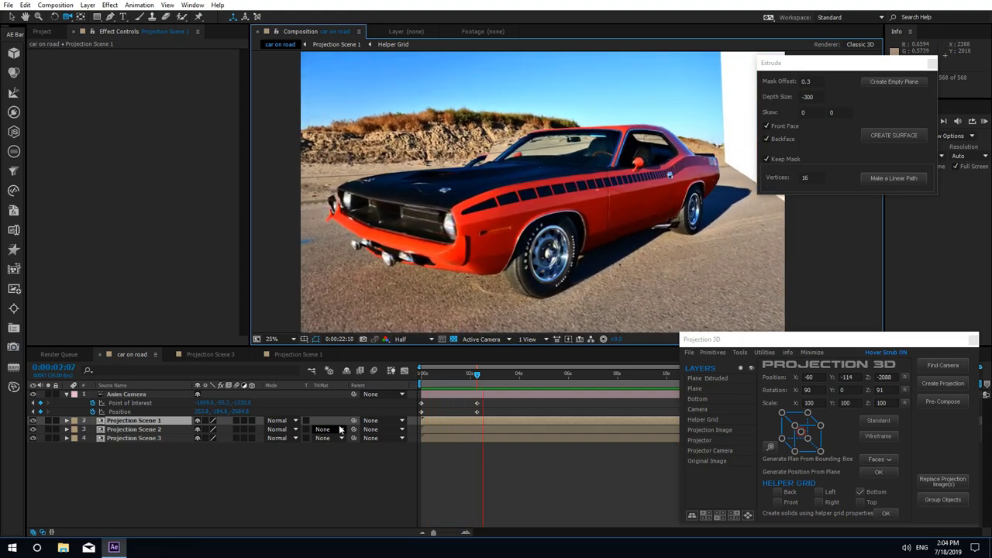
key("space")
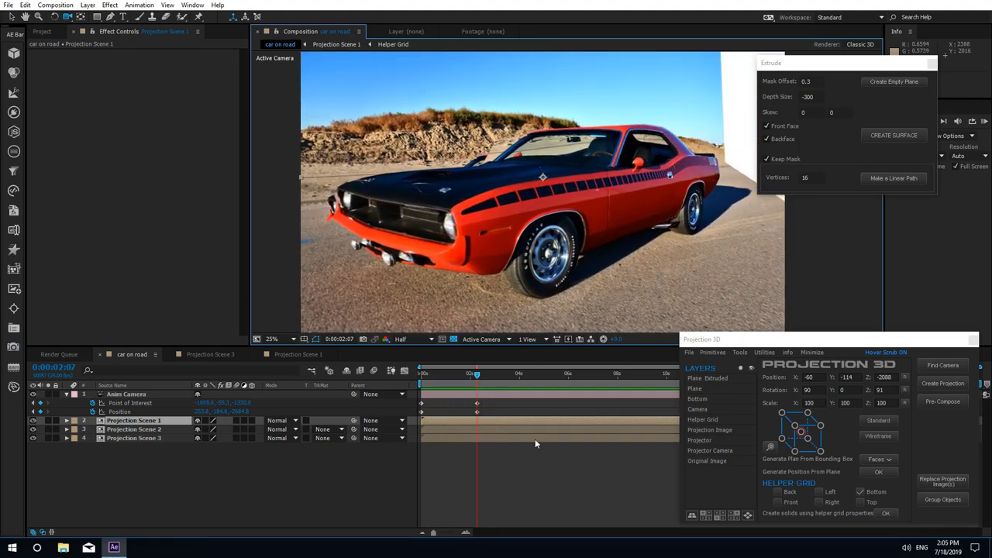
left_click_drag(475, 374, 417, 381)
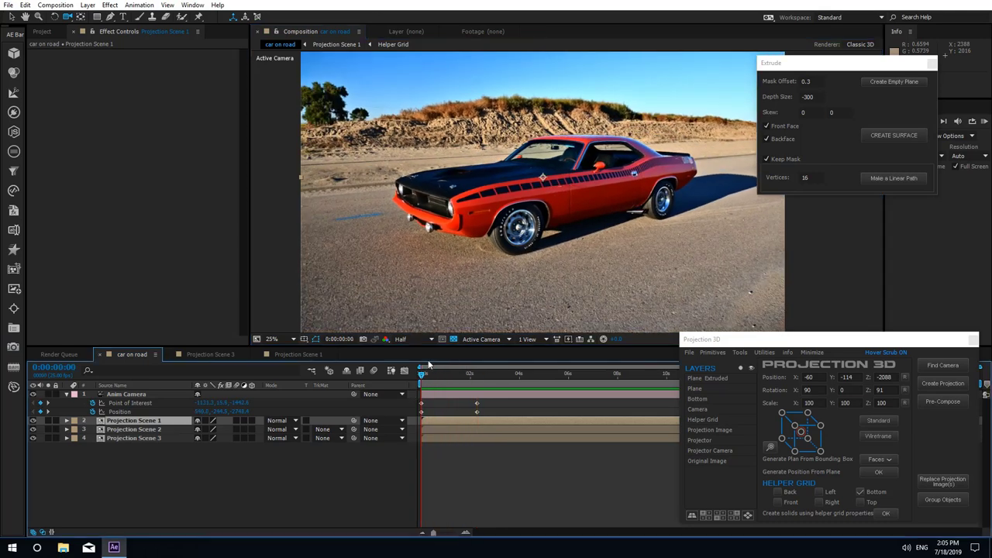
left_click(932, 63)
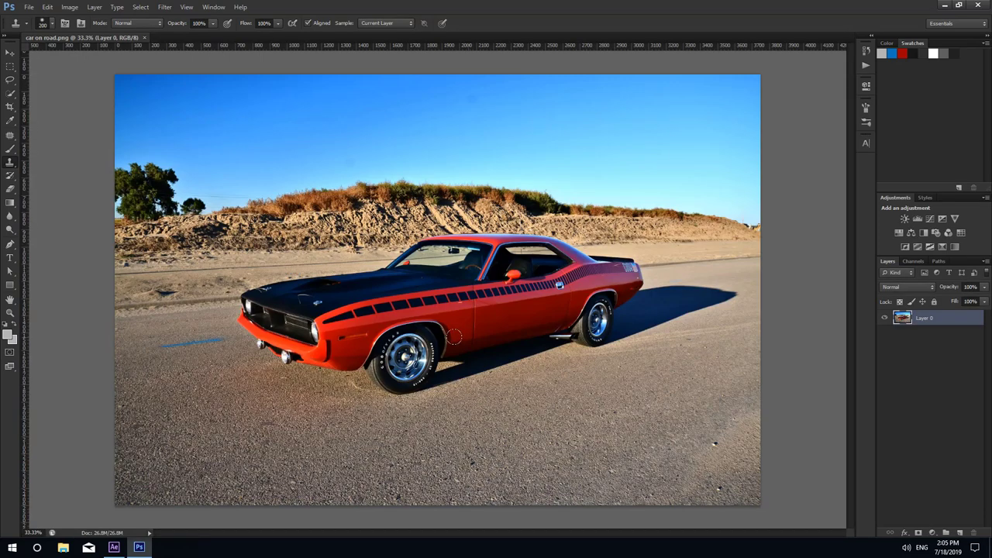
In Photoshop, outline the whole car in car on road.png with the Lasso Tool and trim the selection closer to the body
key("ctrl+plus")
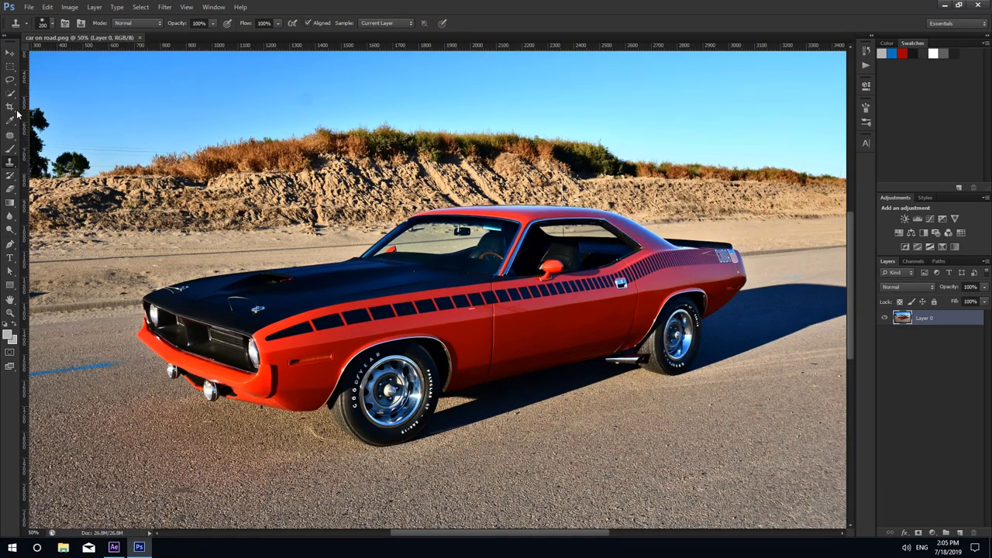
left_click(9, 80)
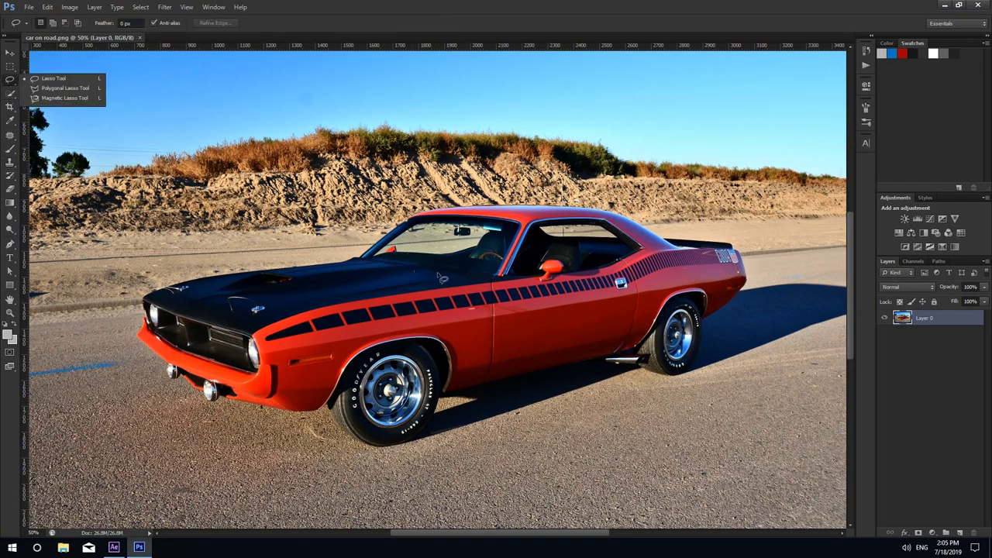
left_click(357, 262)
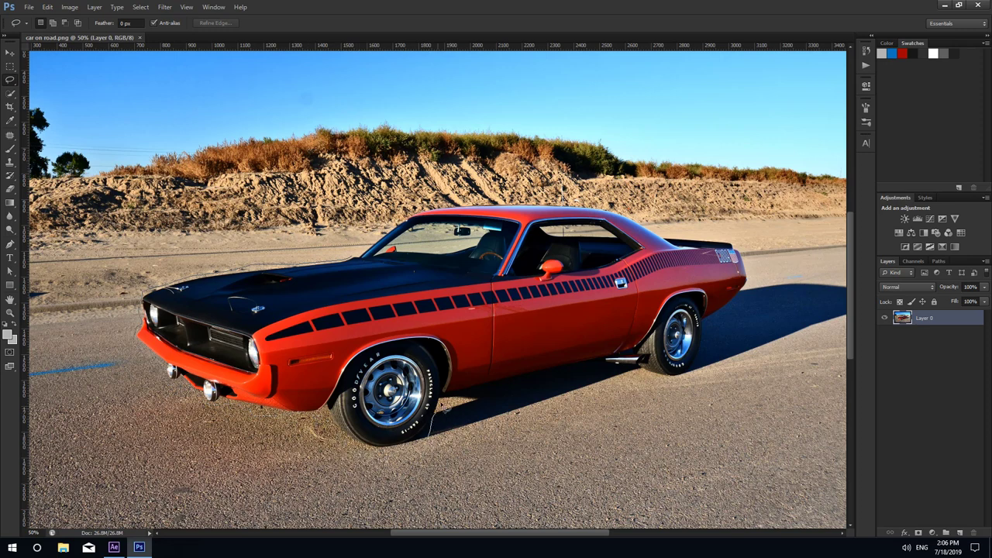
mouse_move(440, 403)
left_mouse_down()
mouse_move(620, 361)
mouse_move(686, 381)
mouse_move(748, 280)
mouse_move(659, 227)
mouse_move(442, 198)
mouse_move(349, 260)
left_mouse_up()
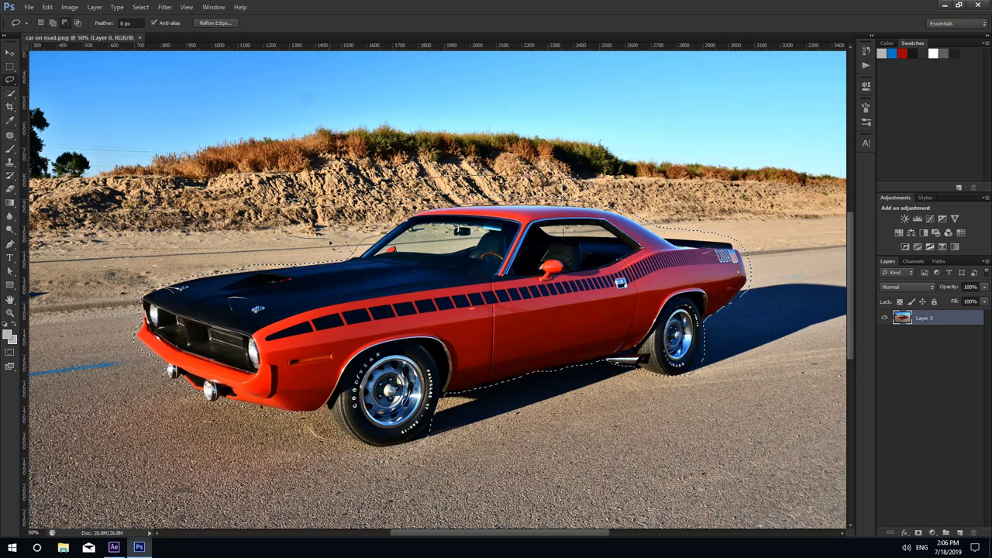
key("alt")
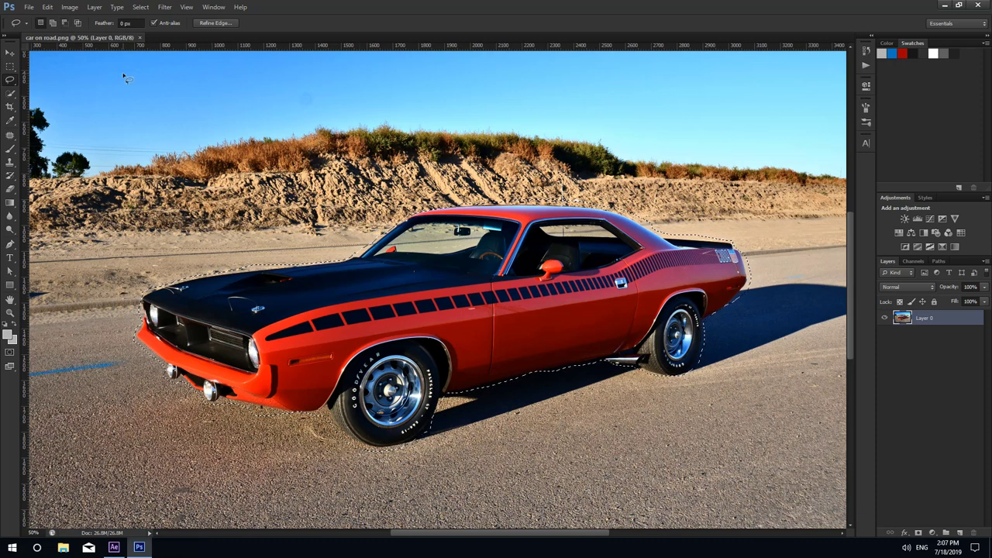
Fill the car selection with Content-Aware in Normal mode at 100% opacity, and deselect
left_click(47, 6)
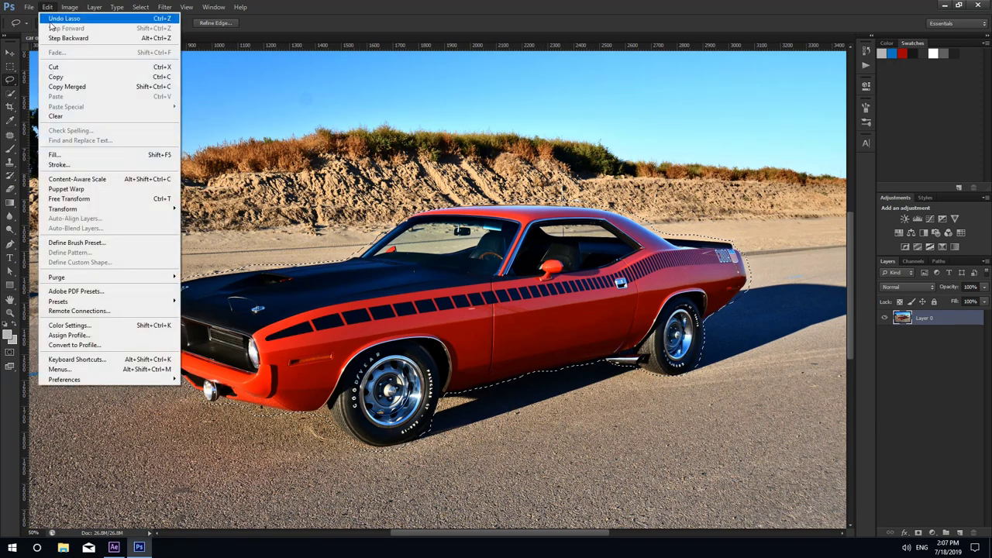
left_click(69, 154)
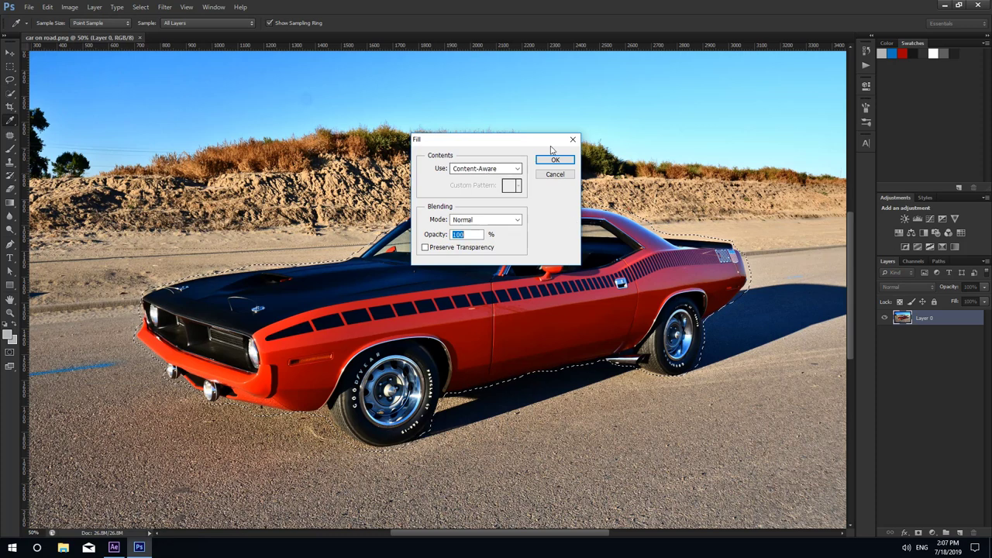
left_click(555, 160)
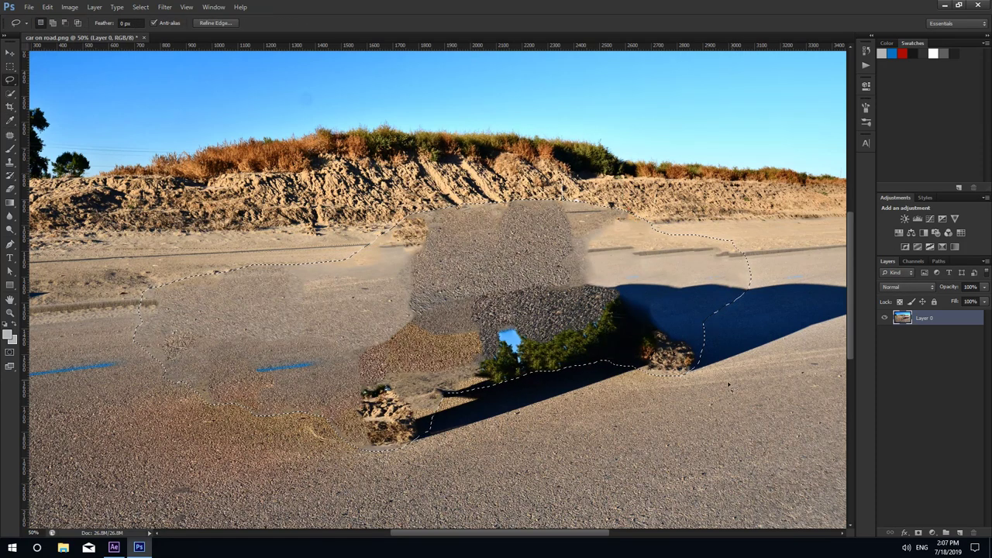
key("ctrl+d")
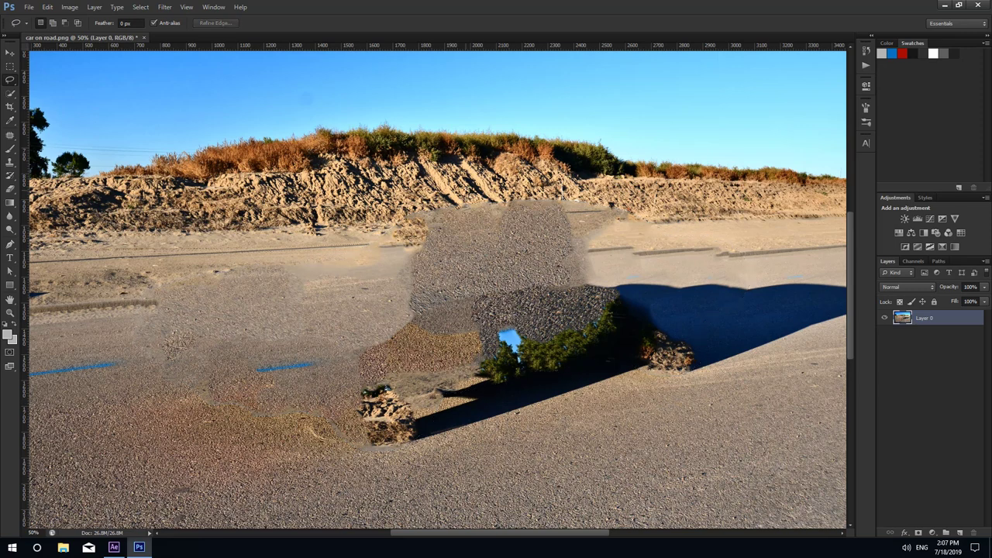
Clone dirt and asphalt over the gray patch below the embankment with a 200-size Clone Stamp
left_click(9, 162)
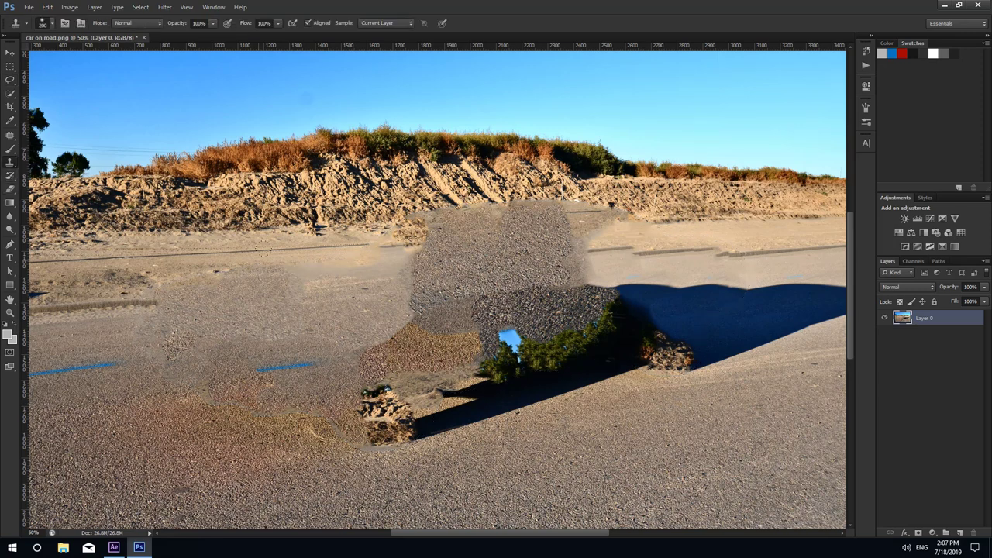
left_click_drag(418, 226, 526, 208)
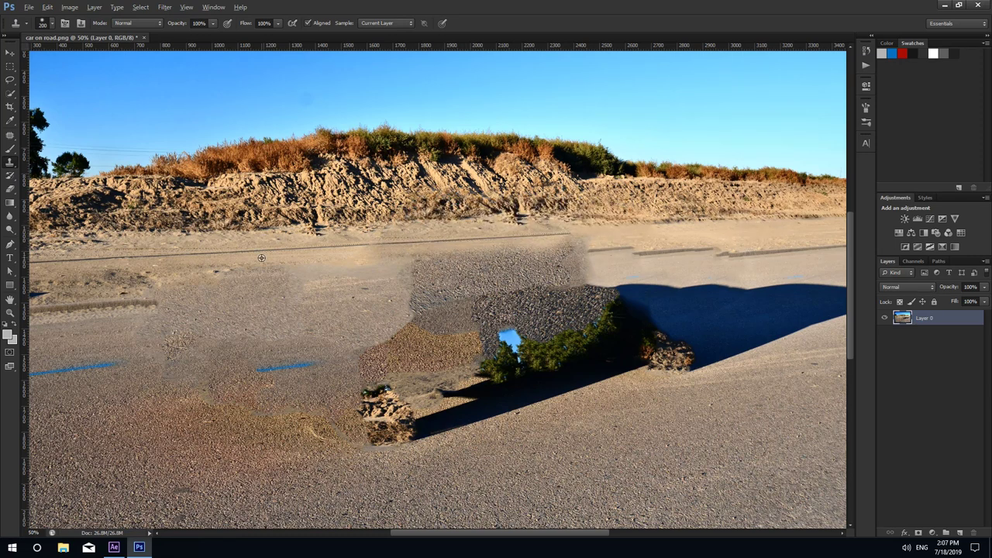
left_click(302, 302, "alt")
mouse_move(469, 297)
left_mouse_down()
mouse_move(600, 273)
mouse_move(545, 272)
mouse_move(602, 267)
left_mouse_up()
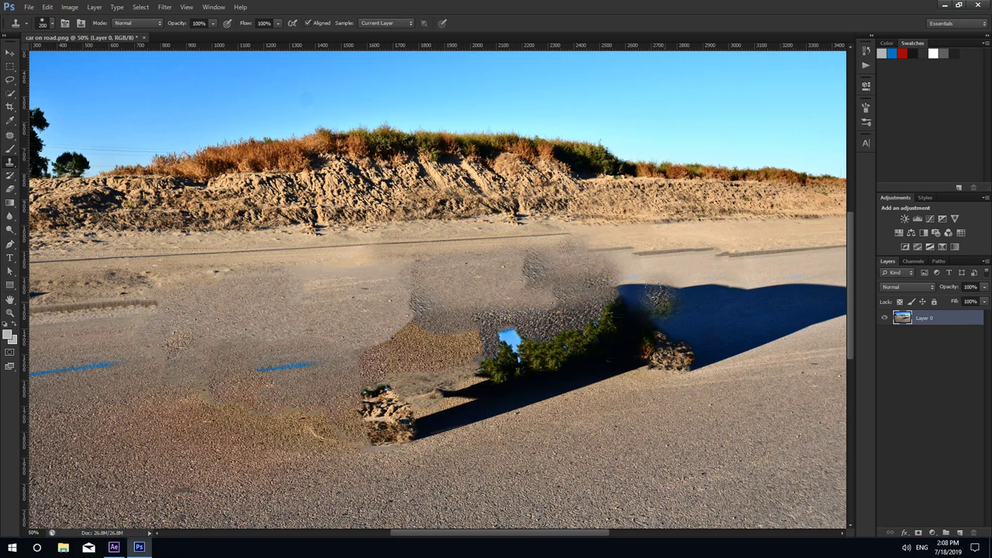
Rebuild the continuous road edge line across the area behind the removed car with the Clone Stamp
left_click(835, 246, "alt")
left_click_drag(715, 252, 612, 261)
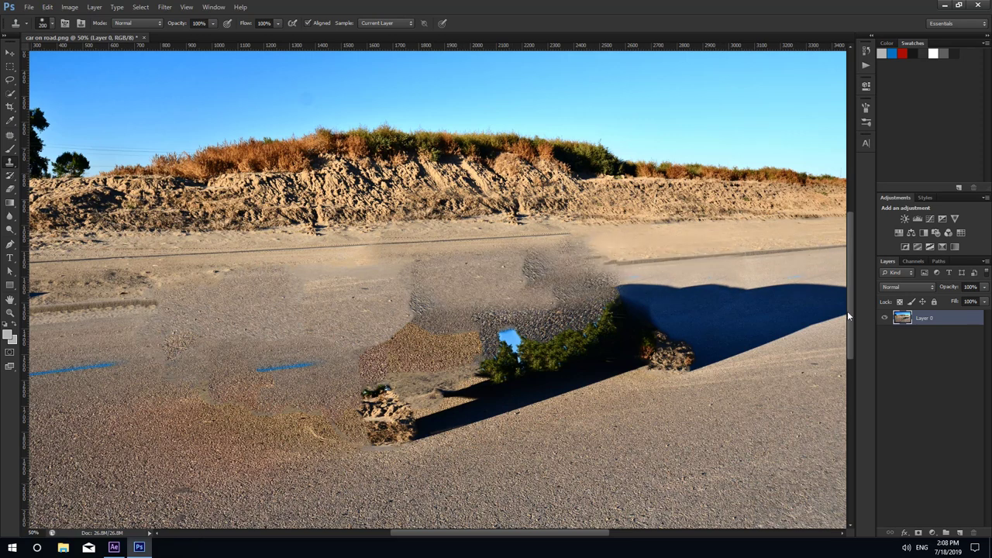
left_click_drag(152, 293, 380, 277)
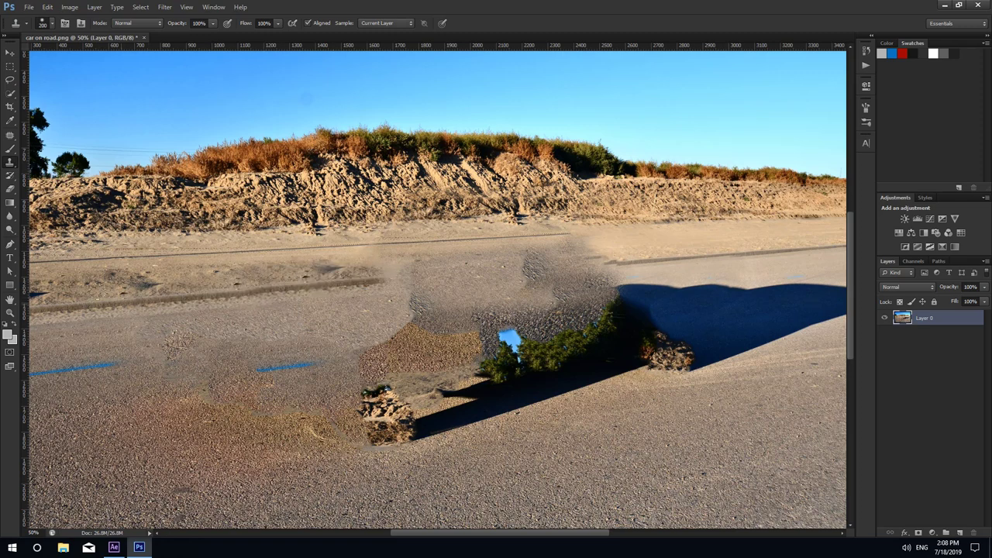
mouse_move(620, 267)
left_mouse_down()
mouse_move(482, 264)
mouse_move(392, 279)
left_mouse_up()
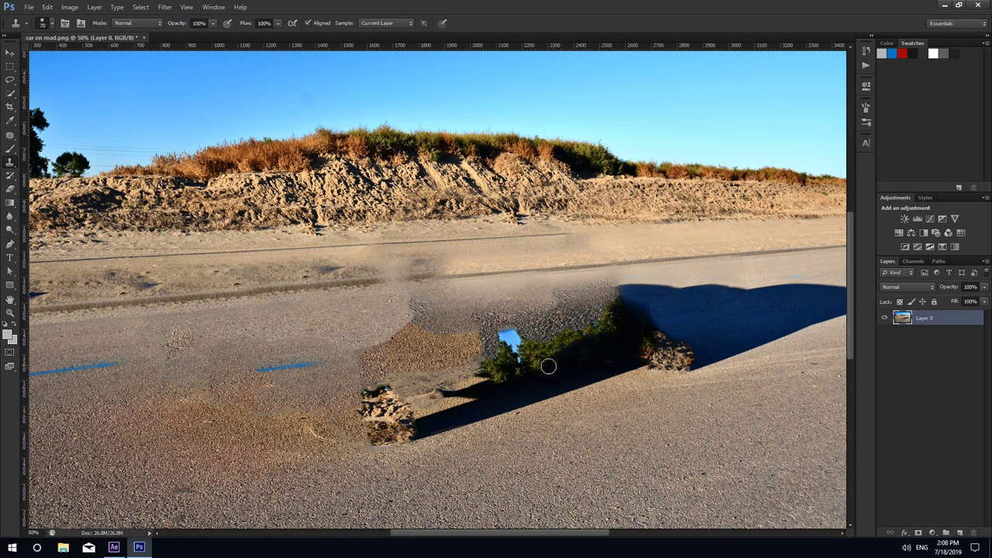
Clone shadow and asphalt over the stray bushes, rocks and duplicated blue road mark using a size 70 brush
mouse_move(547, 365)
left_mouse_down()
mouse_move(498, 374)
mouse_move(580, 352)
mouse_move(549, 376)
mouse_move(511, 339)
mouse_move(499, 356)
mouse_move(538, 377)
mouse_move(516, 337)
mouse_move(527, 339)
mouse_move(536, 381)
left_mouse_up()
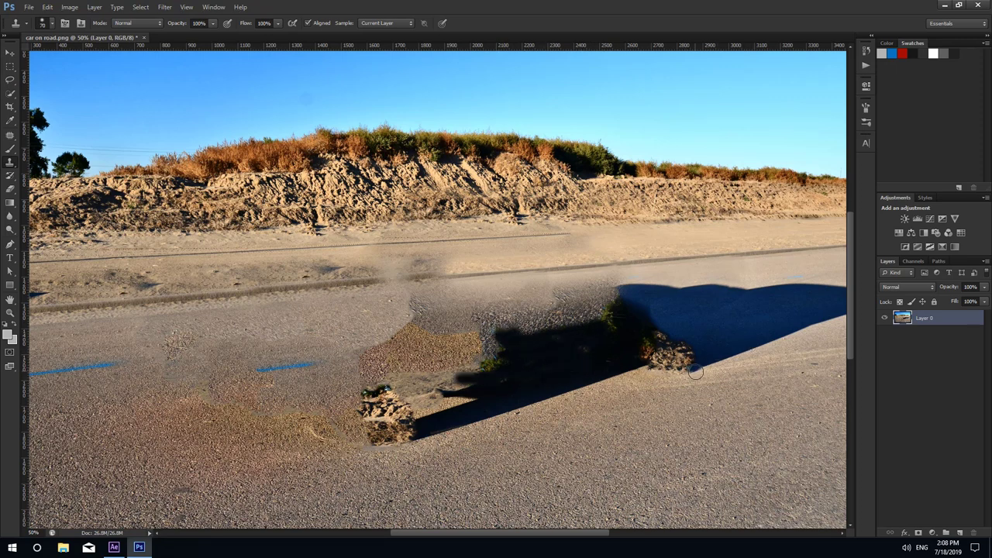
left_click_drag(695, 373, 657, 345)
mouse_move(420, 402)
left_mouse_down()
mouse_move(396, 432)
mouse_move(376, 409)
left_mouse_up()
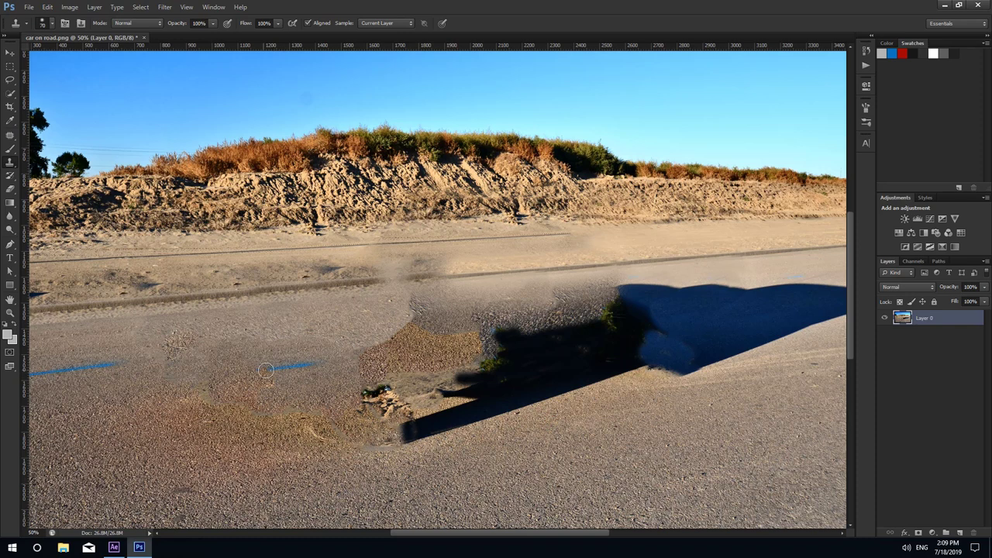
left_click_drag(266, 370, 317, 364)
Save the car-free photo as a PNG copy in Projection 3D v2, removing "copy" from its name and using Smallest / Slow compression
key("ctrl+shift+s")
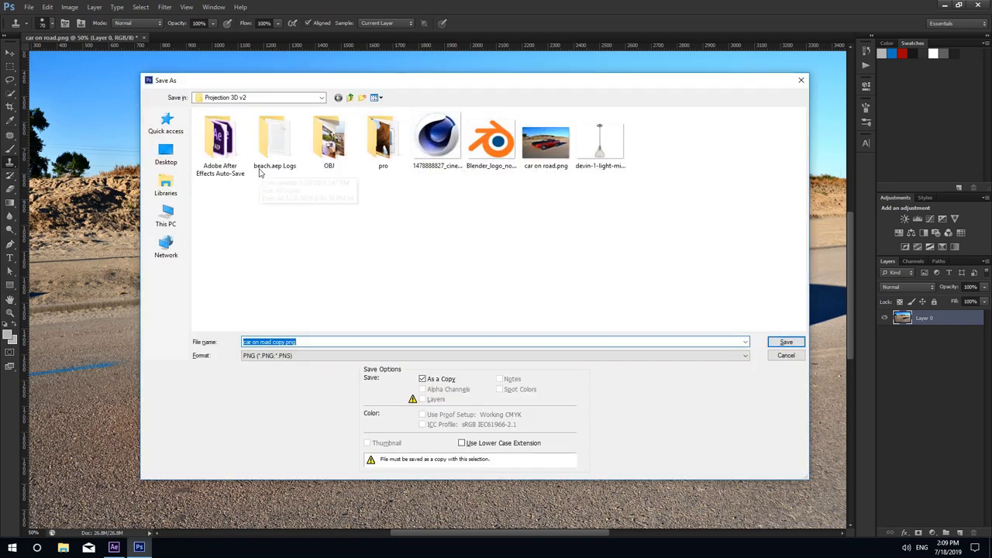
left_click(286, 345)
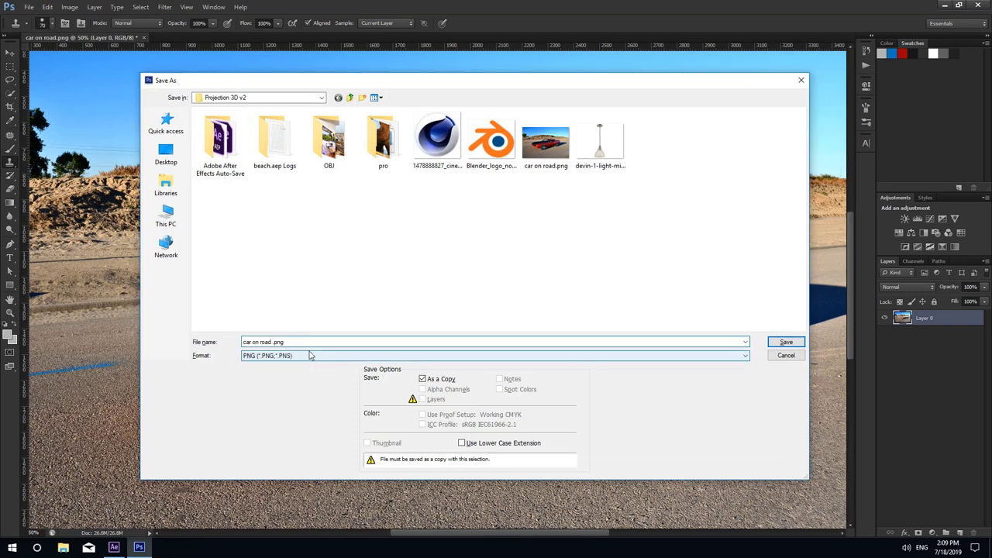
key("Return")
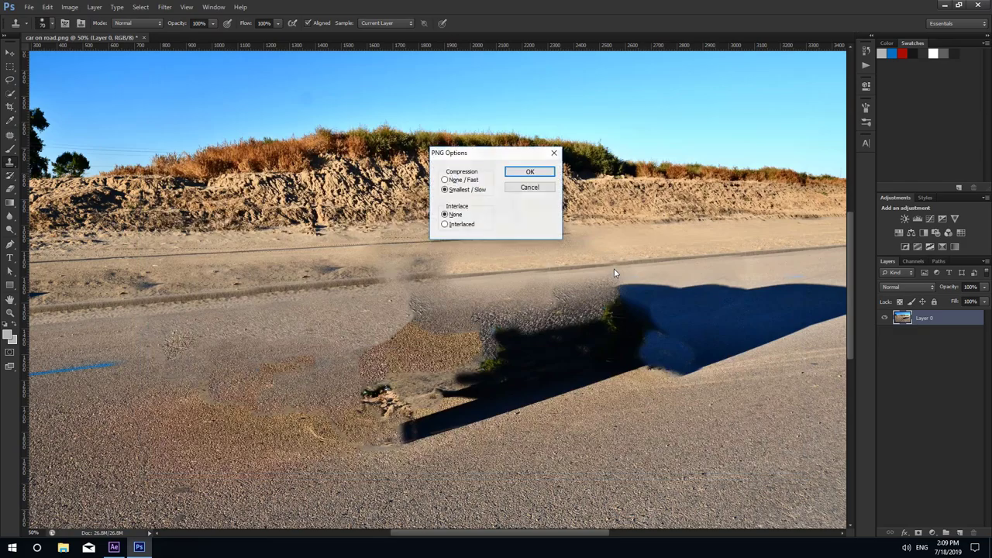
key("Return")
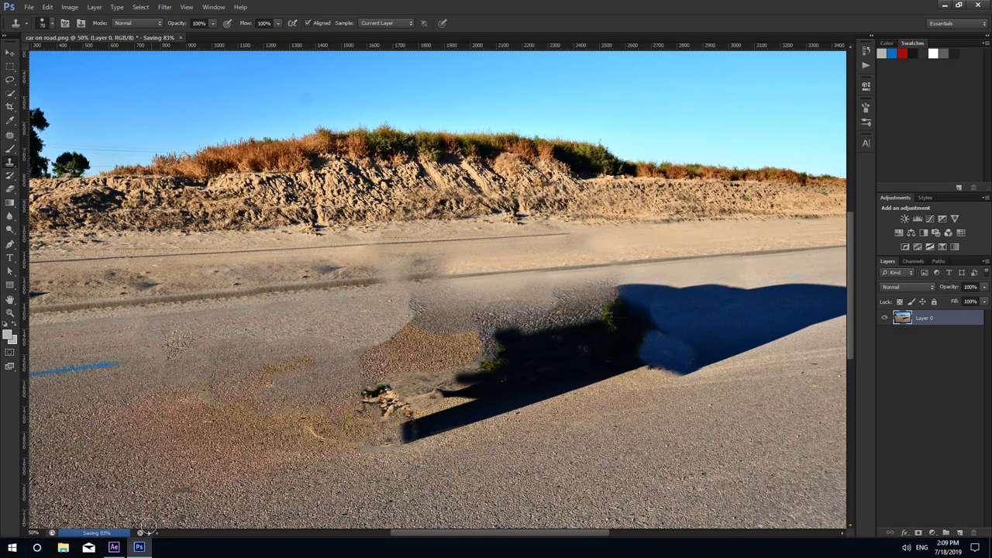
Switch to After Effects and replace Projection Scene 3's projection image with car on road BG.png from the Projection 3D v2 folder
left_click(114, 548)
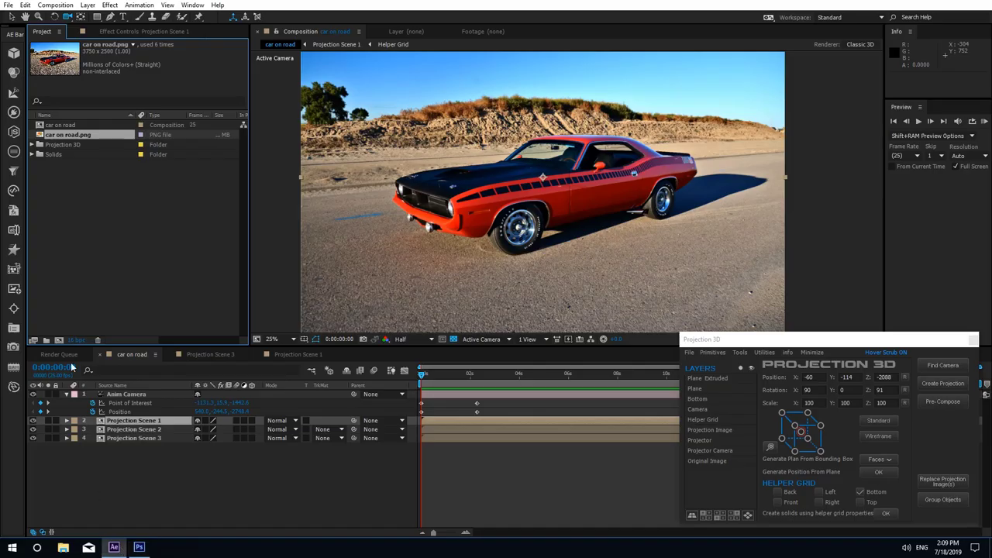
left_click(133, 438)
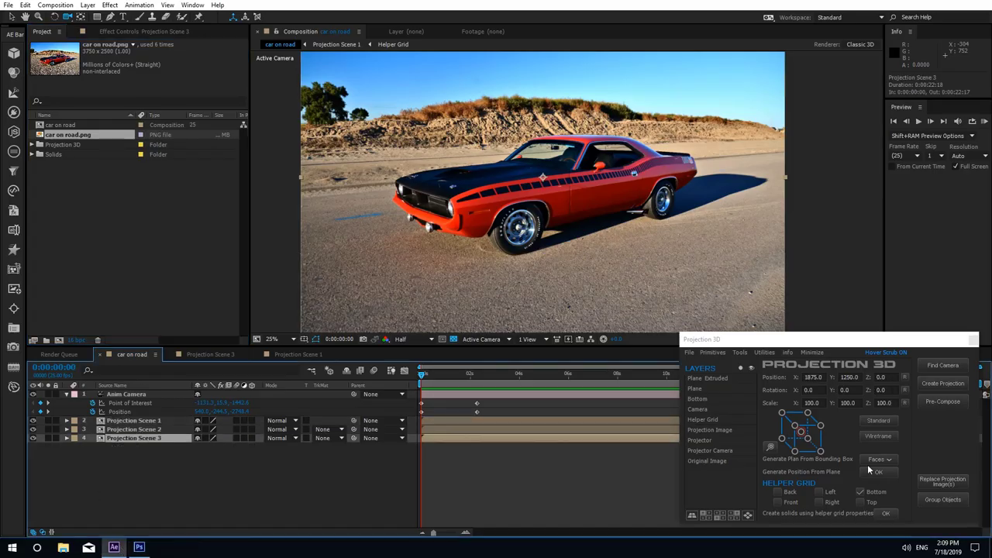
left_click(940, 486)
left_click(594, 194)
left_click(533, 190)
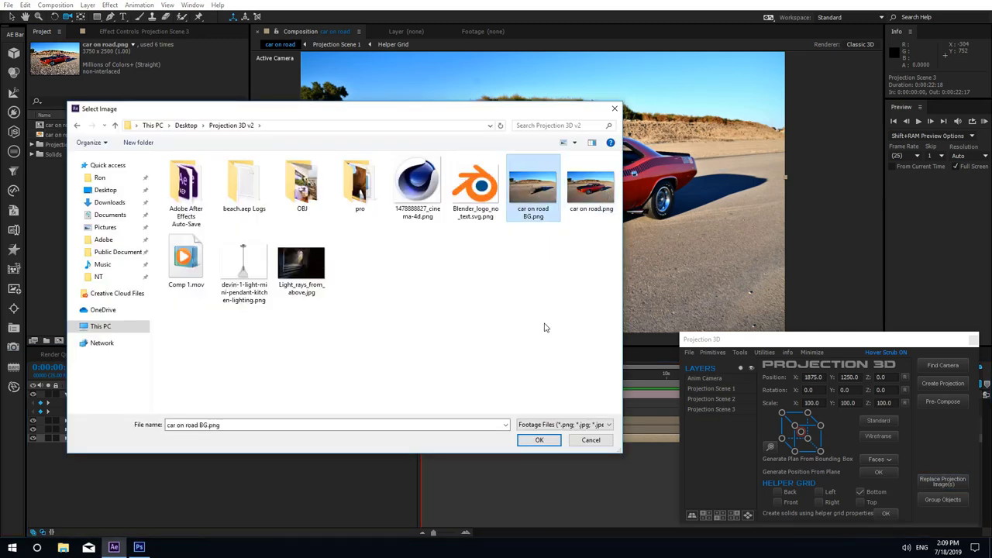
left_click(538, 440)
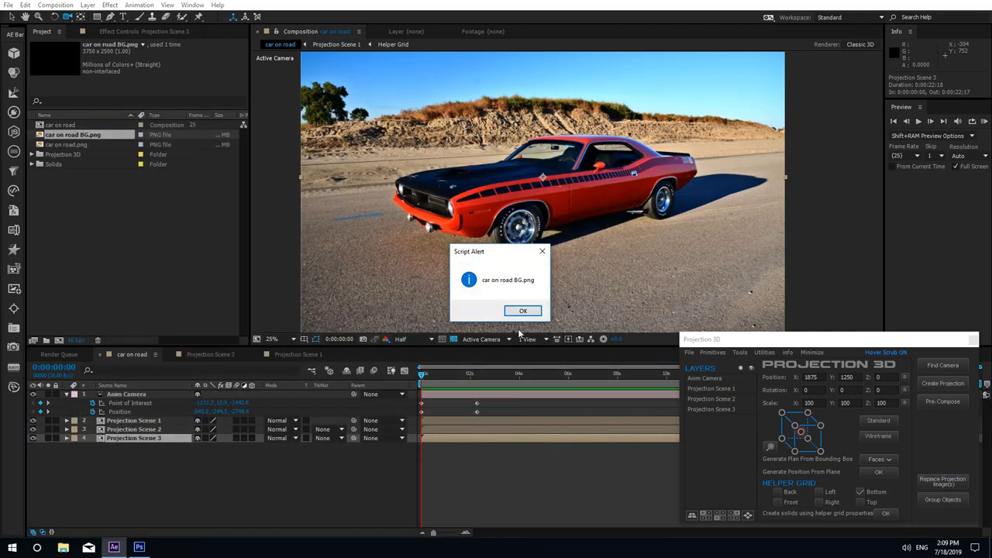
left_click(523, 311)
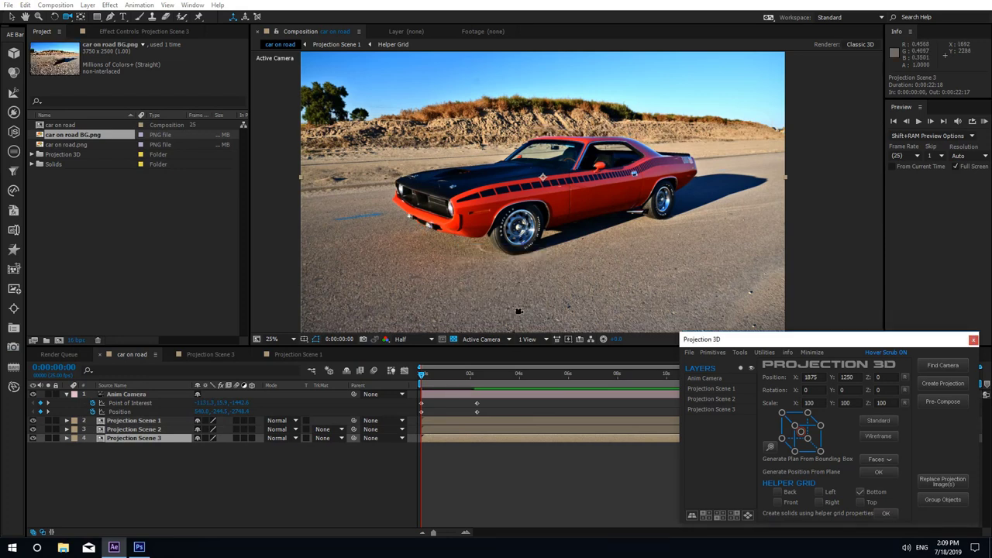
Toggle Projection Scene 1's visibility to check the replaced background behind the car
left_click(33, 421)
left_click(32, 421)
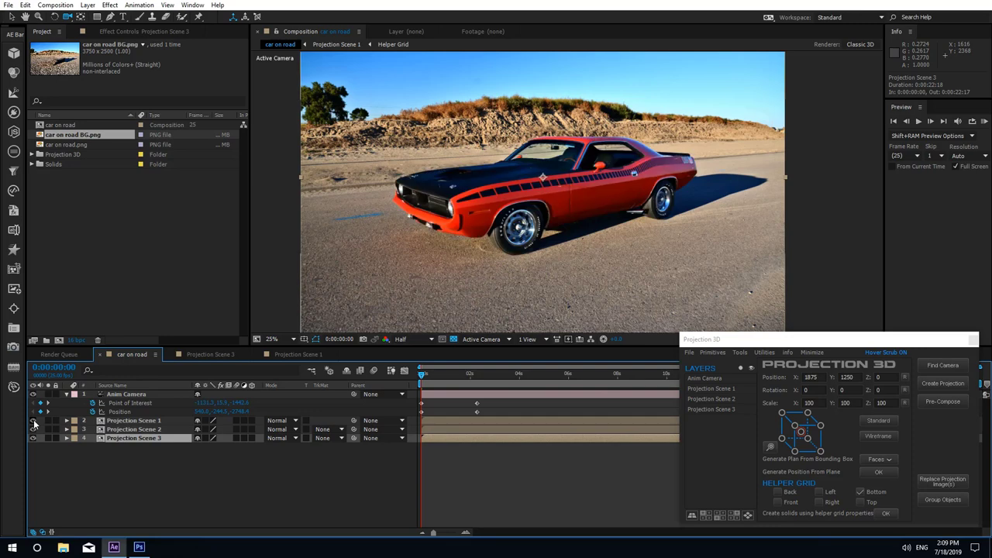
left_click(33, 421)
left_click(33, 421)
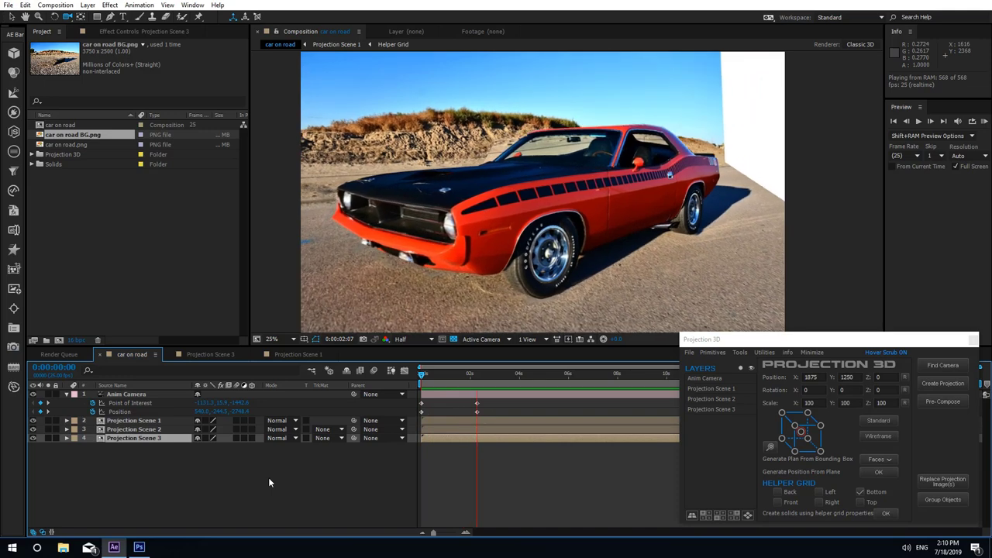
End the work area at the last camera keyframe, 0:00:02:07, and preview the camera move
left_click(478, 381)
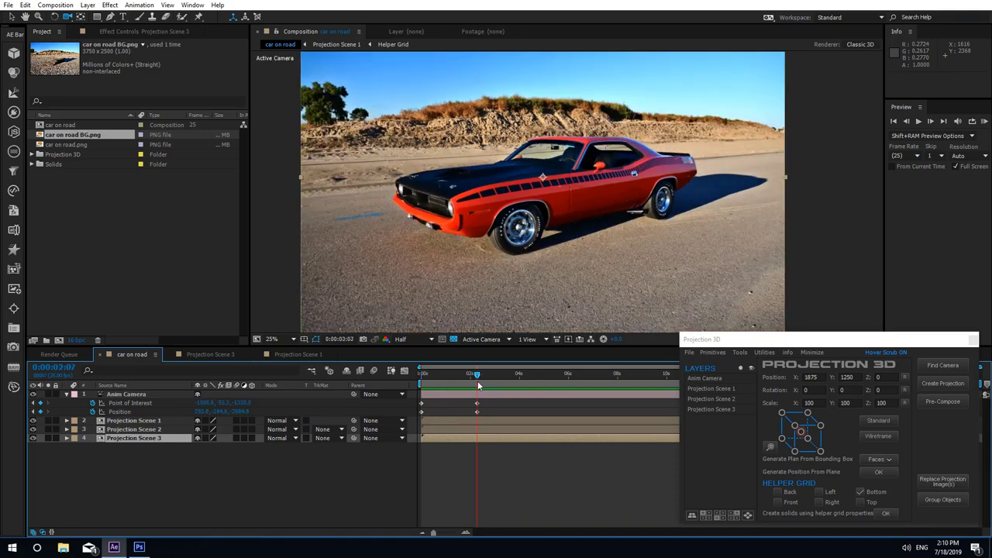
key("n")
key("space")
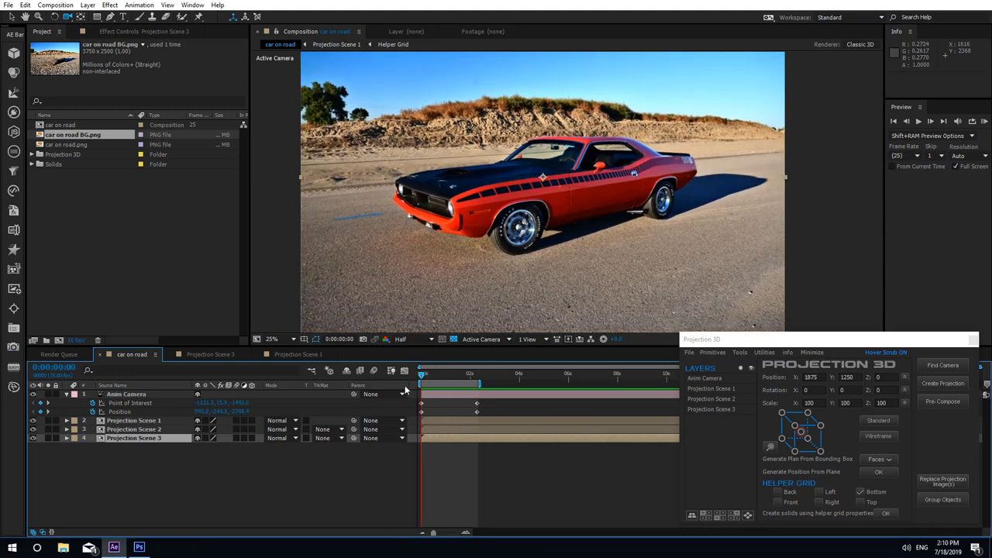
left_click_drag(455, 387, 417, 391)
Solo Projection Scene 1 and draw a closed Pen mask around the leftover background along the windshield pillar and front roof edge
left_click(48, 421)
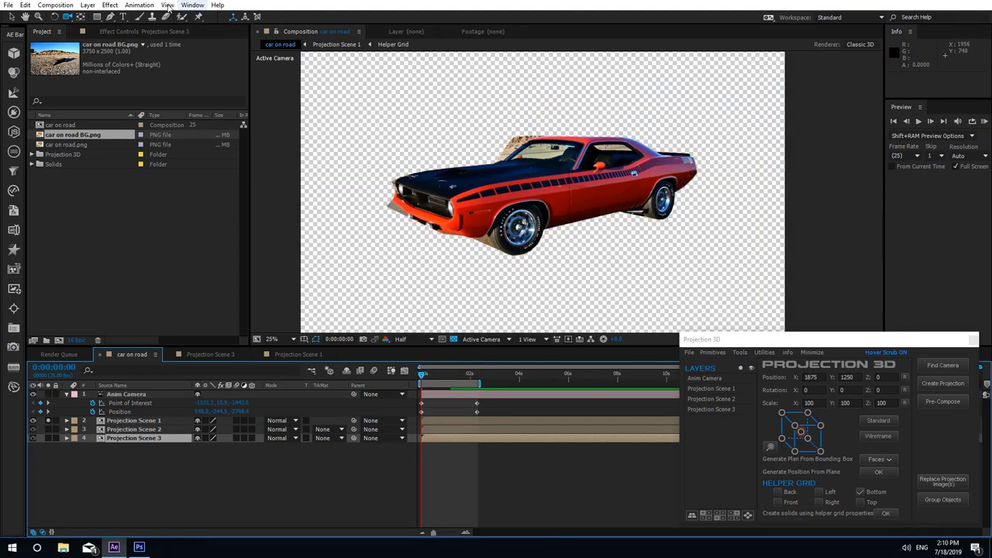
key("g")
scroll(612, 139, "up", 4)
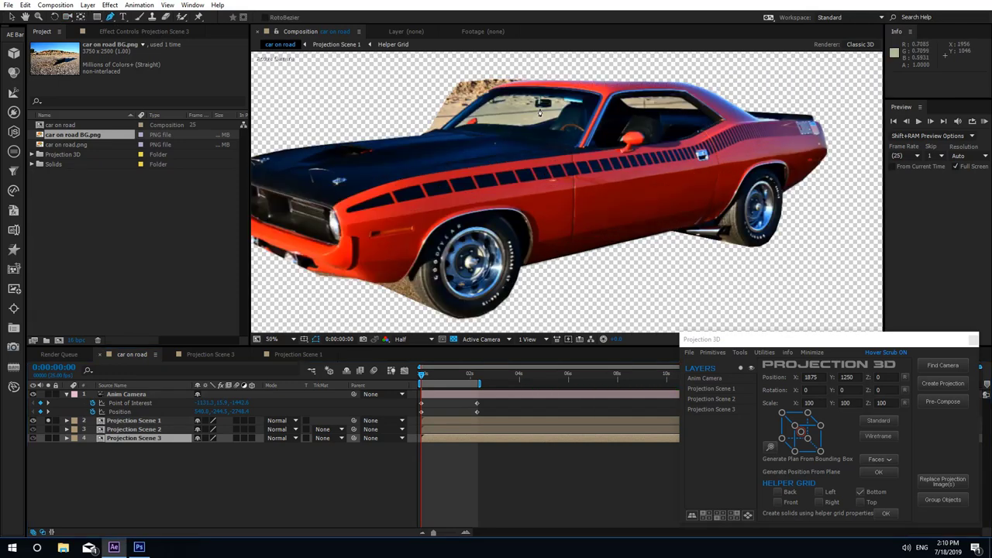
left_click(532, 181)
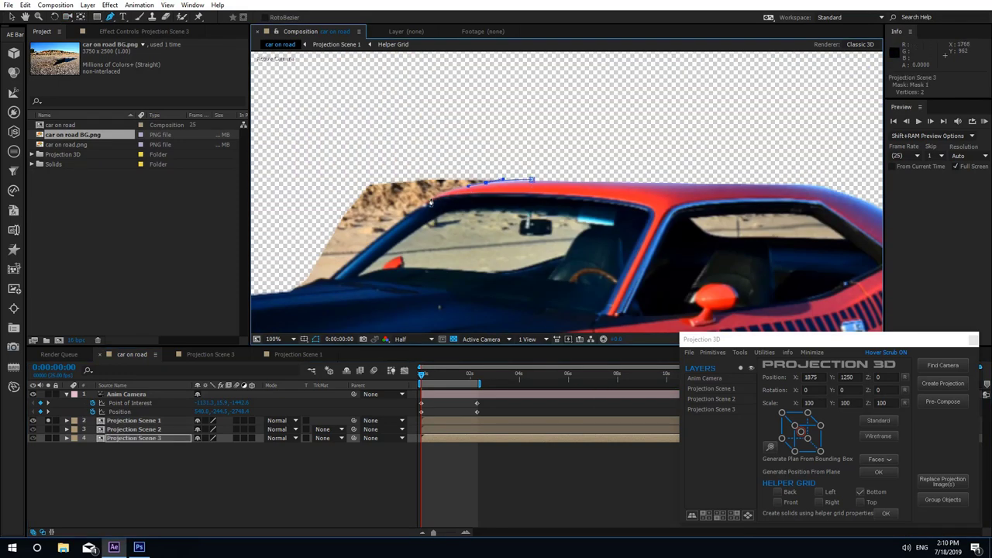
left_click(426, 203)
left_click(355, 269)
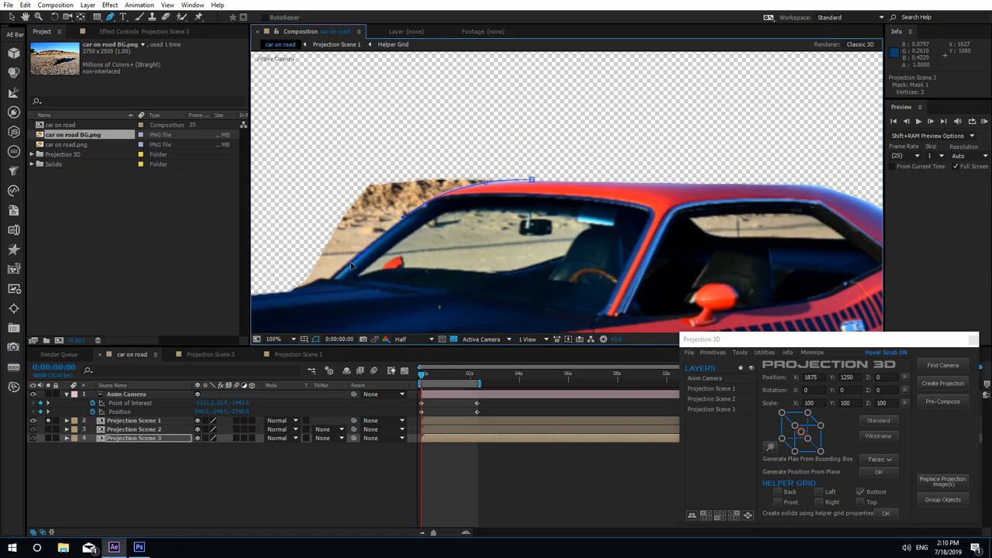
left_click(332, 284)
left_click(319, 280)
left_click_drag(293, 289, 286, 289)
left_click(525, 142)
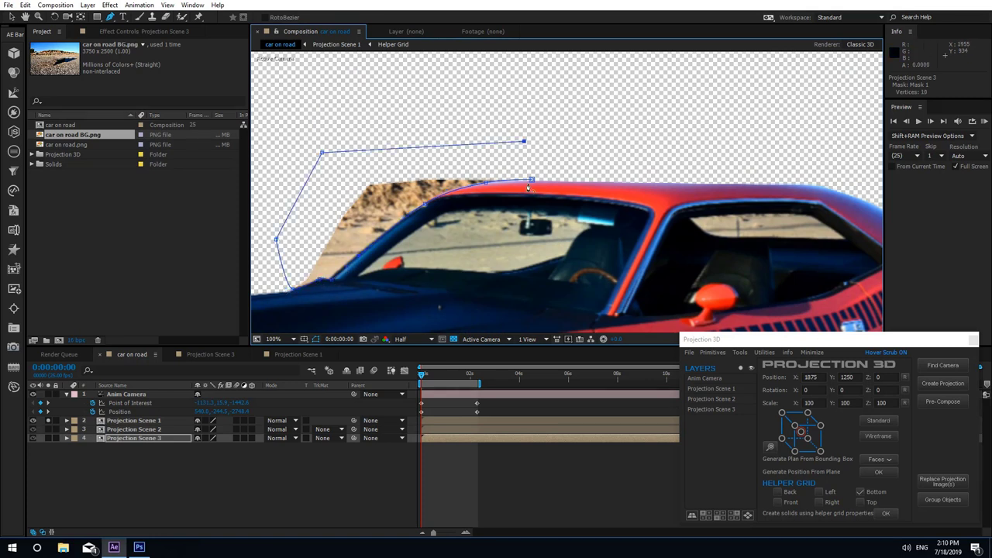
left_click(531, 180)
Set Mask 1's mode to None and add a Mask Path keyframe at 0:00:00:00
key("m")
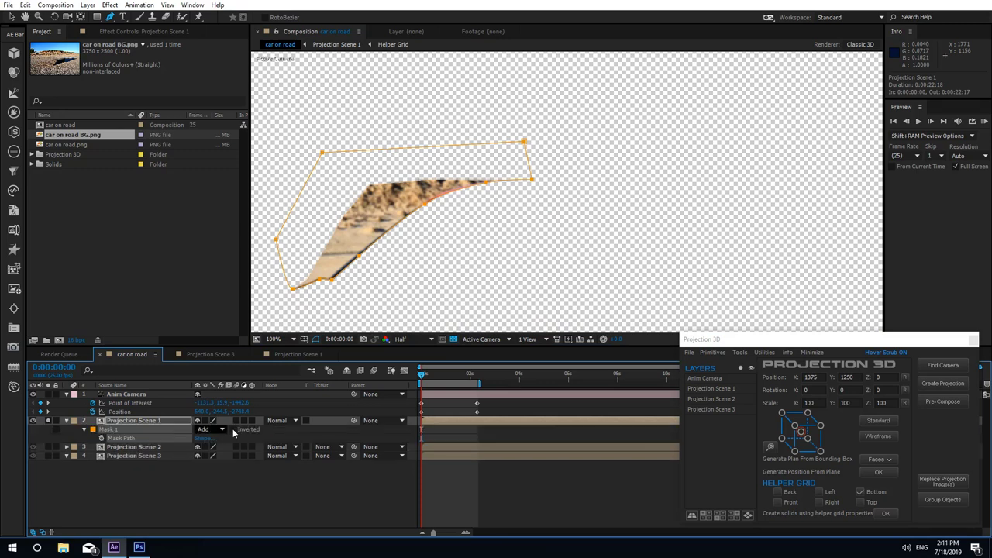
left_click(205, 429)
left_click(214, 439)
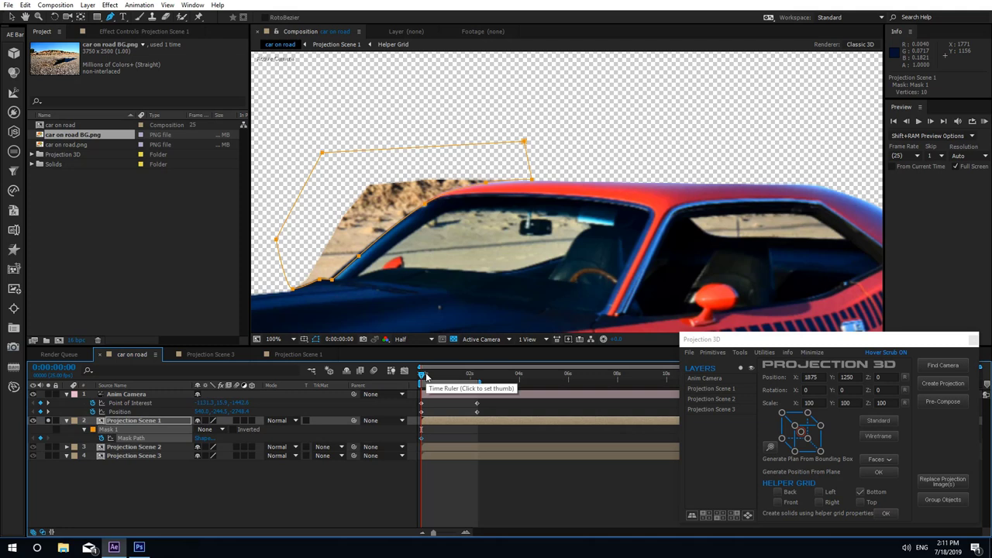
Keyframe the Mask Path at 0:00:00:16, moving the mask and its points to follow the windshield pillar and roof edge
key("equal")
key("equal")
key("space")
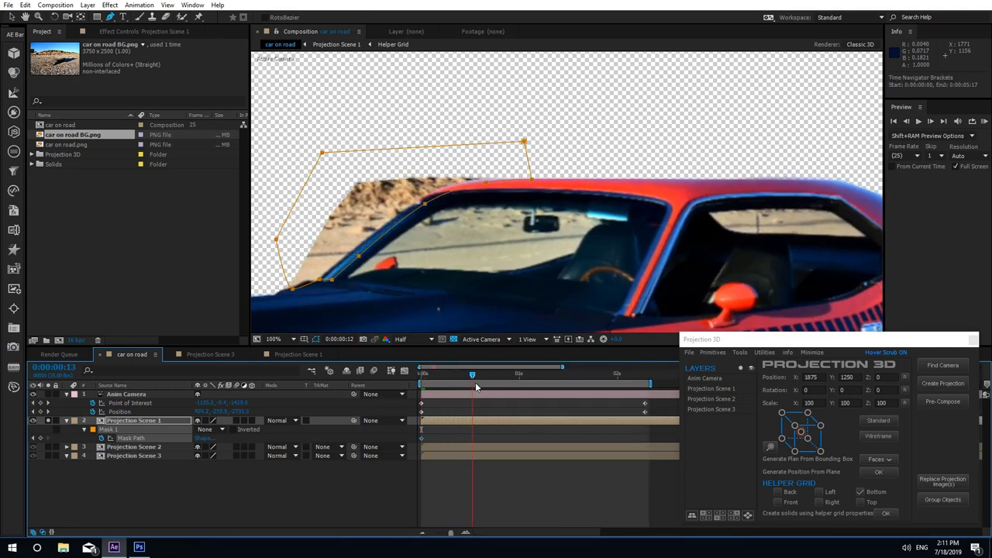
left_click_drag(425, 204, 405, 208)
key("v")
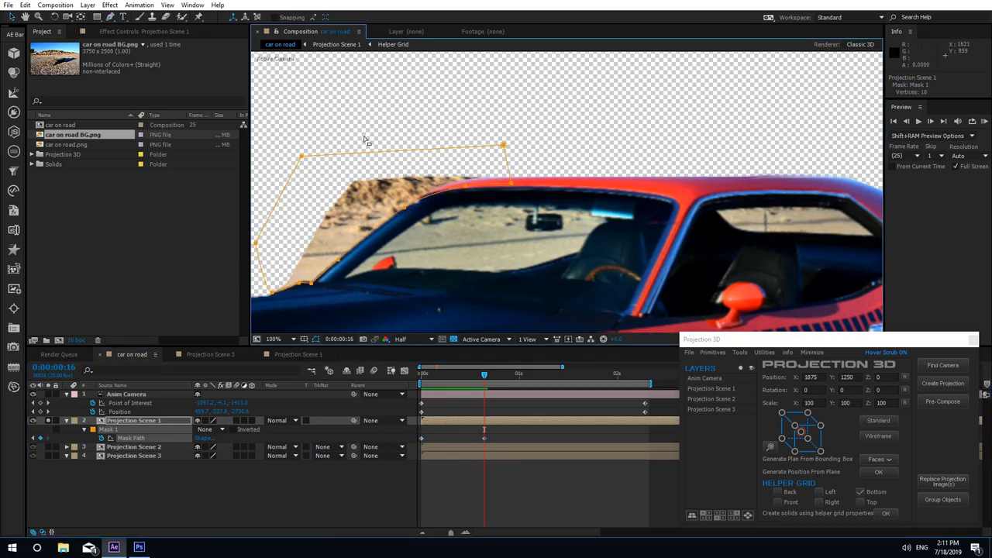
left_click_drag(509, 183, 516, 176)
left_click_drag(404, 207, 413, 202)
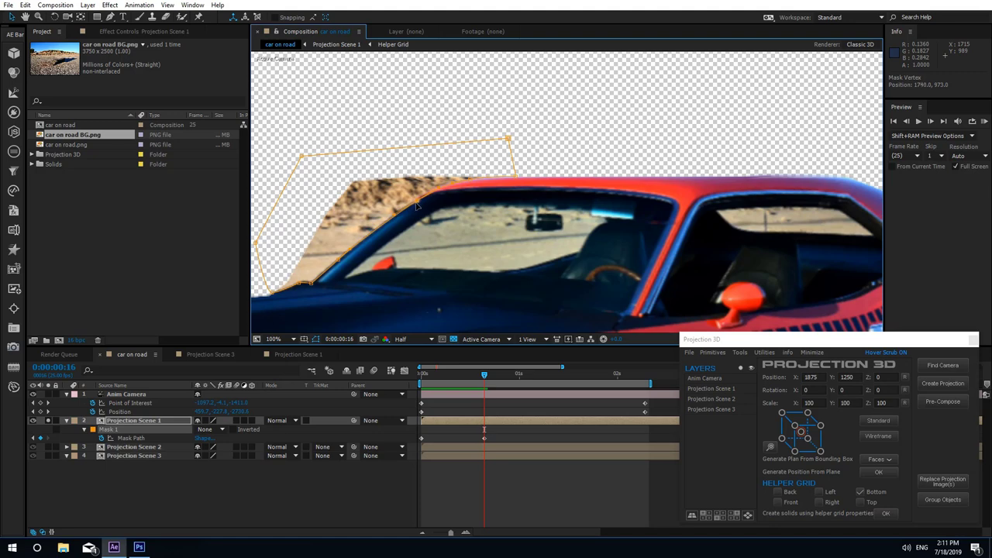
Keyframe the Mask Path at 0:00:01:07, realigning the mask with the pillar, roof edge and rear of the hood
left_click_drag(485, 377, 496, 397)
key("space")
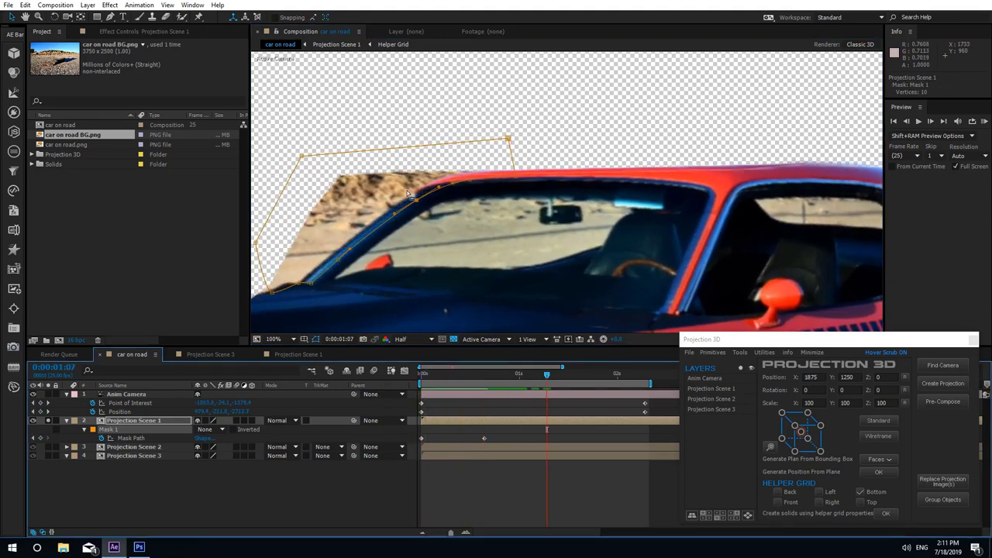
left_click(346, 140)
scroll(383, 147, "down", 1)
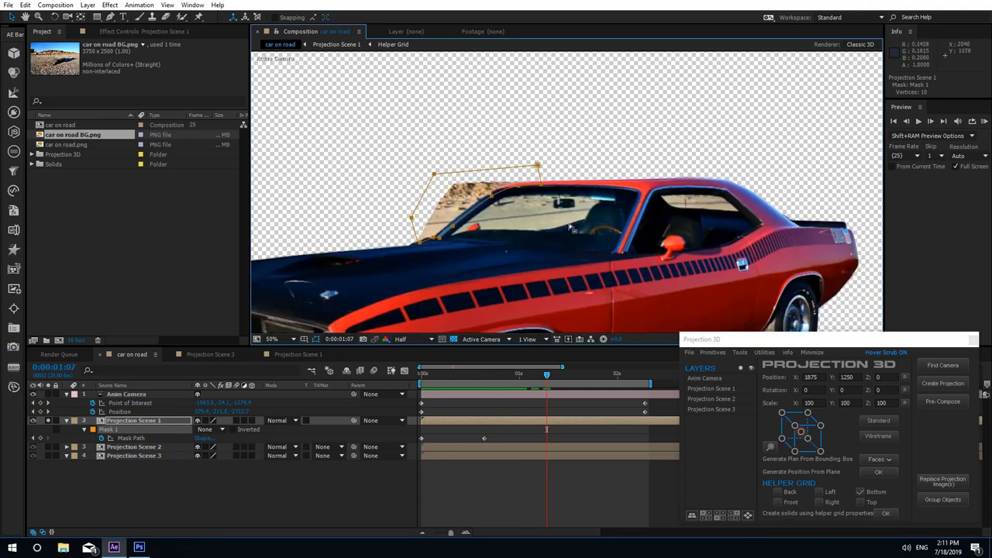
scroll(383, 147, "up", 1)
left_click_drag(312, 284, 302, 284)
left_click(409, 201)
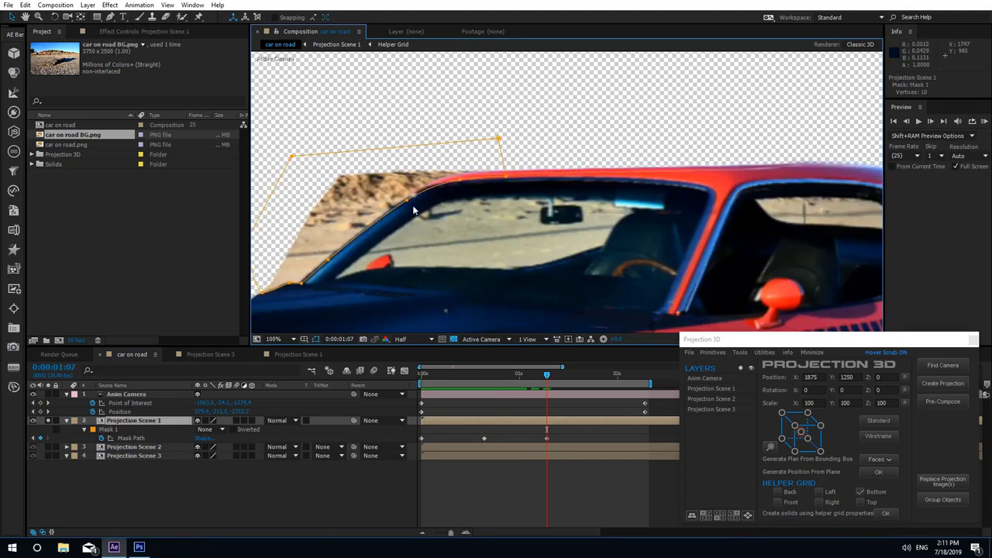
left_click_drag(505, 174, 516, 172)
left_click_drag(429, 252, 522, 234)
left_click(351, 277)
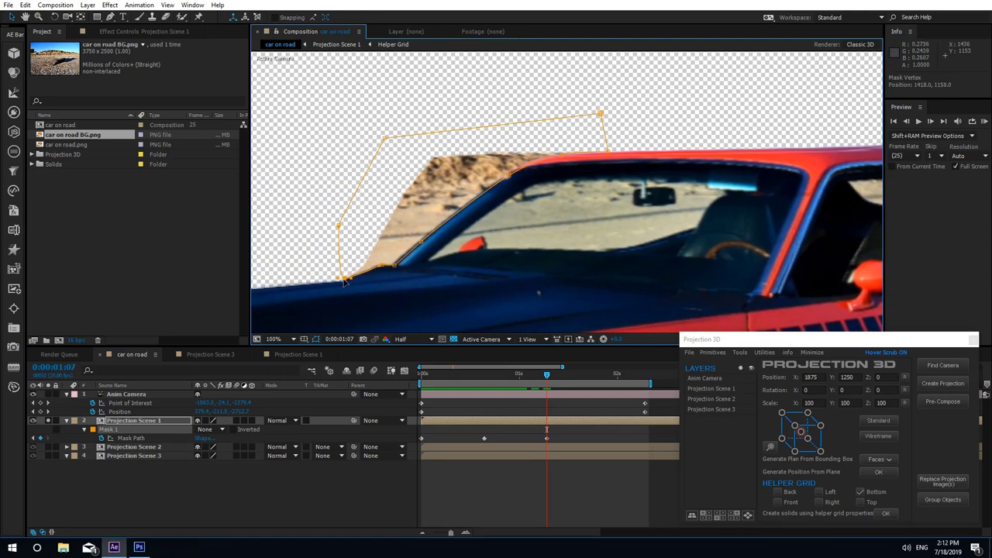
Keyframe the Mask Path at 0:00:01:20, shifting the mask and raising its roof points onto the car's outline
left_click_drag(546, 378, 612, 426)
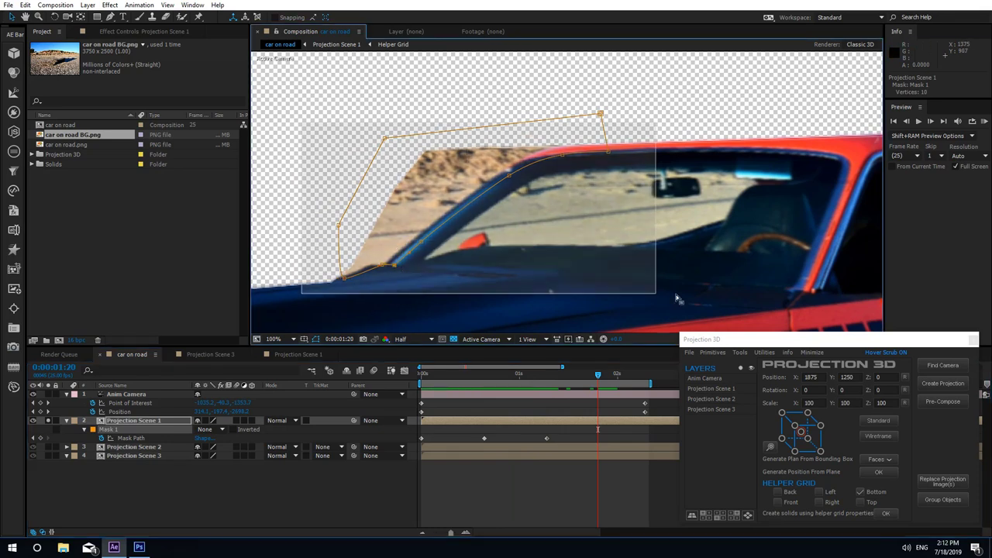
left_click(602, 152)
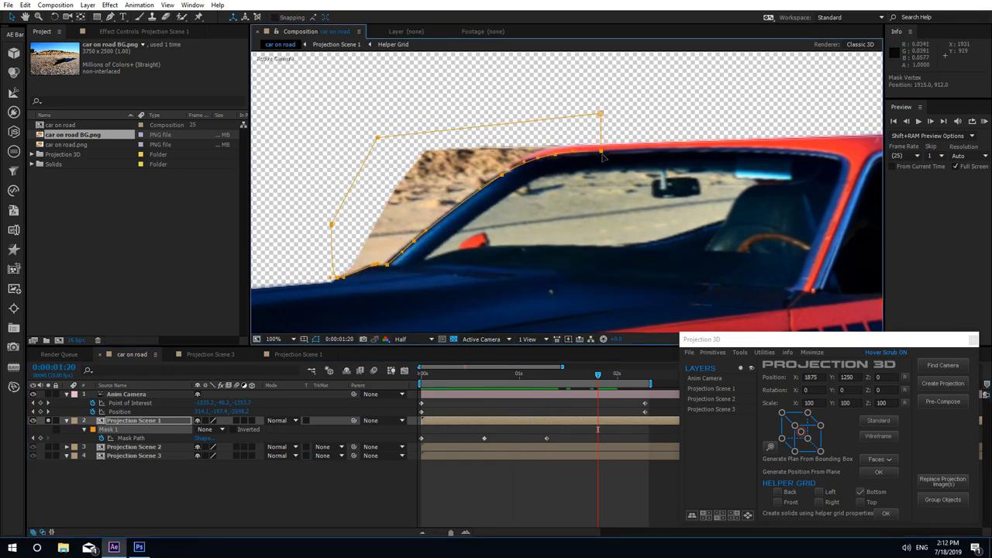
left_click_drag(602, 155, 599, 146)
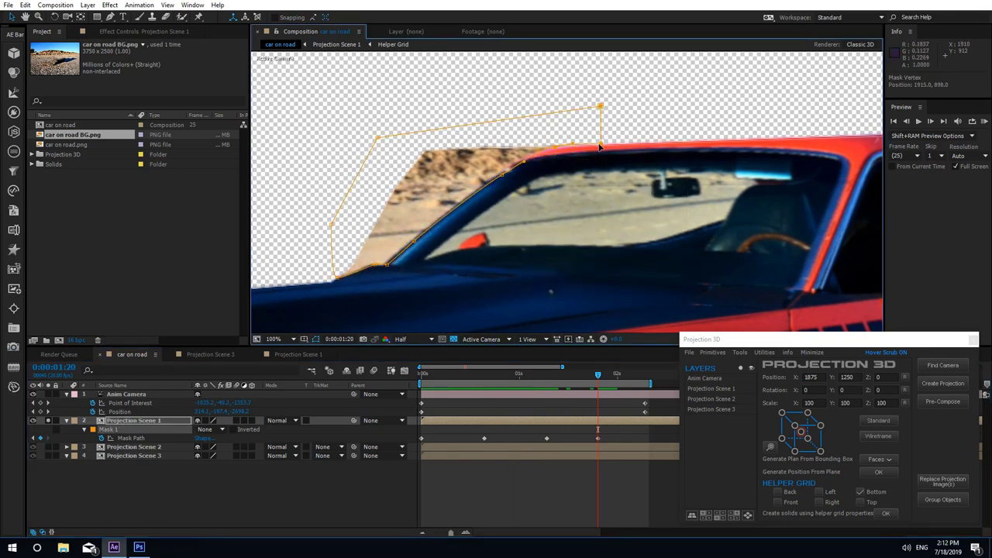
left_click(501, 177)
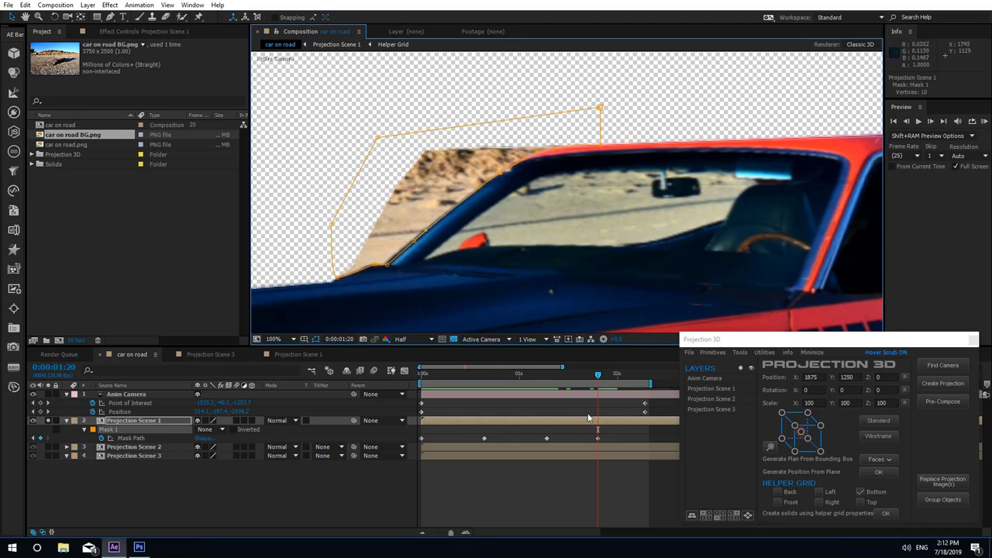
Keyframe the Mask Path at 0:00:02:07, shifting the whole mask and fitting its upper points to the roof edge
left_click(645, 379)
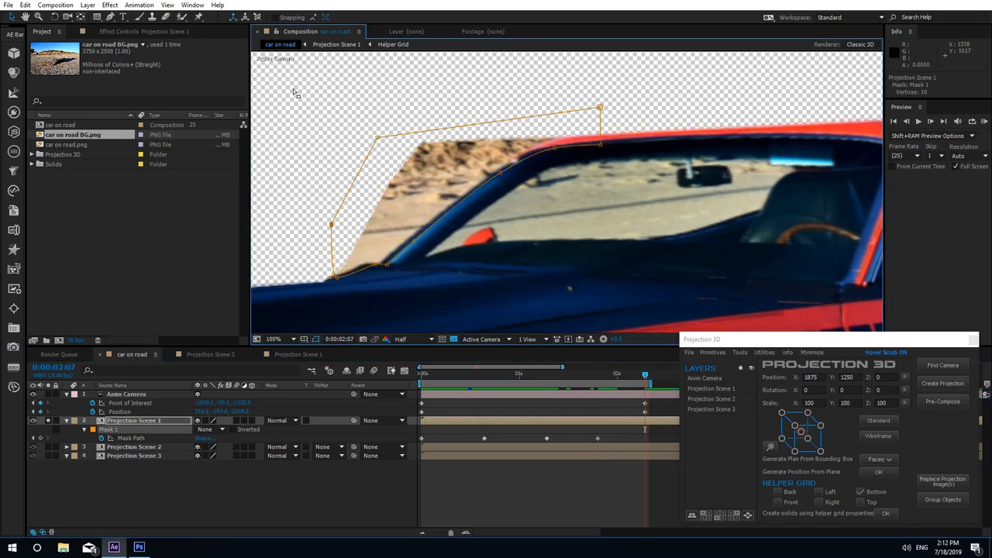
left_click_drag(296, 89, 635, 280)
left_click_drag(551, 158, 541, 159)
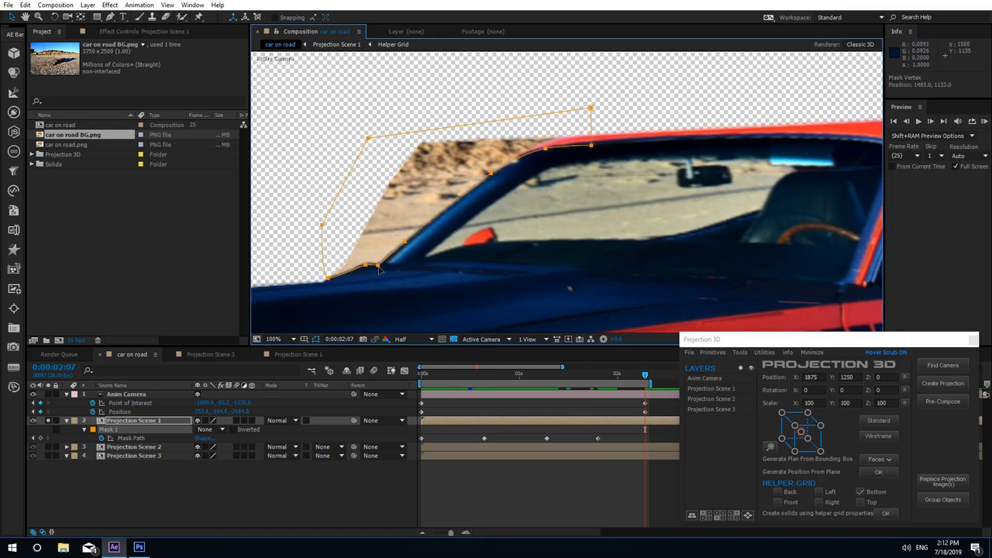
left_click_drag(501, 86, 594, 135)
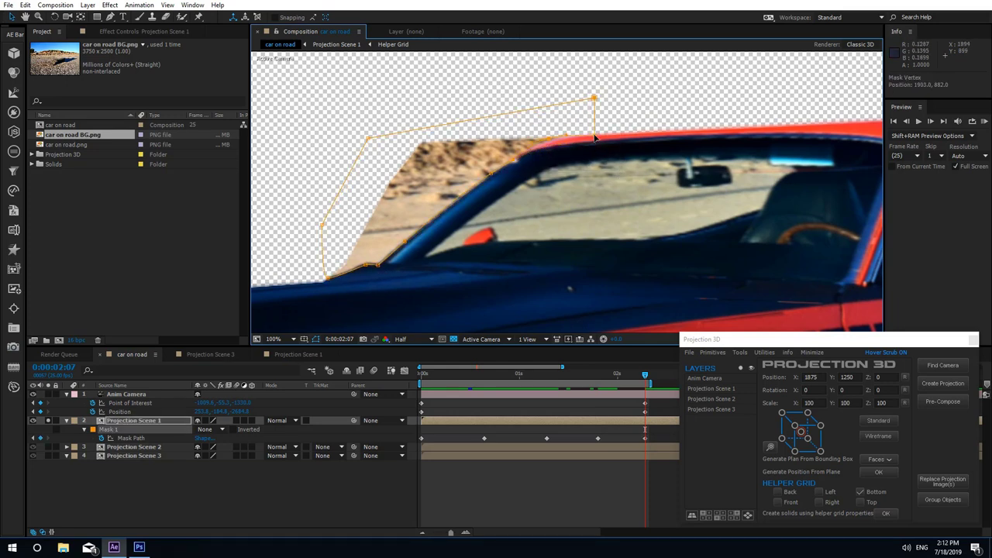
left_click(560, 140)
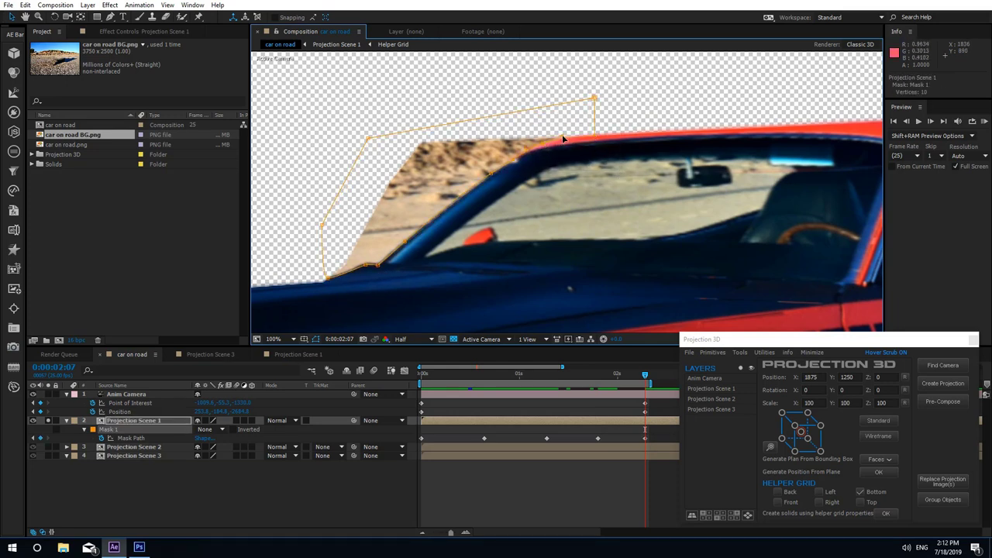
Set Mask 1's mode to Subtract to cut the leftover background out of Projection Scene 1
left_click(211, 429)
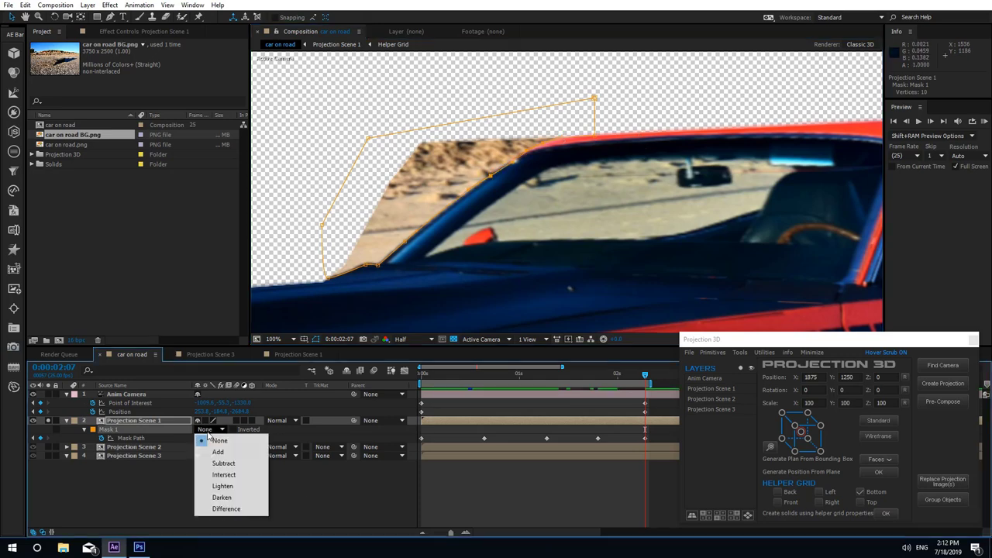
left_click(221, 450)
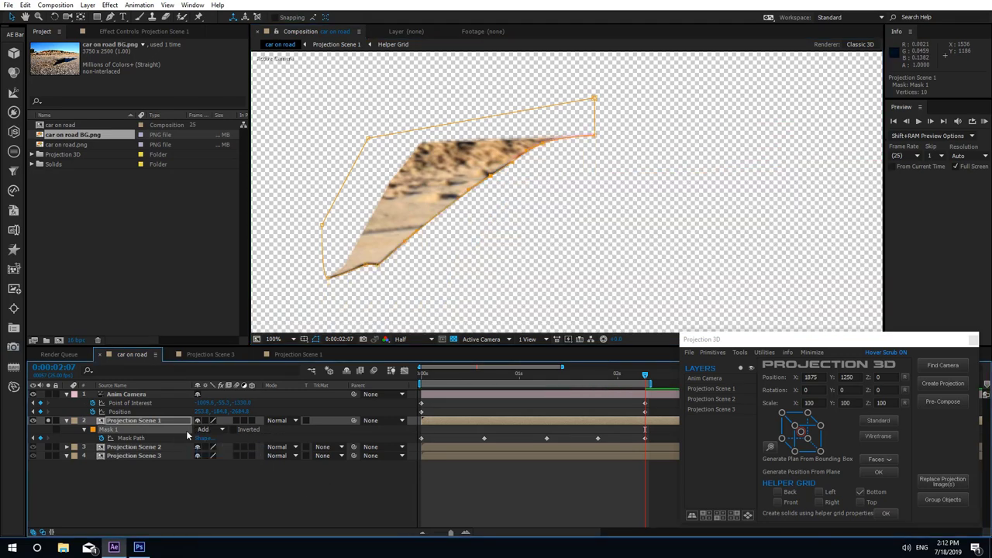
left_click(212, 428)
left_click(224, 464)
left_click(225, 477)
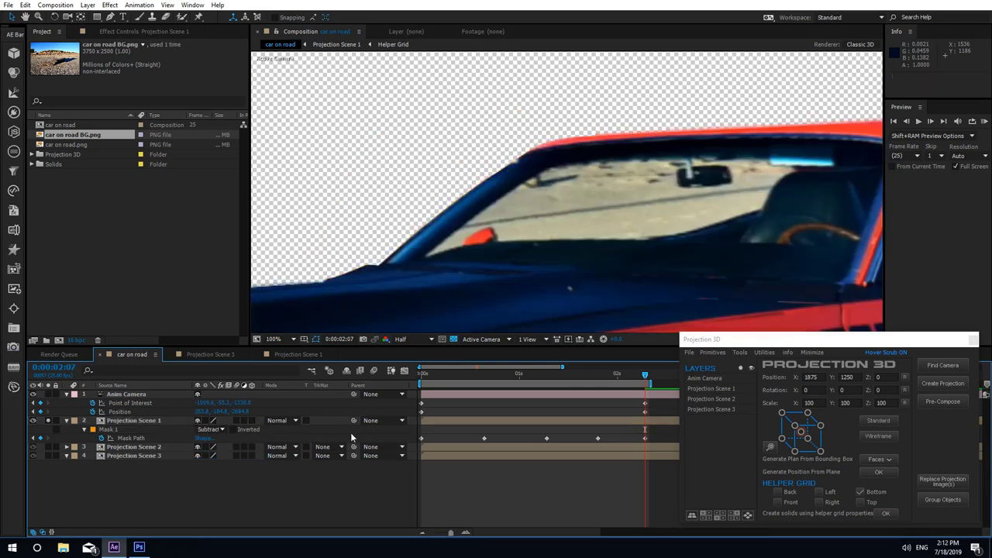
Set Mask 1's feather on Projection Scene 1 to 3 pixels
left_click(123, 420)
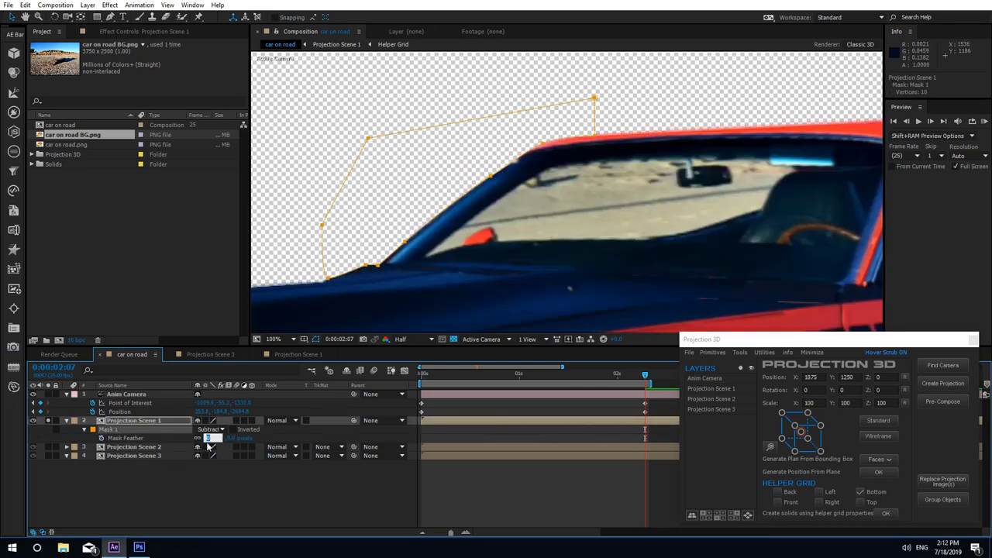
left_click(238, 479)
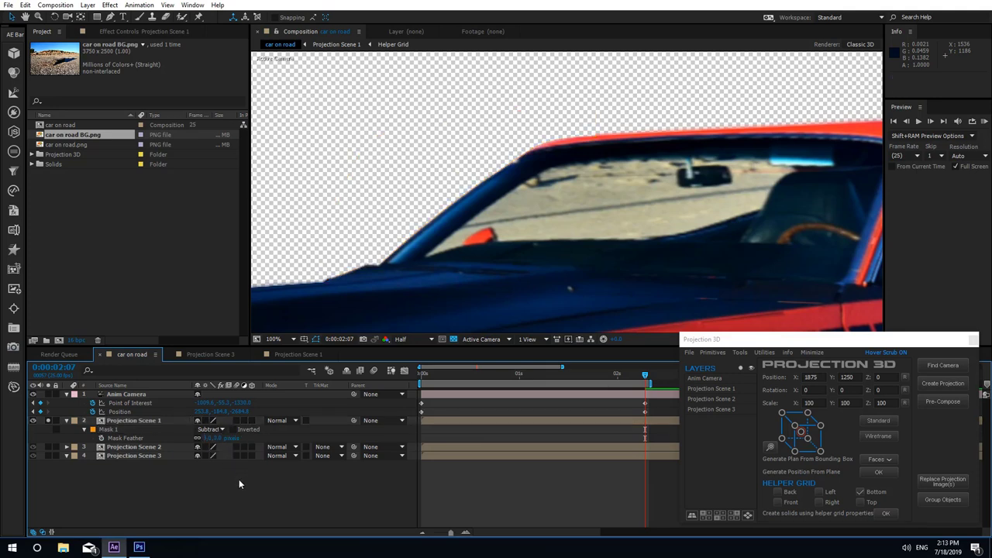
Draw a closed five-point mask on Projection Scene 1 at 0:00:00:00 around the leftover road beside the car's front bumper
left_click_drag(427, 384, 416, 405)
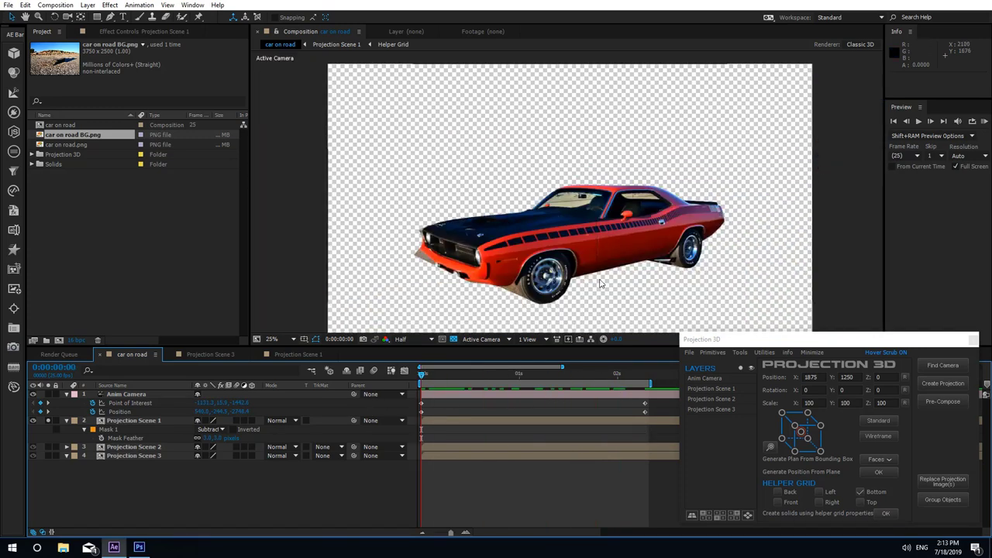
left_click_drag(600, 284, 558, 233)
scroll(573, 233, "up", 2)
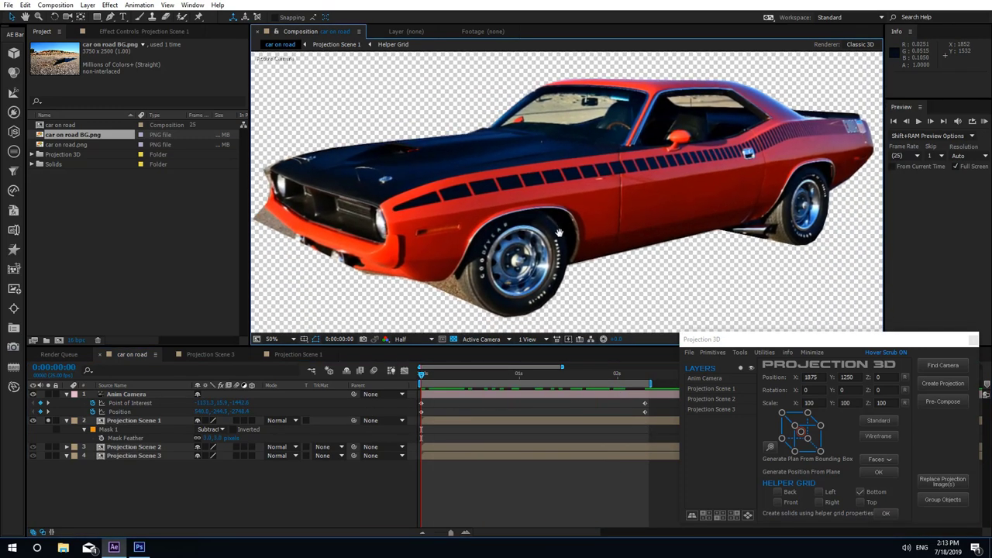
left_click_drag(647, 378, 395, 381)
scroll(383, 226, "up", 1)
left_click_drag(383, 226, 600, 240)
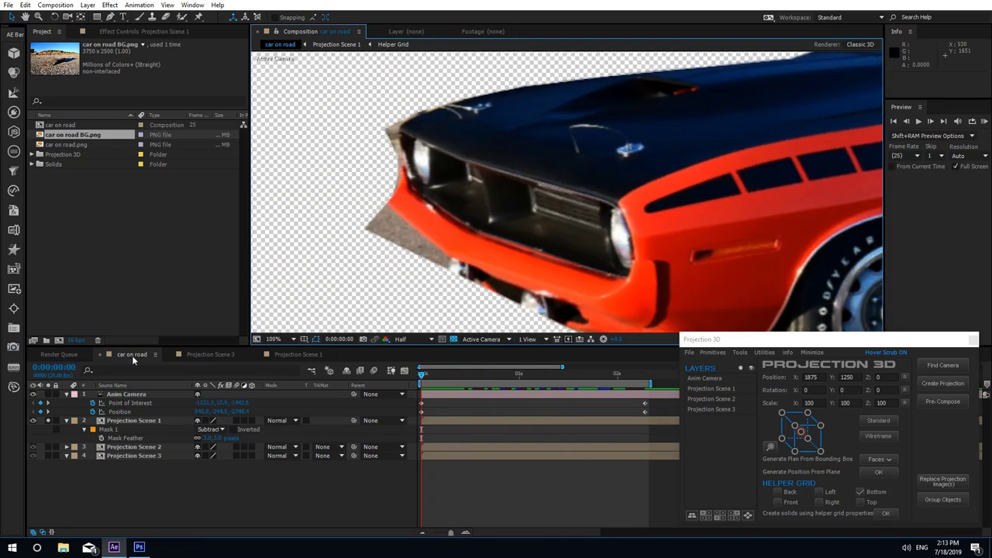
left_click(131, 420)
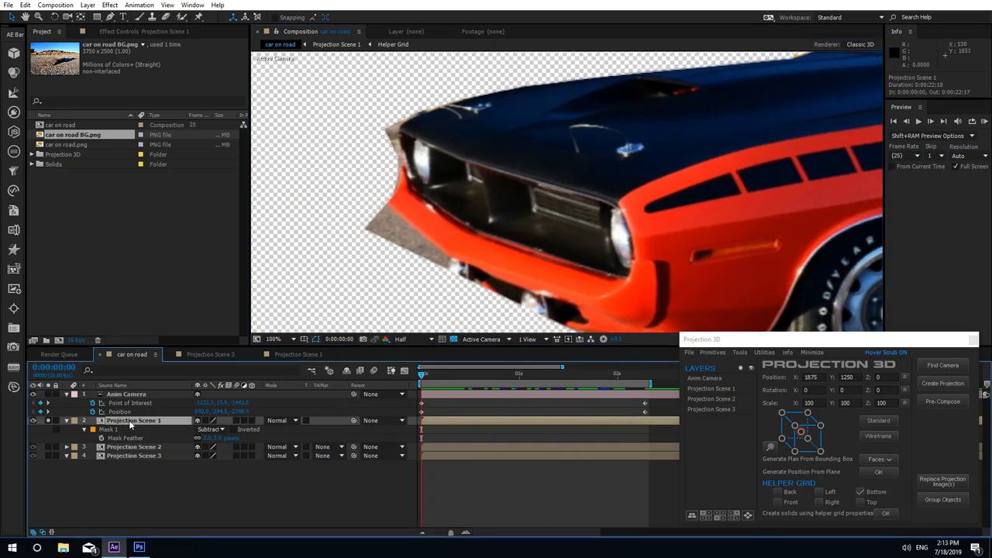
left_click(110, 16)
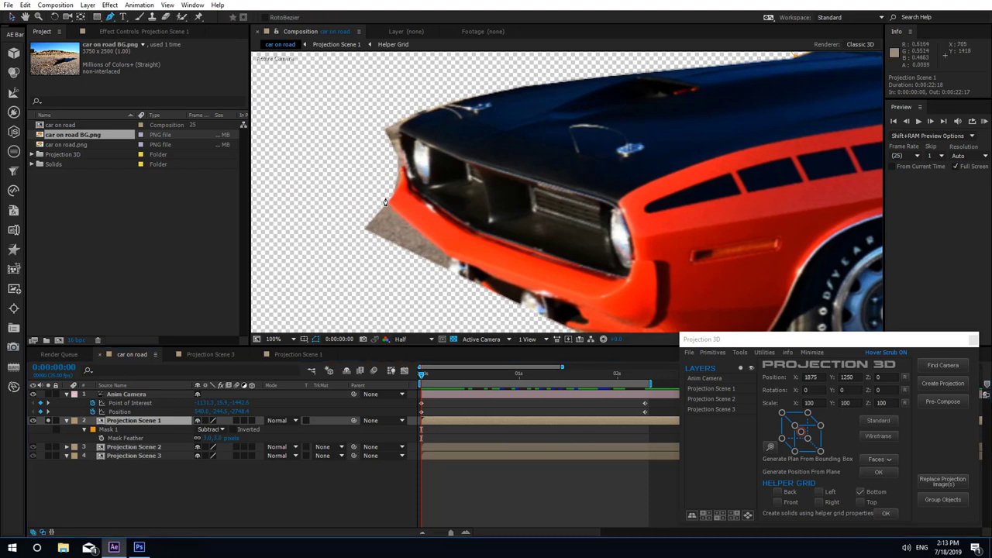
left_click(385, 199)
left_click(450, 259)
left_click(447, 276)
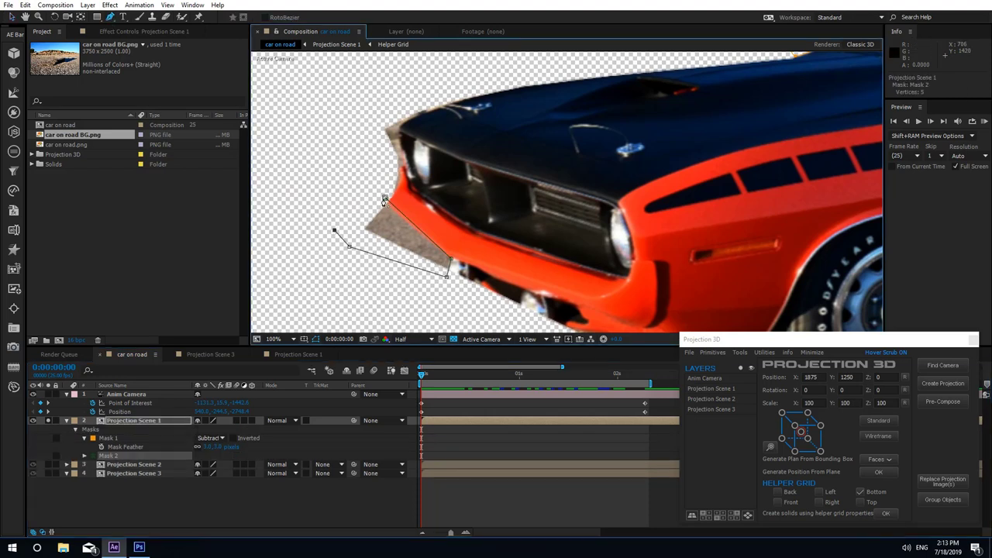
left_click(385, 199)
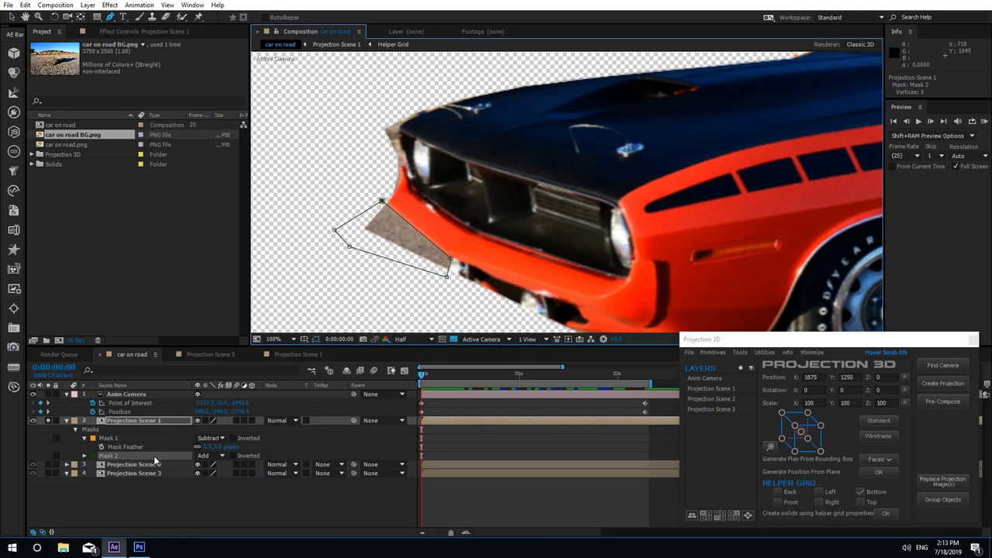
Start Mask Path keyframing for Mask 2 at 0:00:00:00 and set its mode to None
key("m")
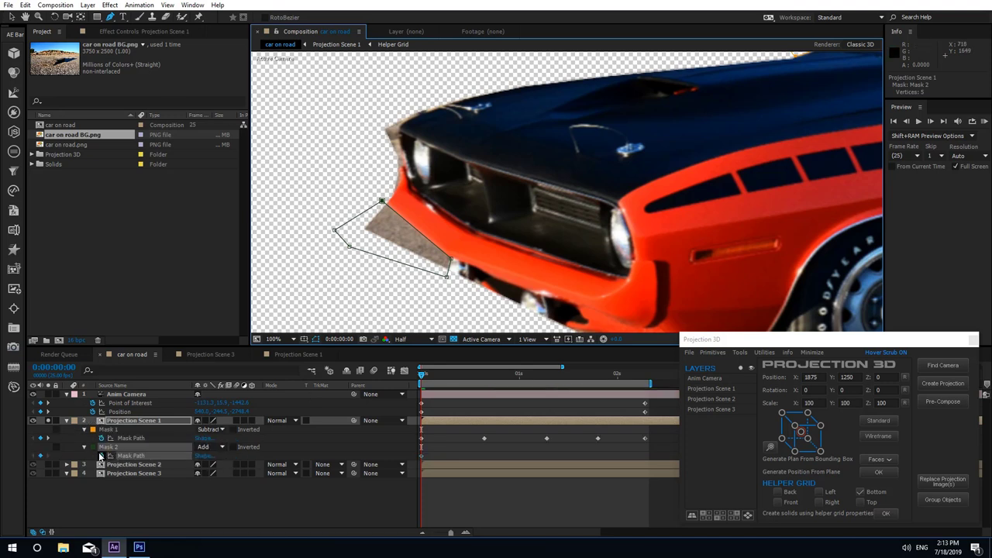
key("n")
Keyframe Mask 2's path at 0:00:01:01, moving and enlarging the mask to cover the leftover road along the bumper edge
left_click_drag(425, 377, 524, 393)
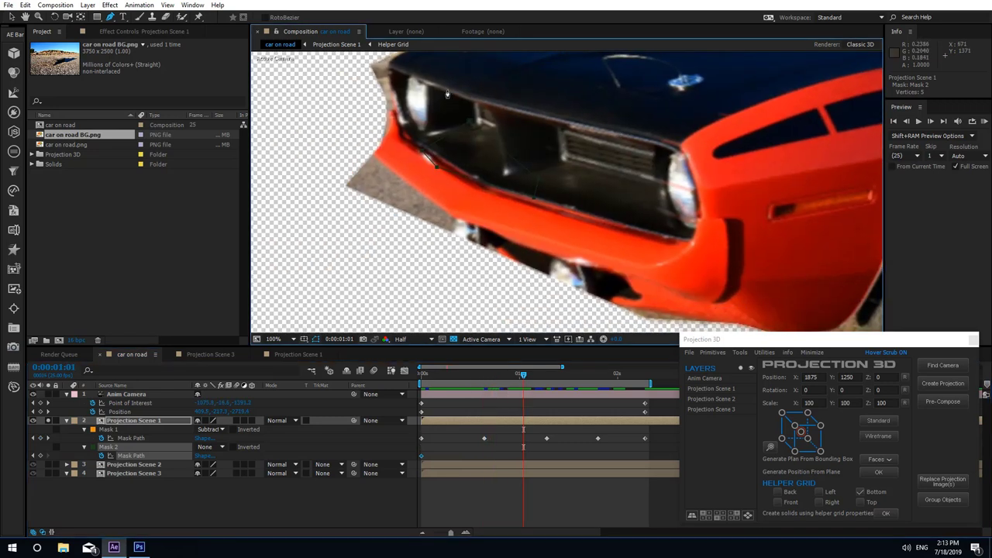
key("v")
double_click(469, 120)
left_click_drag(480, 166, 395, 203)
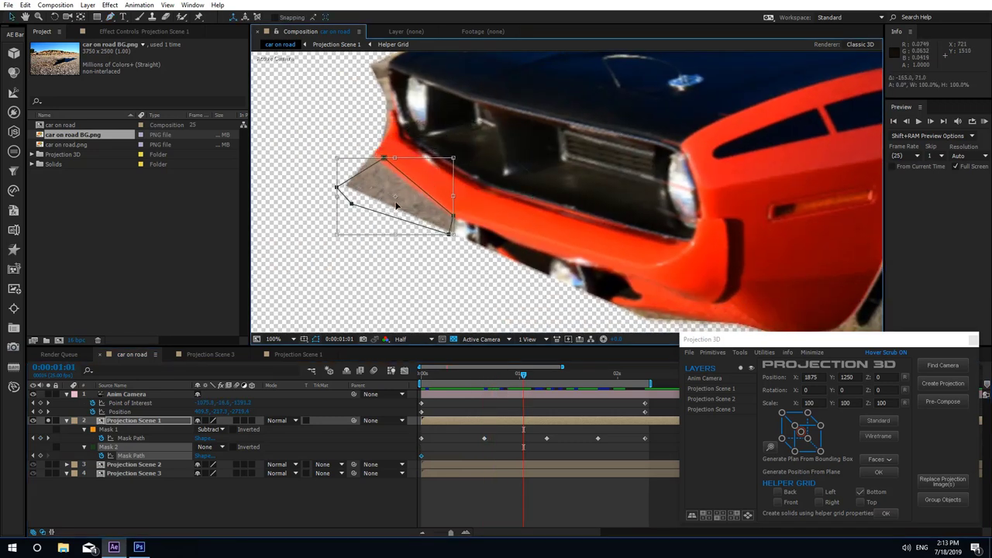
left_click_drag(336, 158, 302, 153)
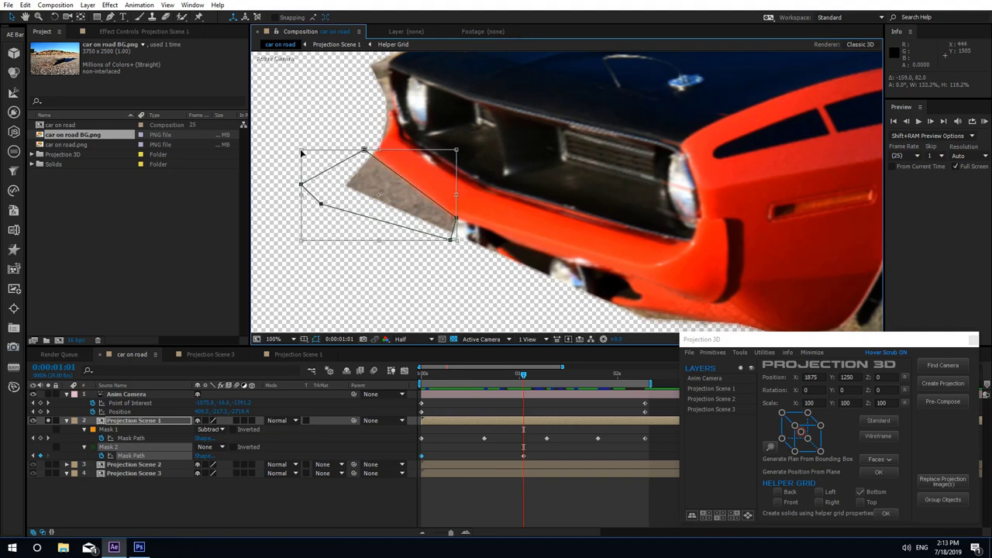
key("Return")
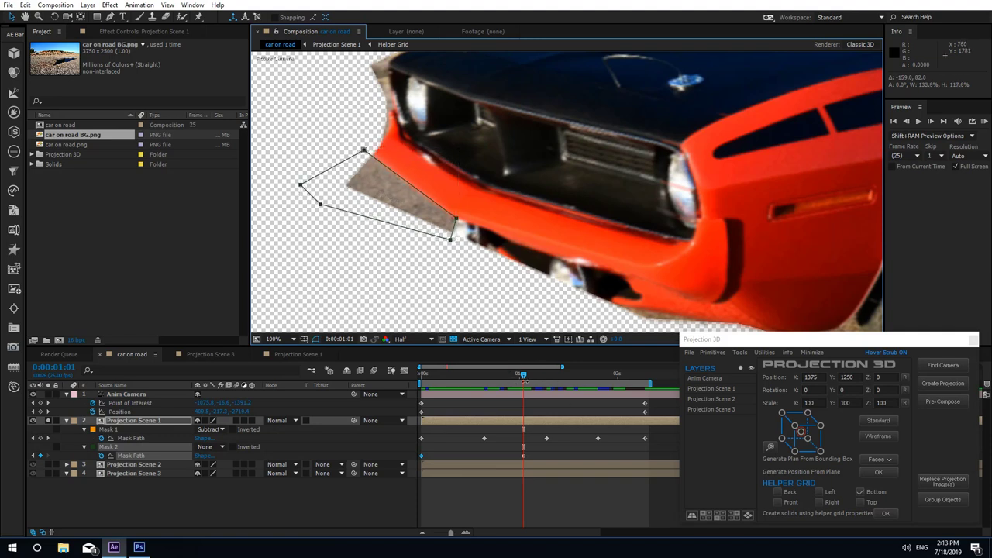
Keyframe Mask 2's path at 0:00:01:14, shifting the whole mask back over the leftover road beside the bumper
left_click_drag(524, 377, 575, 420)
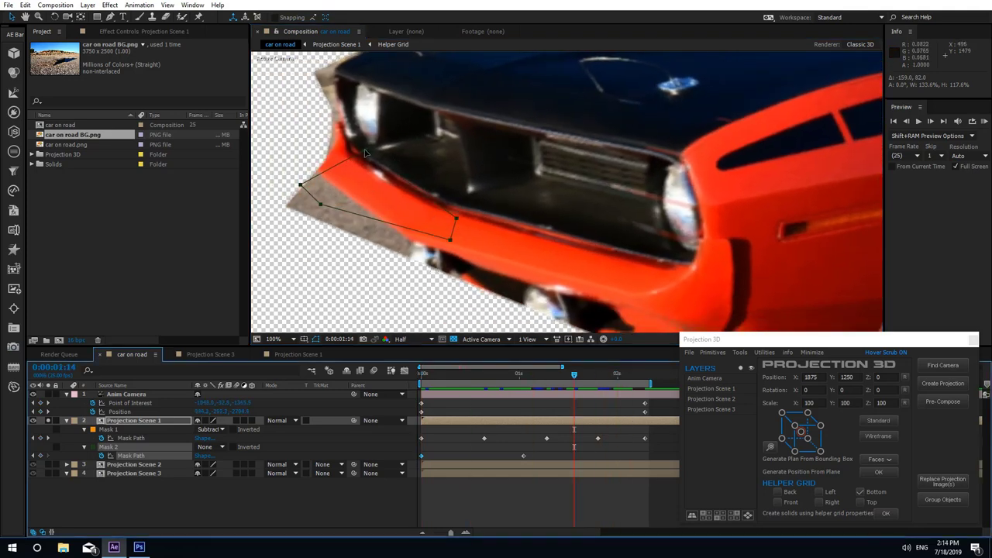
left_click_drag(365, 151, 303, 165)
left_click(321, 177)
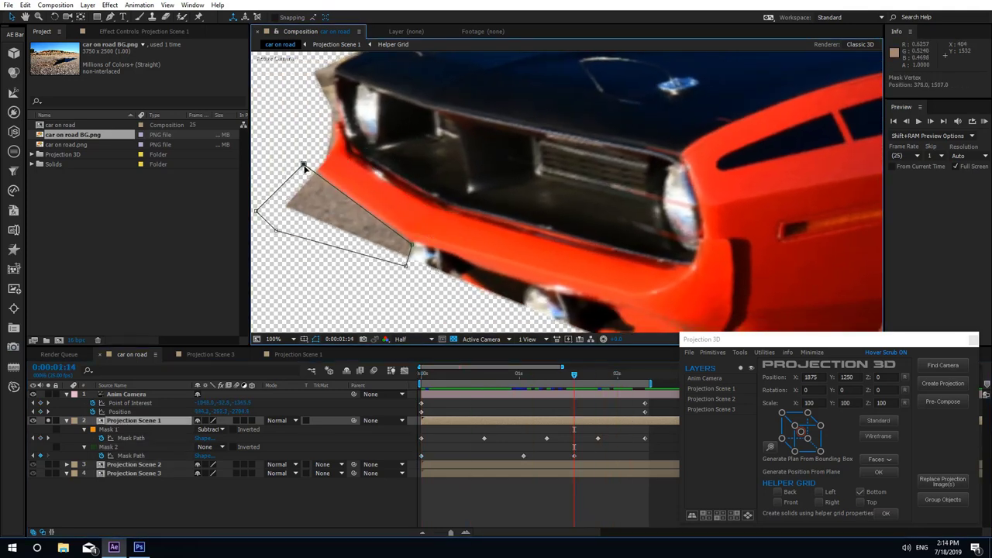
Keyframe Mask 2's path at 0:00:02:07, moving and widening the mask and refining its points around the leftover road
left_click_drag(613, 377, 645, 375)
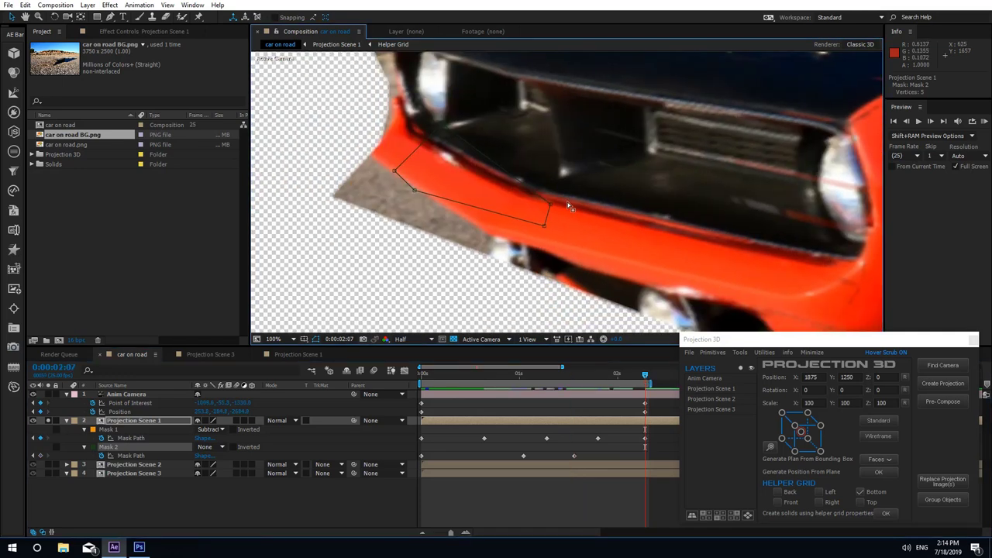
double_click(551, 204)
left_click_drag(498, 197, 440, 232)
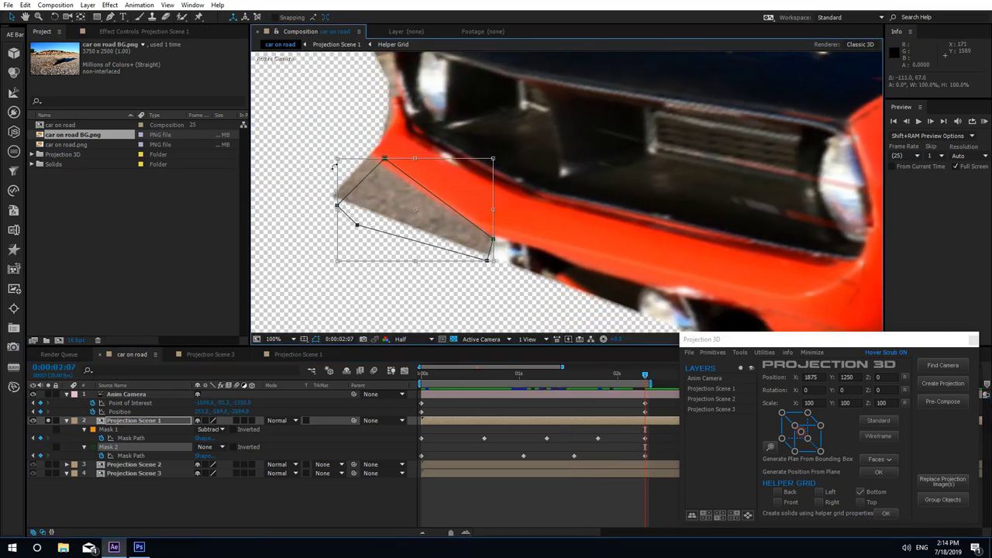
mouse_move(337, 208)
left_mouse_down()
mouse_move(310, 206)
mouse_move(319, 202)
left_mouse_up()
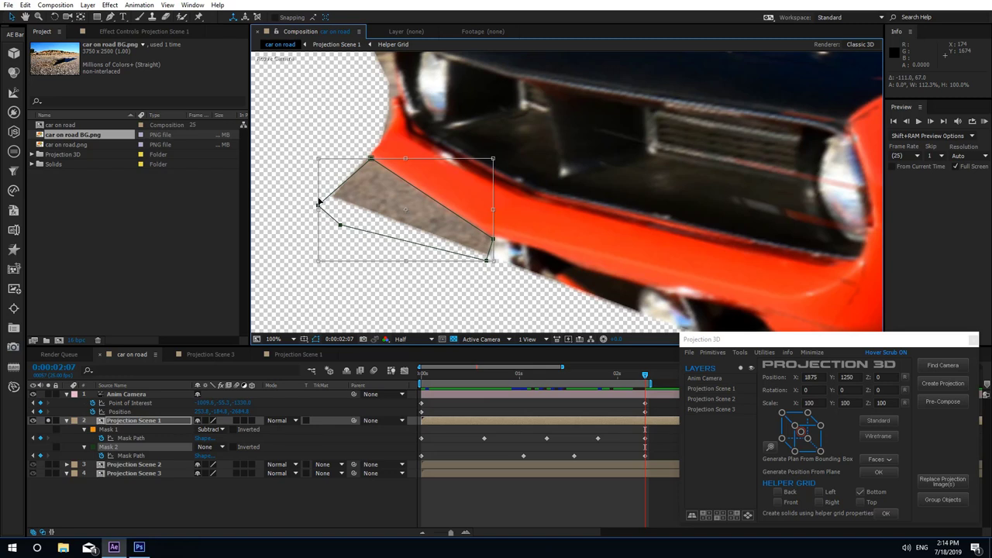
key("Return")
left_click_drag(370, 159, 355, 149)
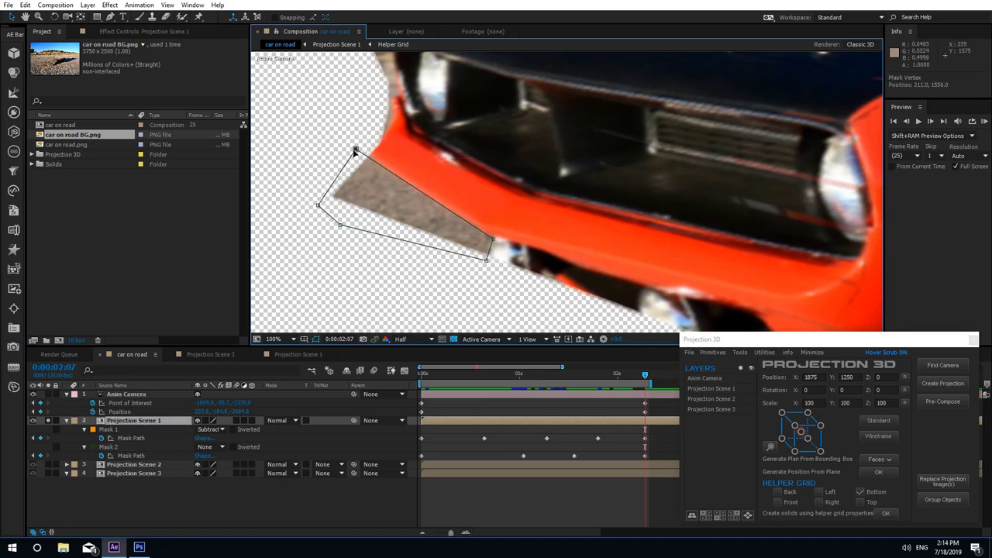
left_click_drag(487, 260, 487, 265)
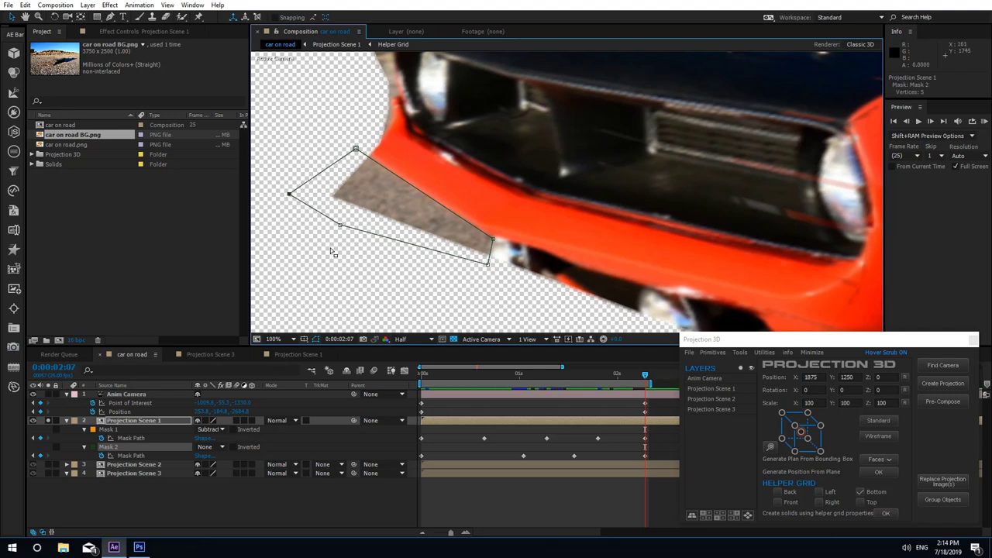
Set Mask 2's mode to Subtract and its feather to 2 pixels
key("comma")
key("comma")
left_click_drag(613, 258, 532, 257)
left_click(210, 447)
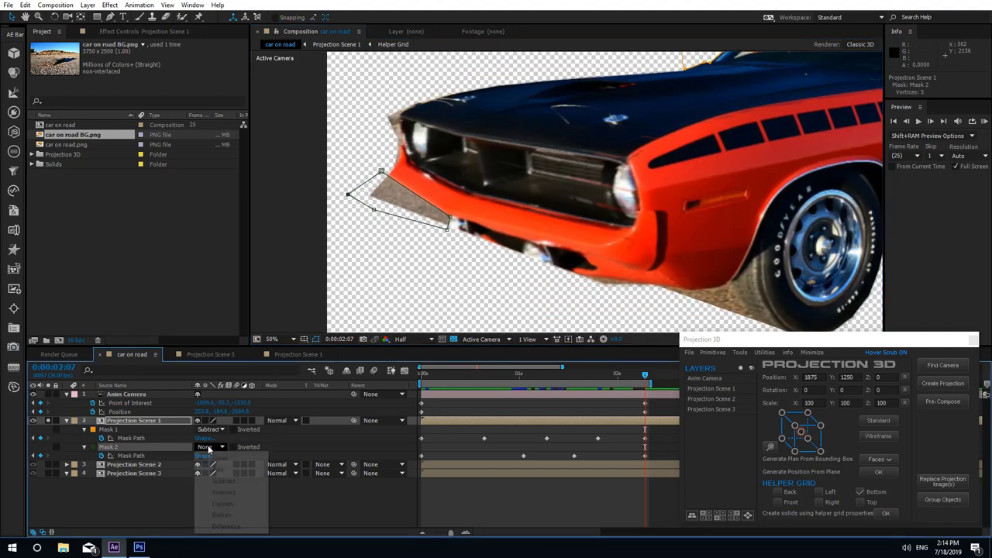
left_click(225, 481)
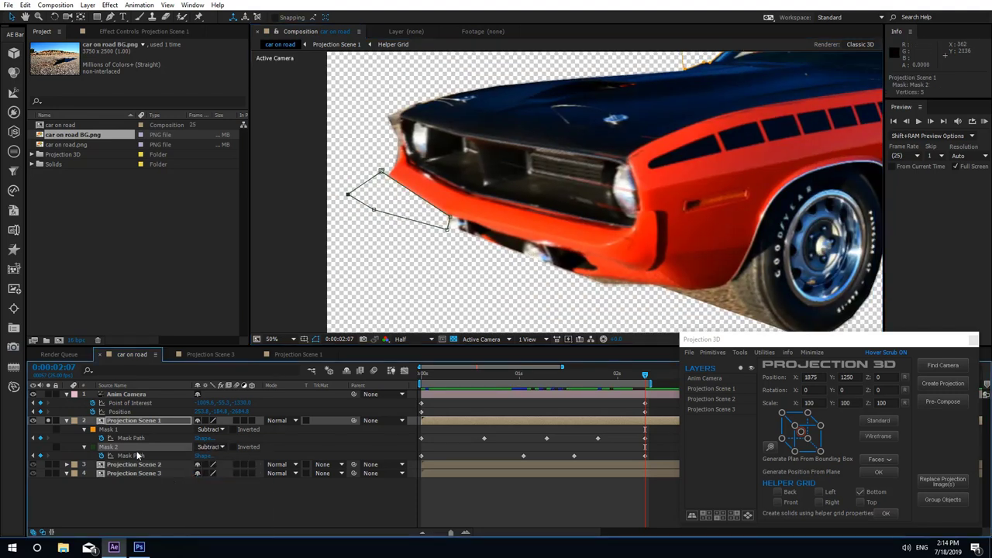
key("f")
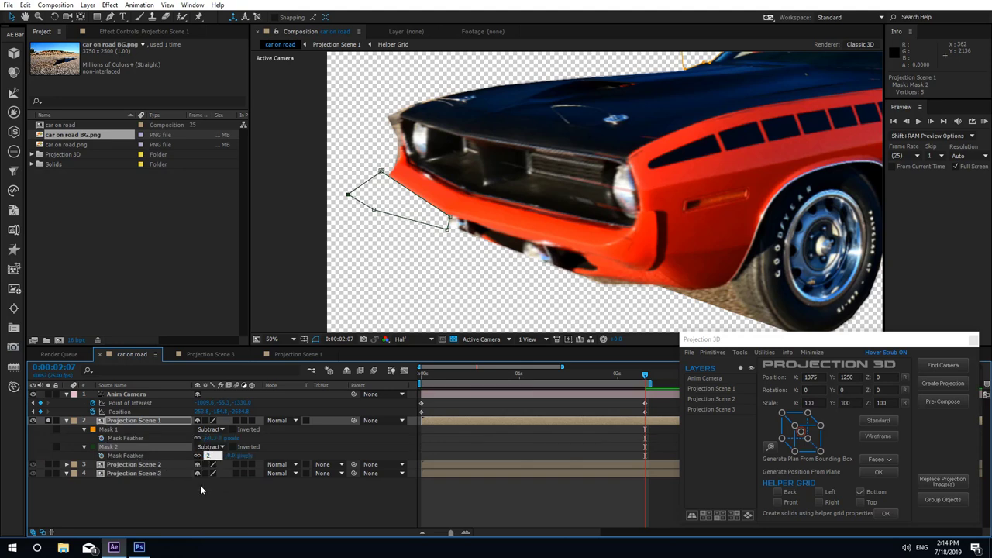
left_click(200, 486)
Scrub through the camera move and examine the car's front edges for remaining background
scroll(534, 244, "down", 2)
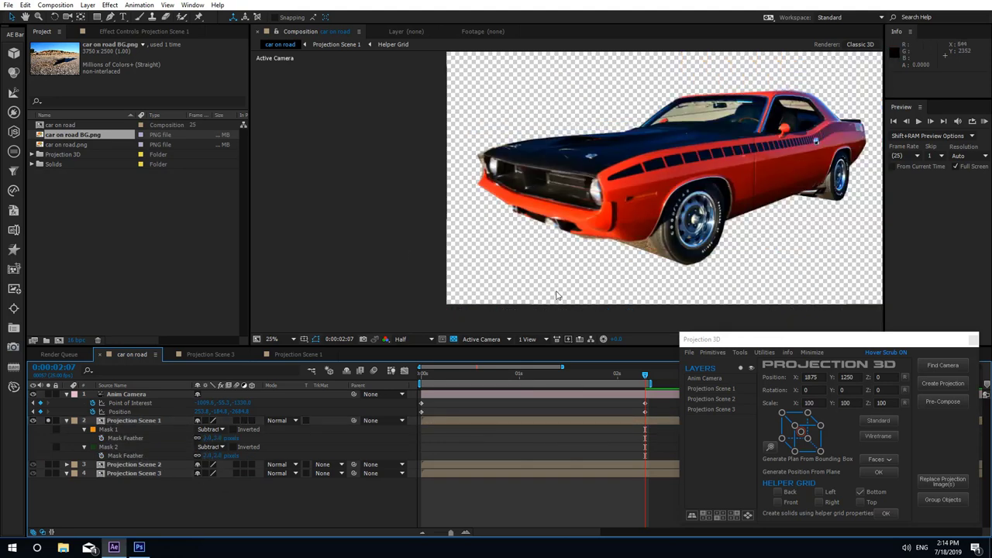
left_click_drag(619, 379, 603, 422)
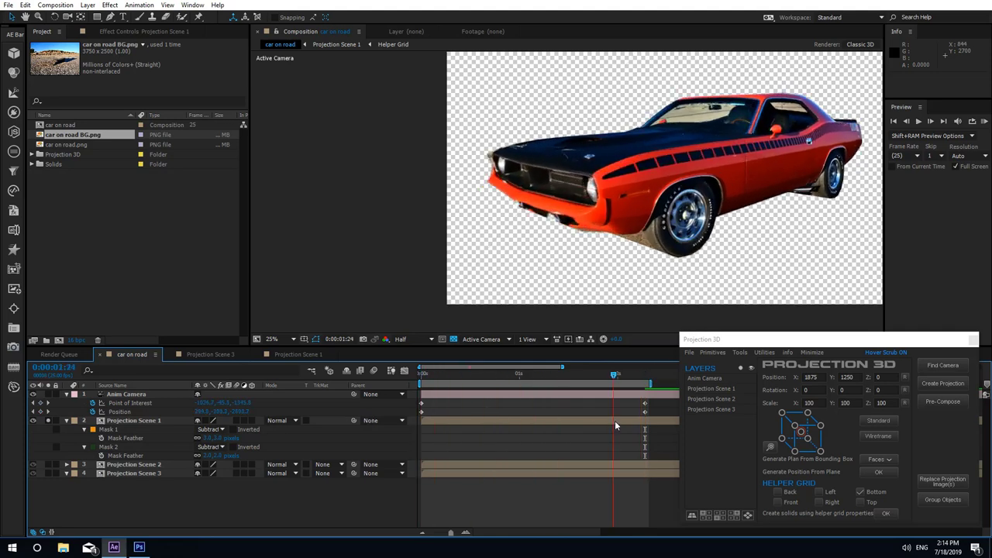
left_click_drag(440, 428, 397, 431)
scroll(605, 184, "up", 2)
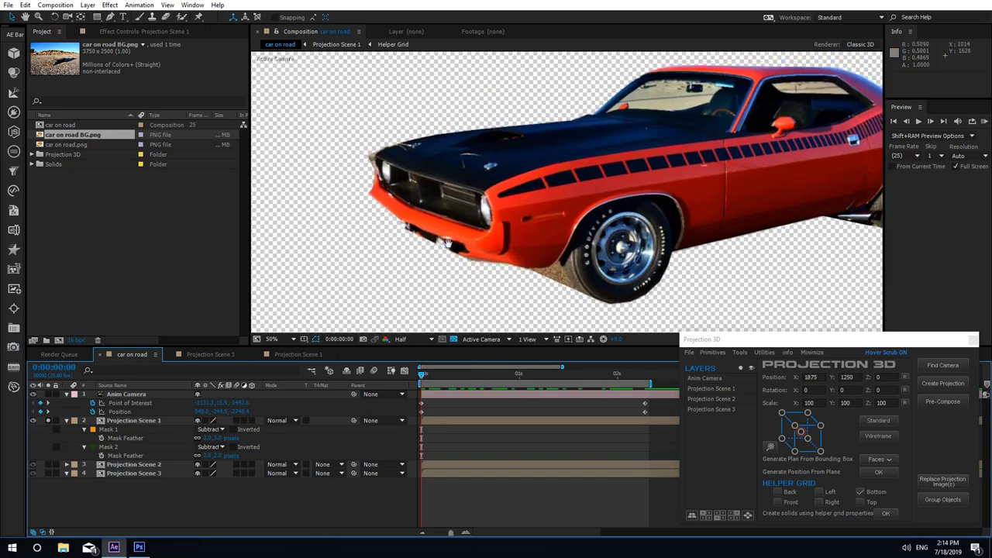
left_click(644, 376)
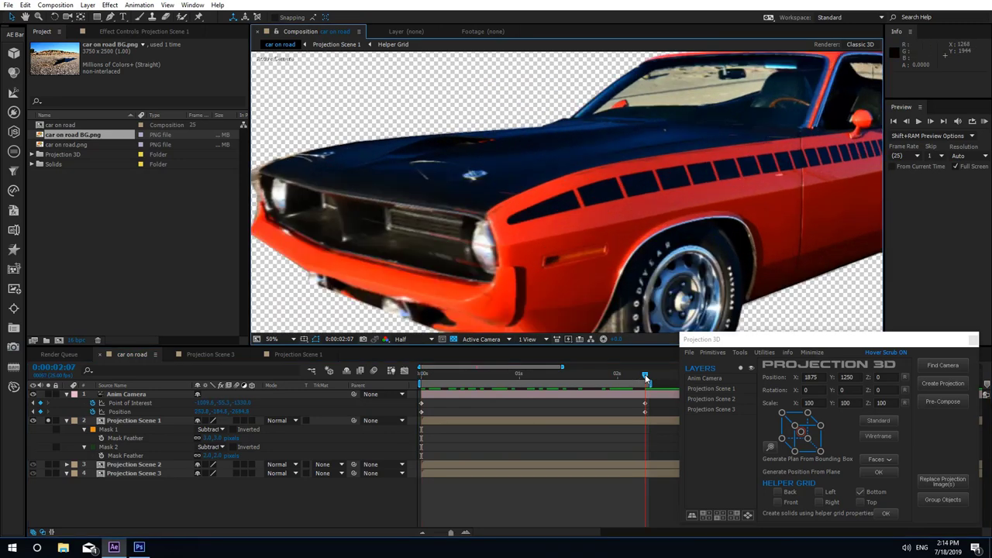
left_click_drag(571, 239, 667, 226)
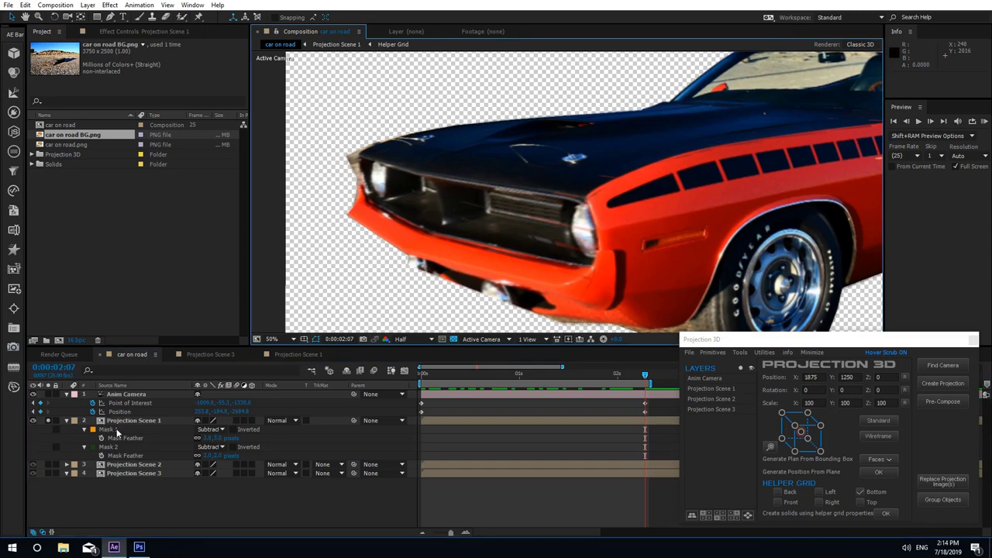
Draw a closed ten-point mask on Projection Scene 1 at 0:00:02:07 around the leftover background beside the hood corner and headlight
left_click(123, 422)
left_click(110, 17)
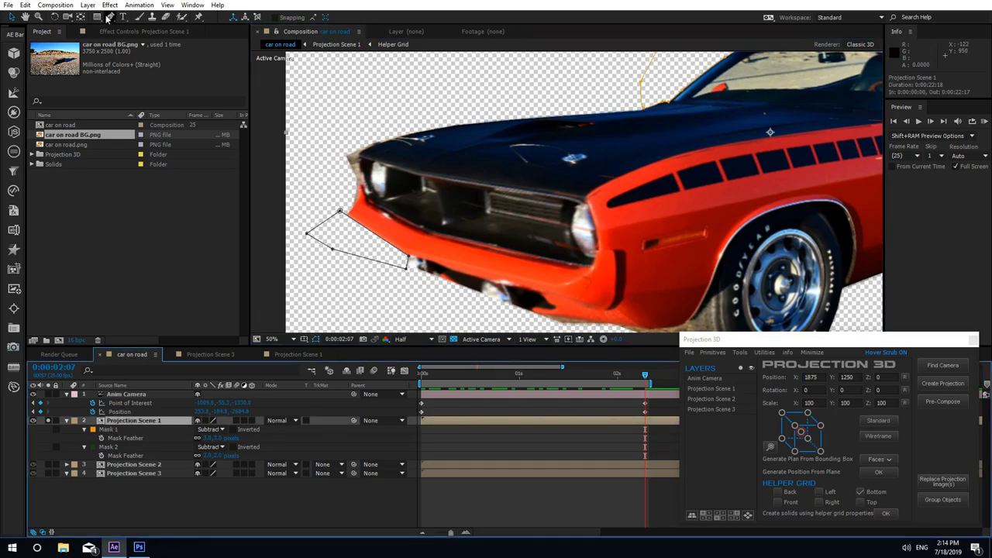
scroll(352, 155, "up", 6)
scroll(514, 163, "down", 2)
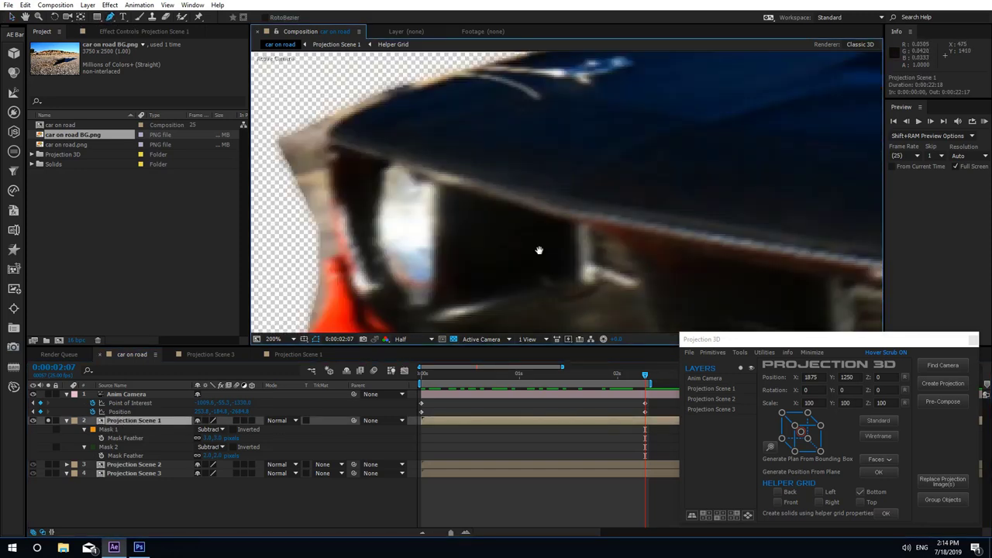
left_click(469, 202)
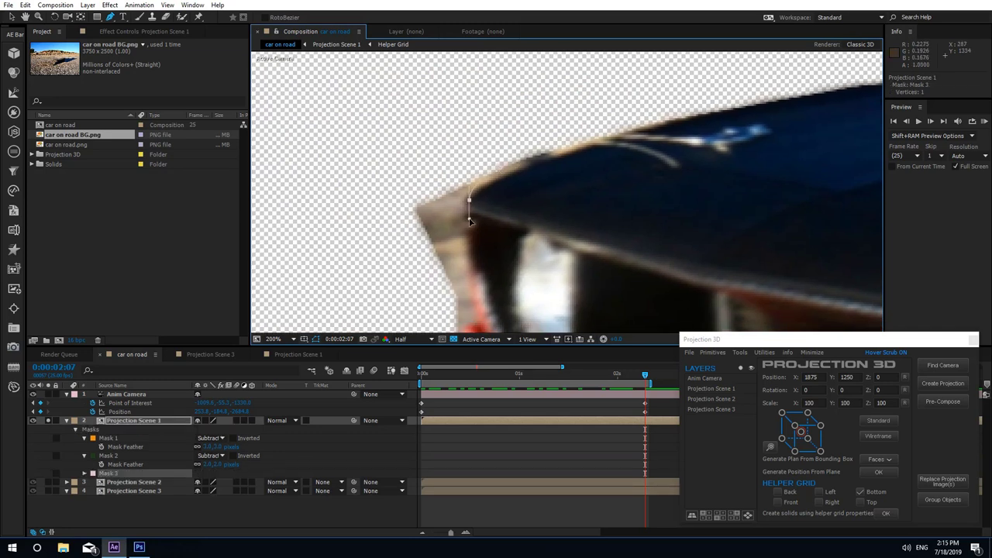
left_click_drag(470, 276, 452, 169)
left_click(457, 206)
left_click(440, 216)
left_click_drag(444, 259, 441, 264)
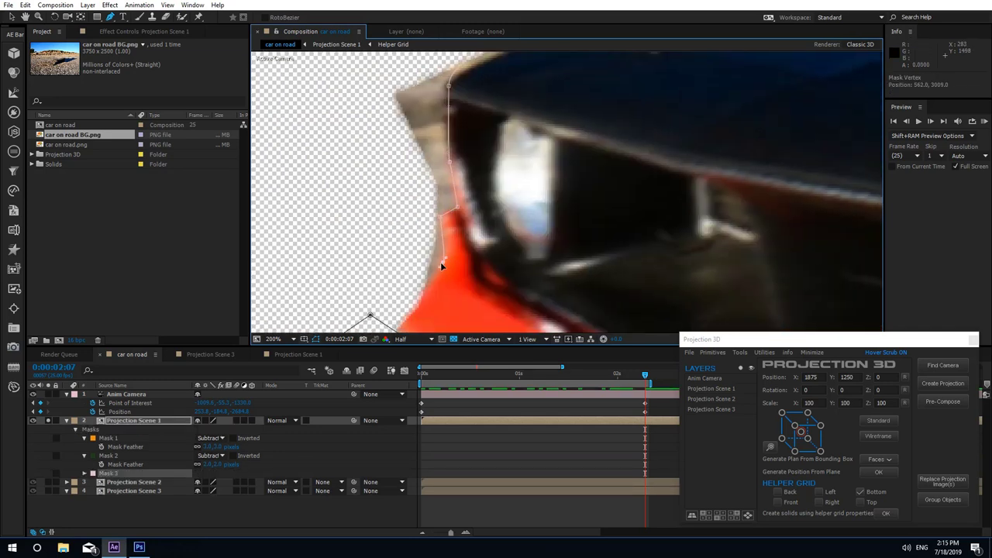
left_click(437, 271)
left_click_drag(426, 141, 398, 221)
left_click(420, 102)
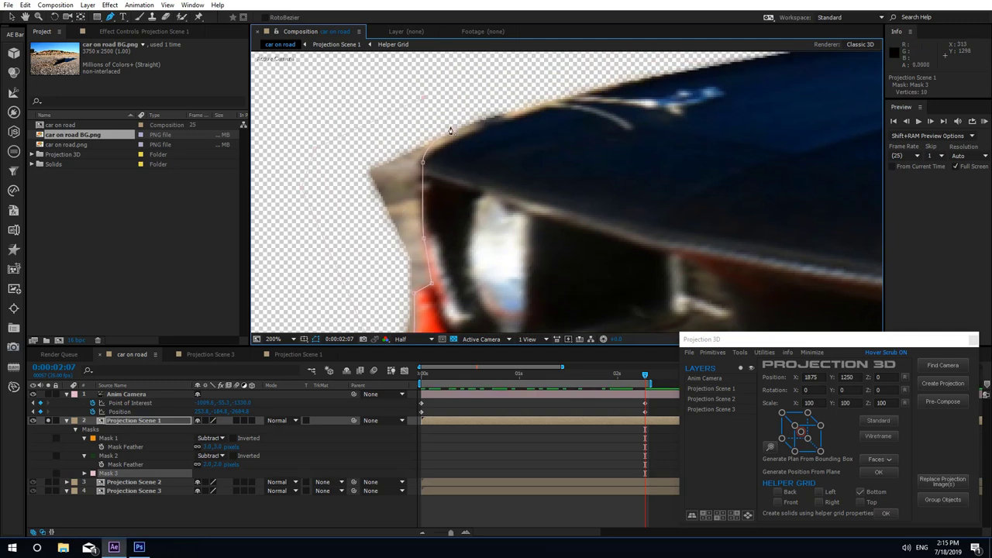
left_click(421, 166)
scroll(446, 271, "down", 1)
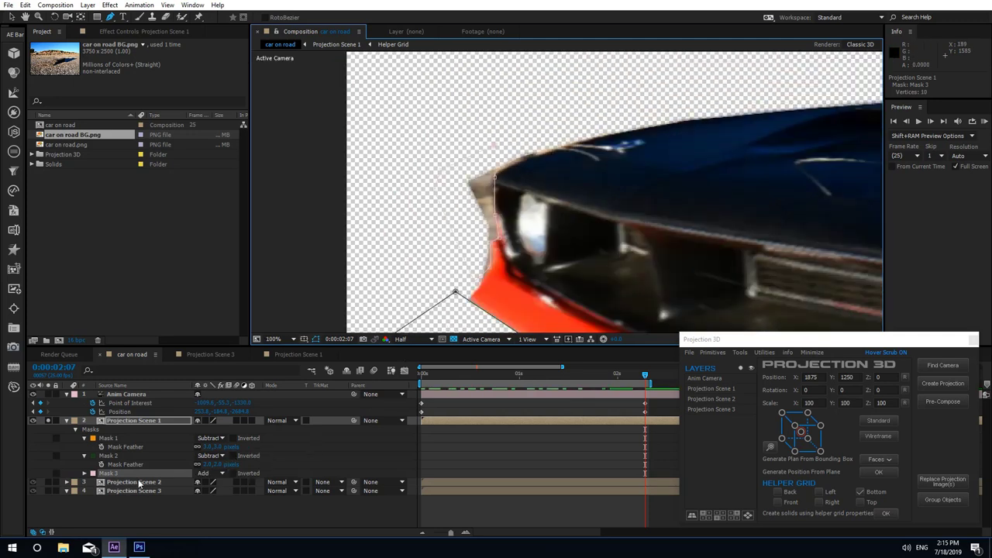
Animate Mask 3's path from 0:00:02:07 and add a keyframe at 0:00:01:15, moving the mask over the leftover background beside the headlight
left_click(85, 473)
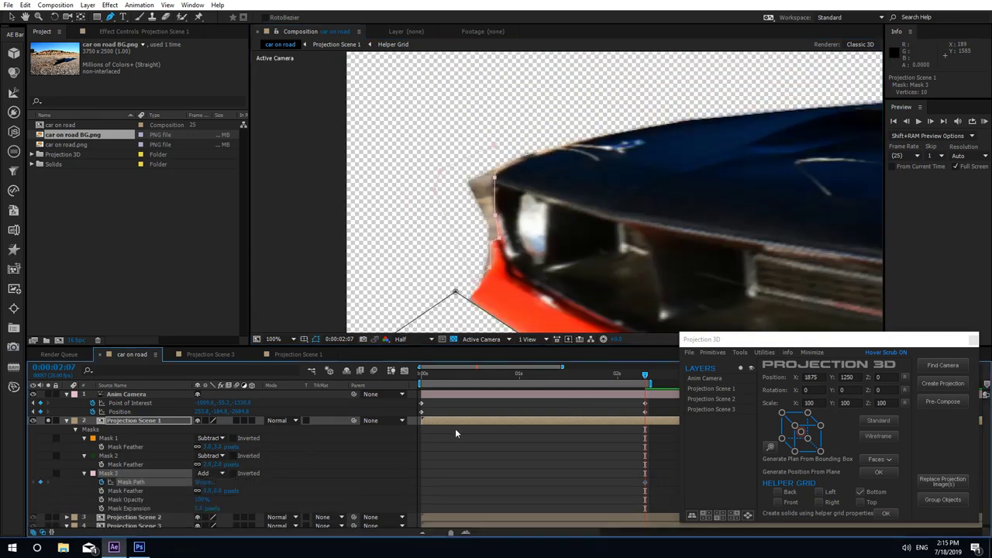
left_click_drag(642, 376, 579, 375)
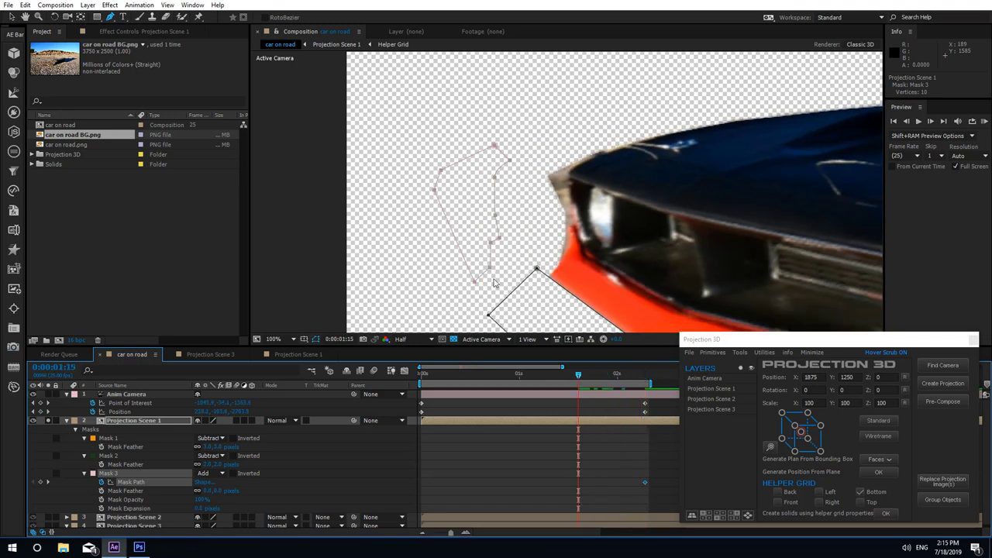
left_click(566, 172)
scroll(603, 193, "up", 2)
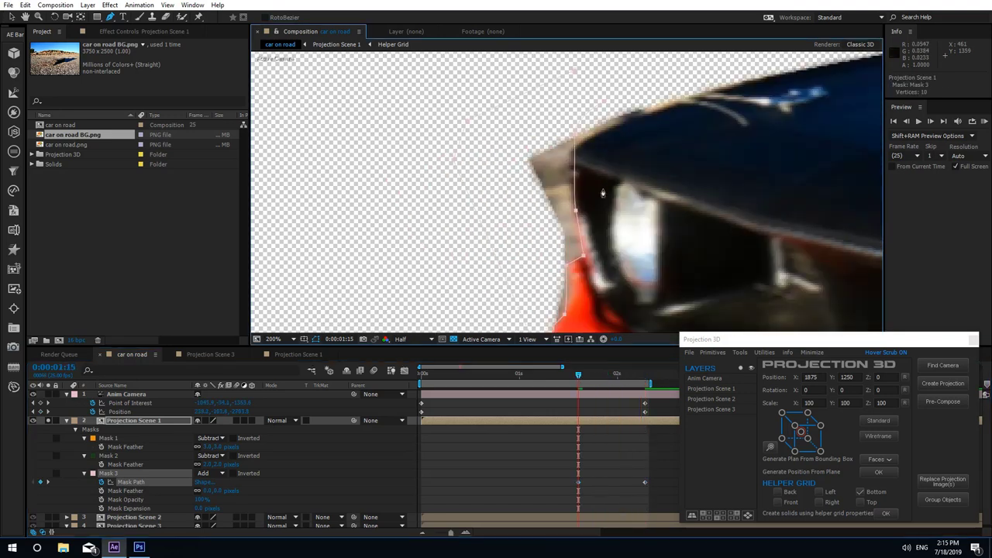
left_click_drag(581, 273, 554, 288)
key("ctrl+t")
scroll(552, 129, "down", 1)
left_click_drag(496, 137, 505, 161)
left_click_drag(527, 203, 522, 196)
key("Return")
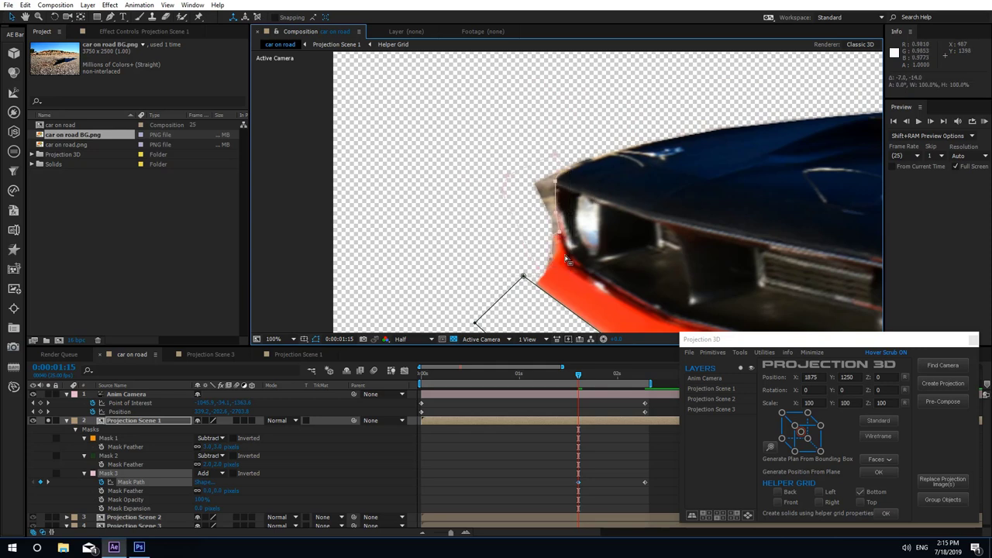
Change Mask 3's outline color to a saturated crimson
left_click(93, 473)
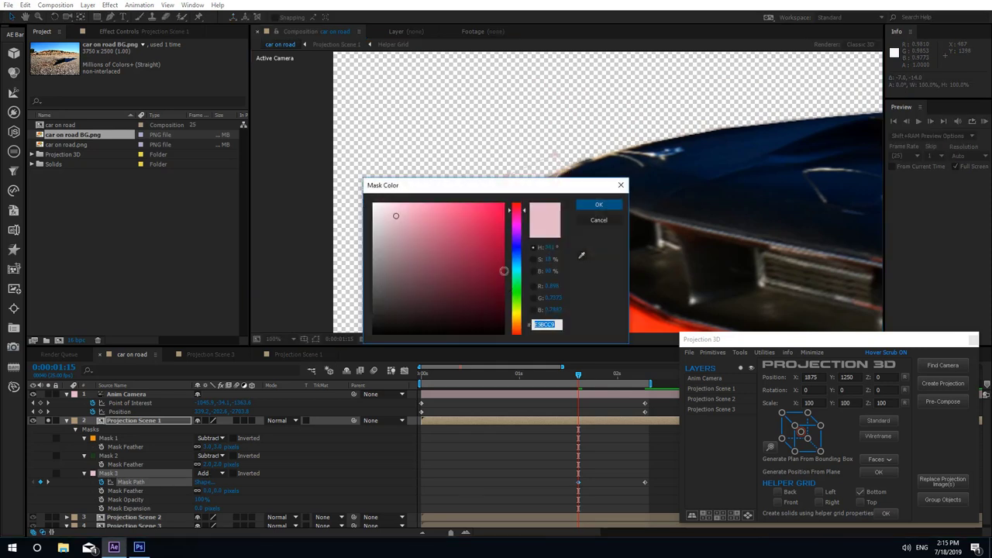
left_click(500, 234)
left_click(598, 207)
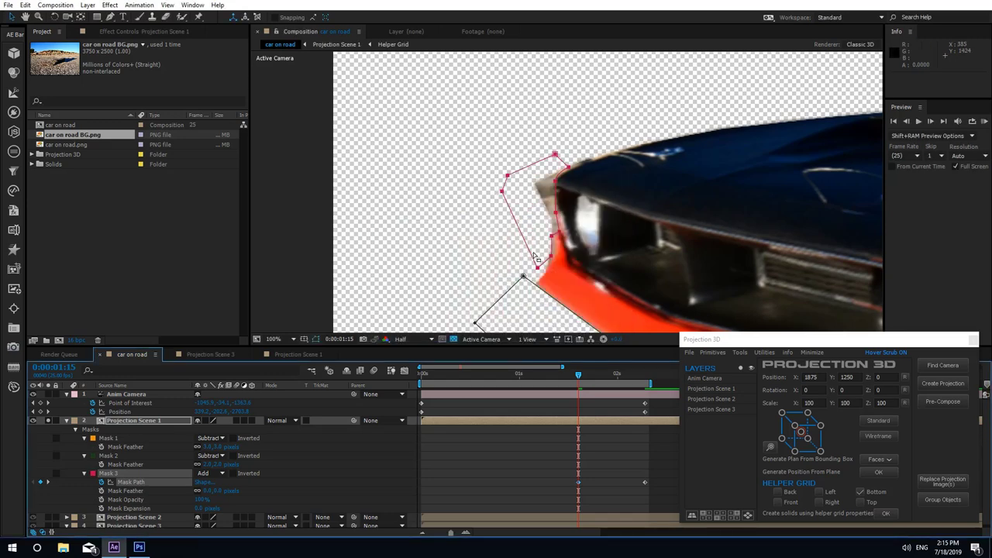
Refine Mask 3's points at 0:00:01:15 along the hood corner and the red bumper edge
scroll(535, 274, "up", 2)
scroll(535, 274, "down", 1)
left_click_drag(535, 274, 478, 238)
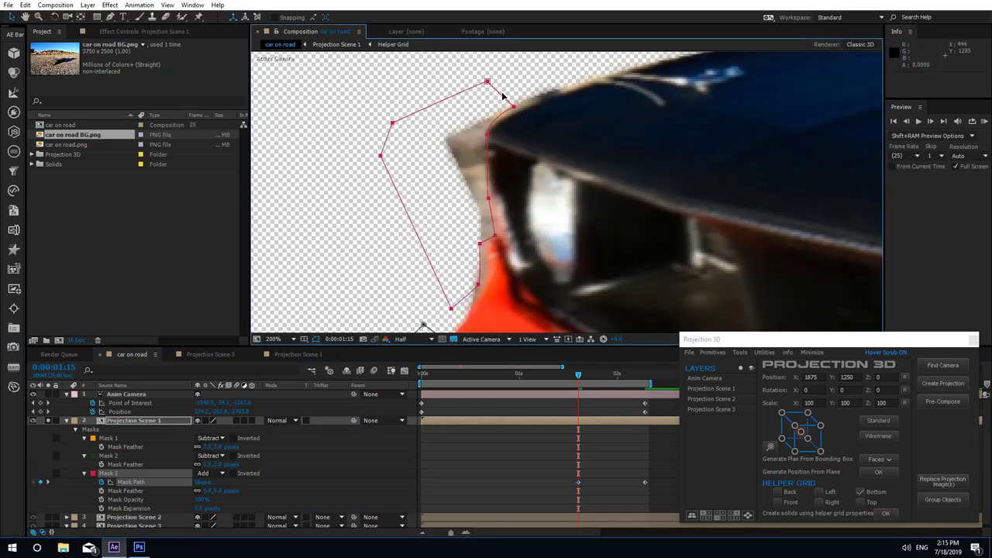
scroll(512, 109, "down", 2)
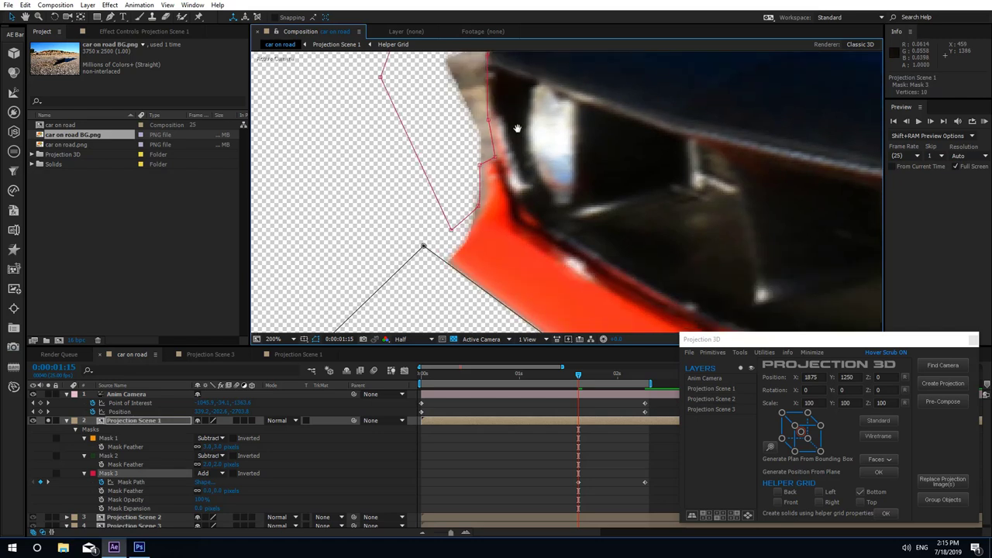
left_click_drag(518, 128, 510, 154)
left_click_drag(471, 232, 451, 261)
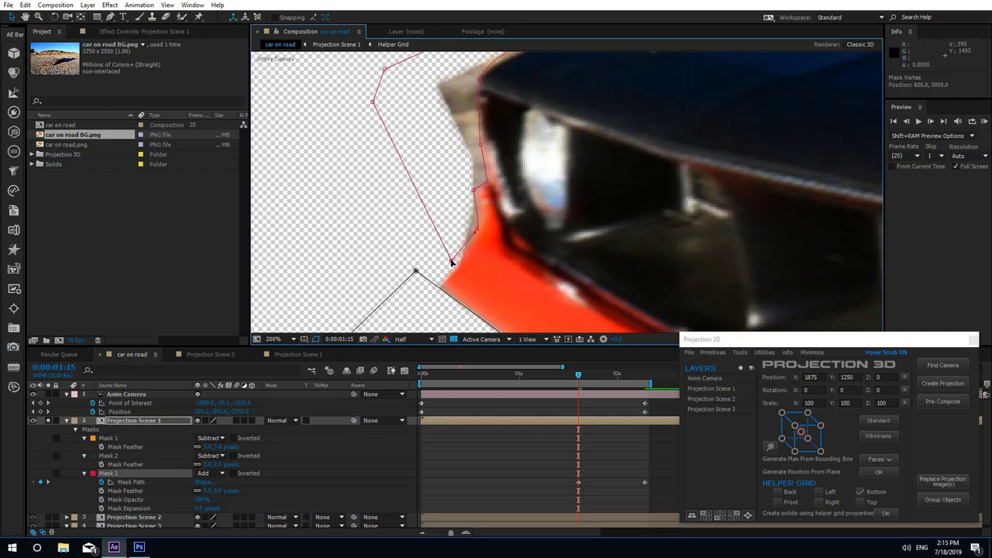
scroll(589, 395, "down", 1)
Keyframe Mask 3's path at 0:00:00:20, moving the whole mask over the leftover background beside the hood corner
key("space")
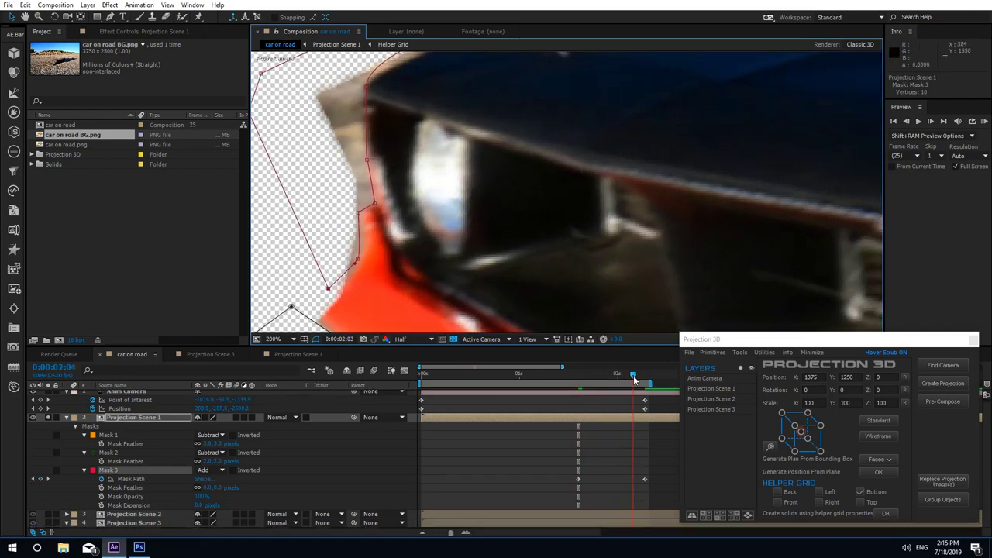
left_click_drag(600, 389, 501, 403)
scroll(462, 298, "down", 1)
left_click_drag(383, 143, 502, 287)
left_click_drag(493, 170, 553, 169)
double_click(572, 164)
key("Return")
scroll(553, 169, "up", 2)
left_click_drag(518, 102, 508, 143)
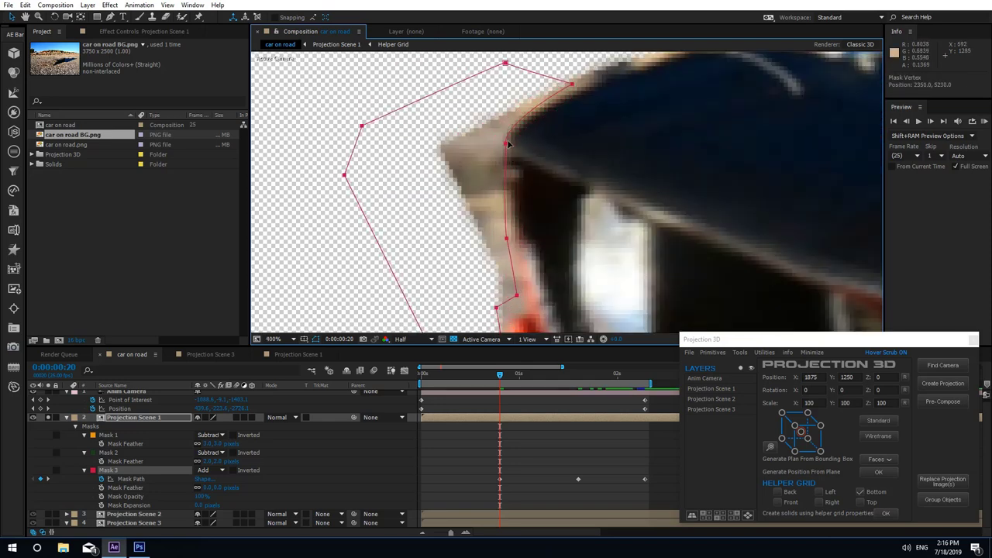
Refine Mask 3's individual points at 0:00:00:20 along the hood and bumper edges, undoing the last adjustment
scroll(490, 140, "down", 1)
left_click(521, 152)
left_click_drag(531, 113, 554, 100)
left_click_drag(538, 204, 521, 155)
left_click_drag(485, 169, 464, 240)
key("ctrl+z")
Keyframe Mask 3's path at 0:00:00:00, moving the mask onto the leftover background and fitting its points to the hood and bumper edges
left_click_drag(500, 375, 334, 394)
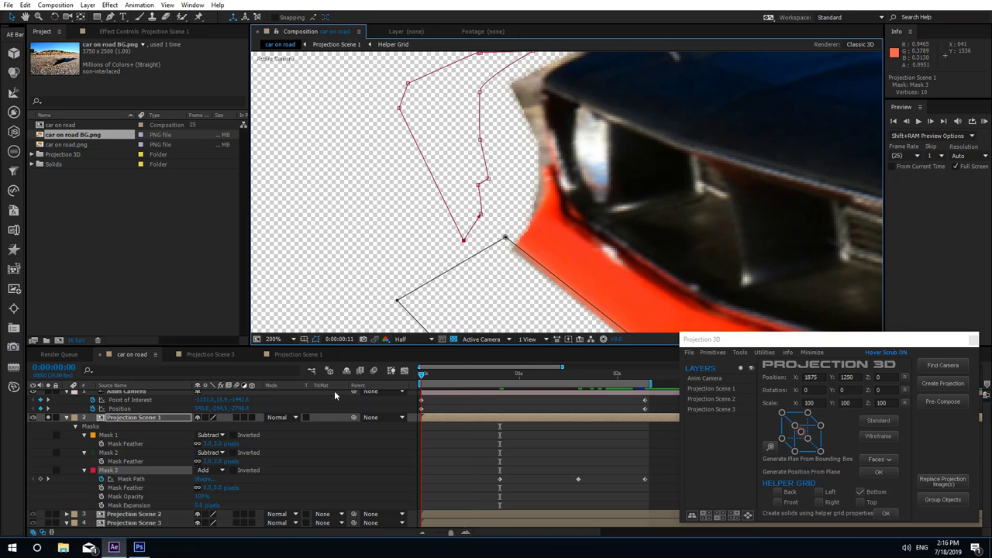
left_click_drag(587, 163, 462, 278)
key("comma")
left_click_drag(385, 140, 560, 240)
key("period")
left_click_drag(507, 289, 508, 294)
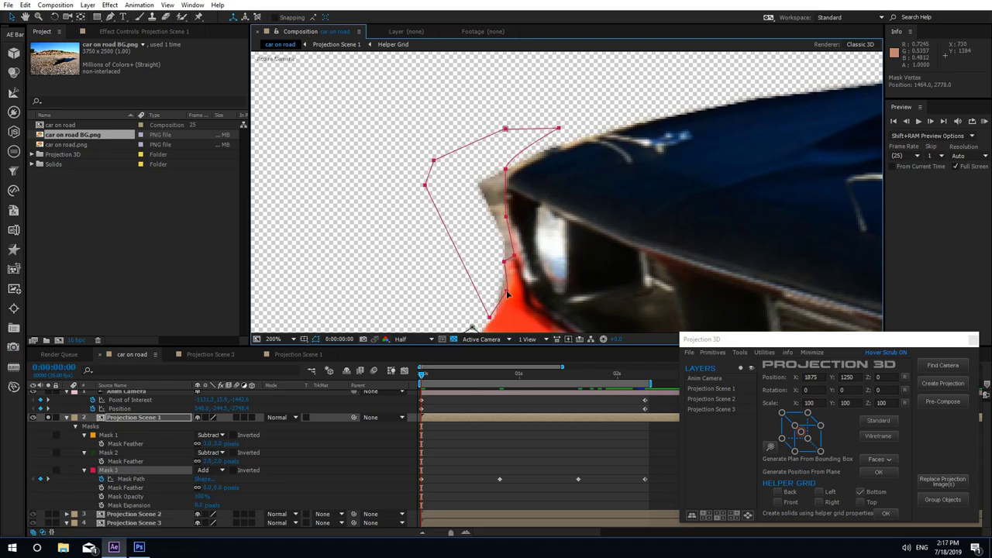
left_click(519, 170)
left_click_drag(505, 169, 506, 179)
left_click_drag(559, 128, 562, 145)
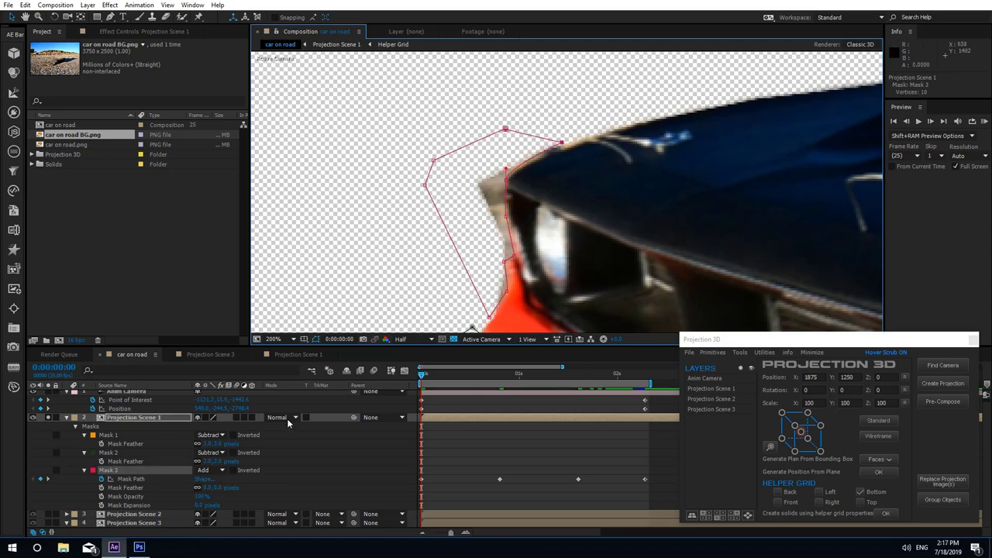
Set Mask 3's mode to Subtract with a 3-pixel feather, set Mask 2's feather to 3 pixels, and collapse Projection Scene 1's properties
left_click(211, 472)
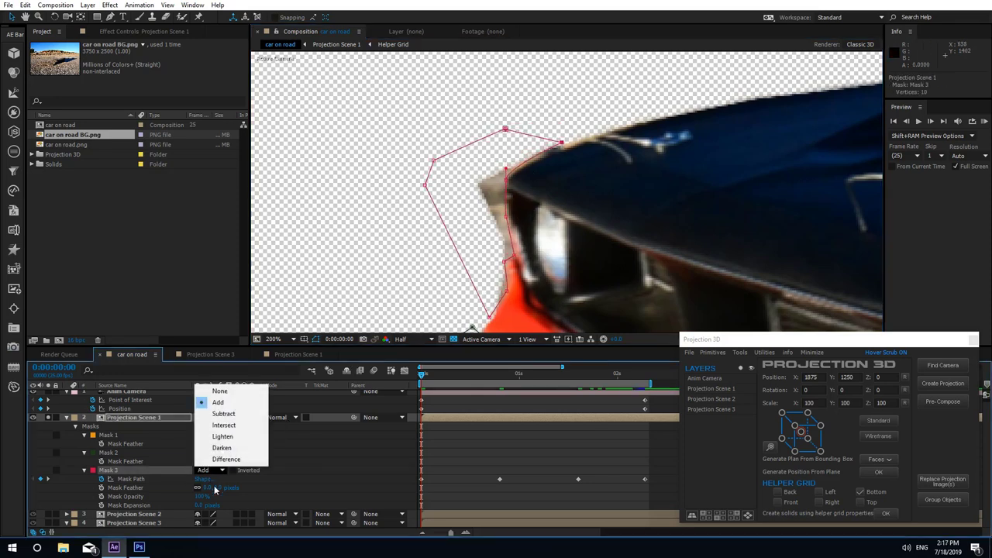
left_click(226, 418)
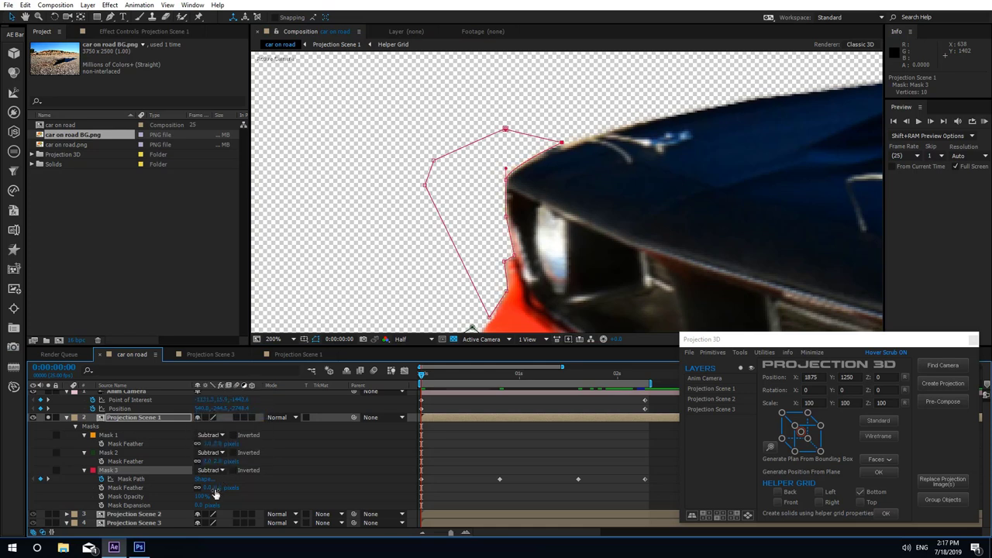
left_click(216, 488)
left_click(291, 481)
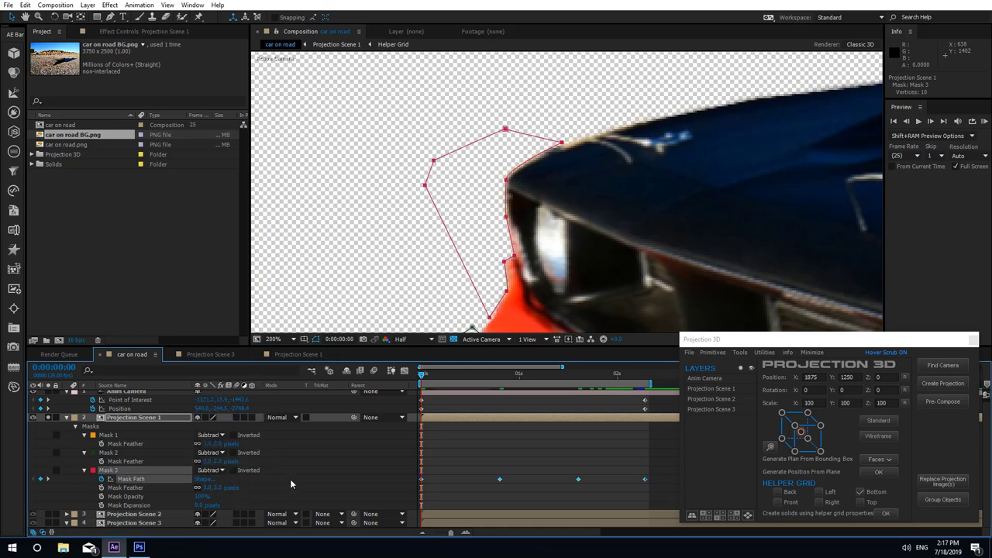
left_click(218, 462)
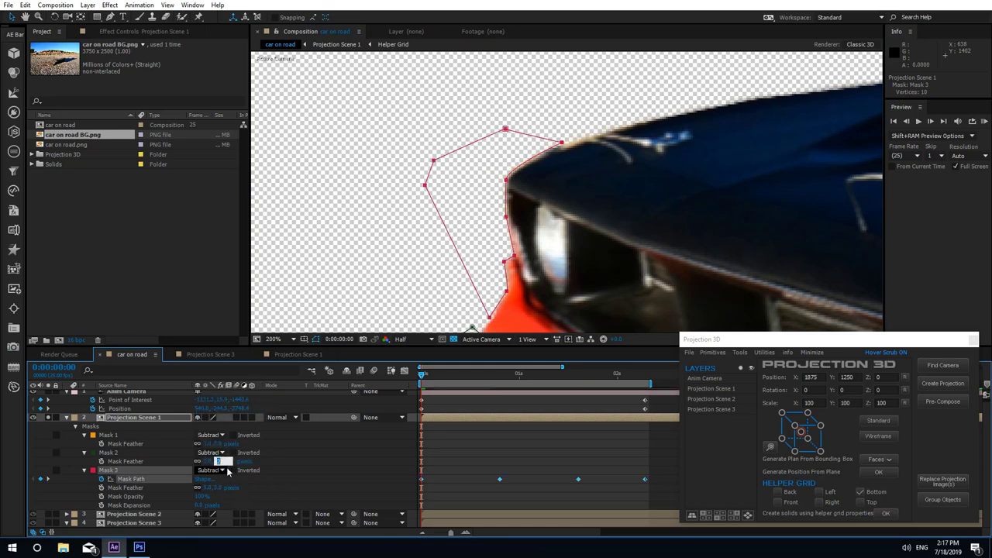
left_click(278, 467)
left_click(84, 471)
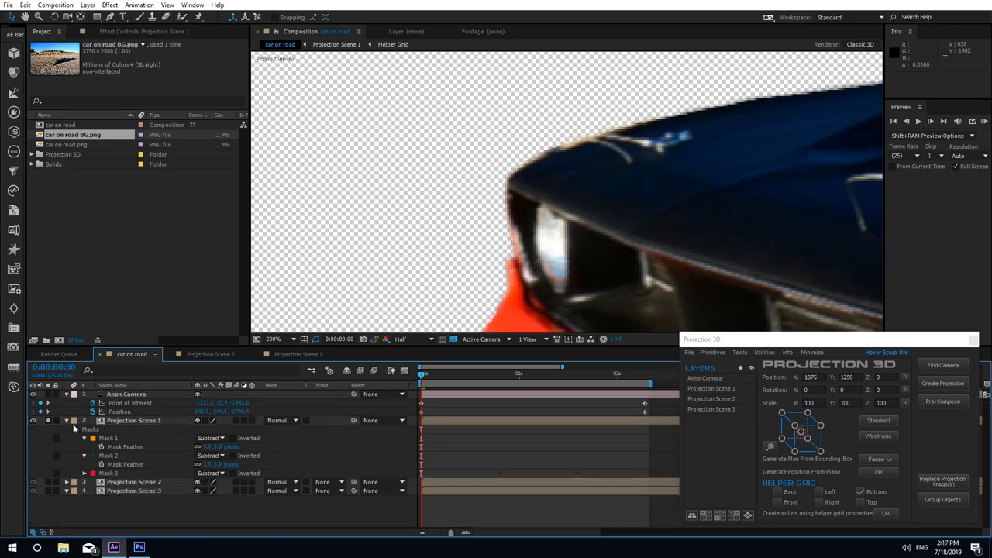
left_click(67, 420)
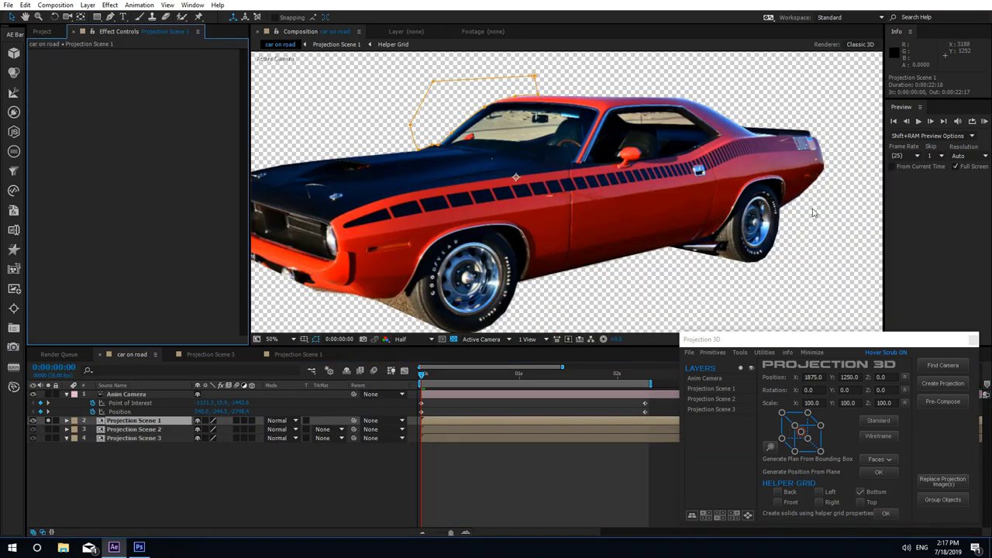
Apply Projection 3D's Blur Edges utility to Projection Scene 1 and set Choke Matte to 3
scroll(813, 214, "up", 1)
left_click_drag(812, 222, 293, 242)
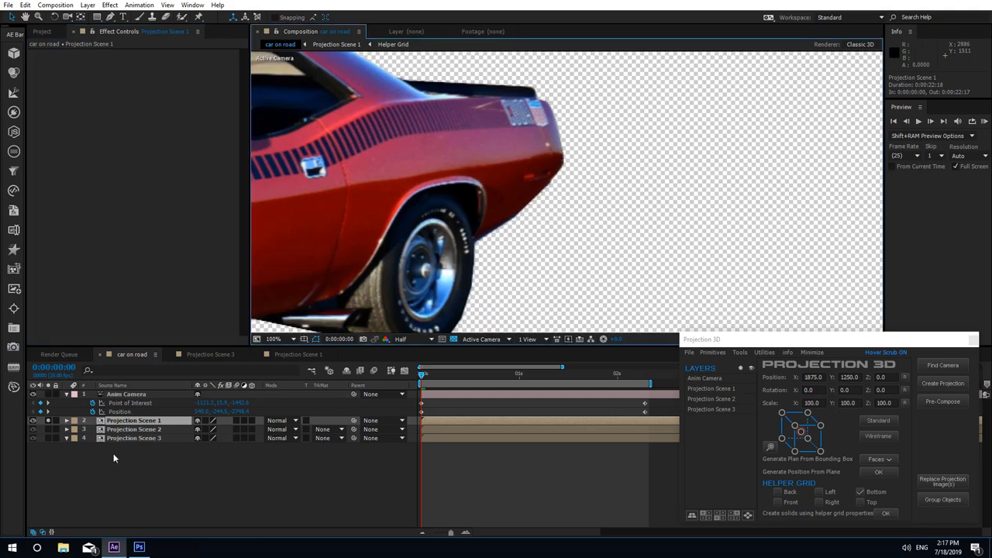
left_click(764, 352)
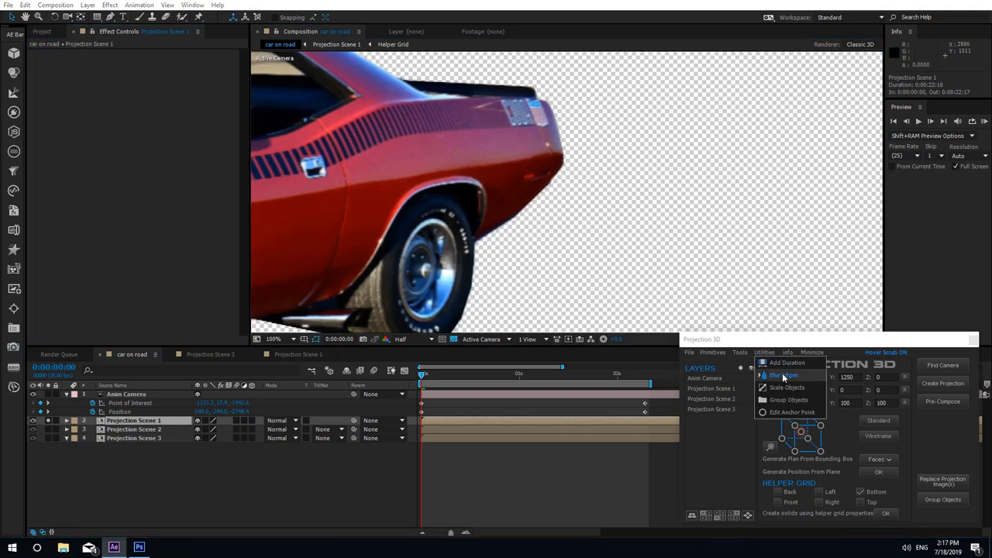
left_click(784, 376)
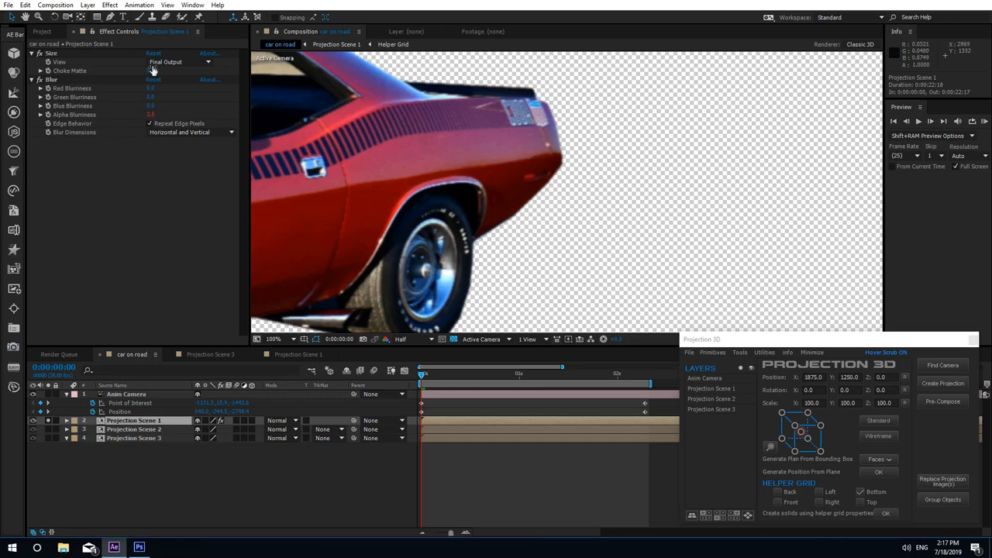
left_click(153, 70)
left_click(132, 207)
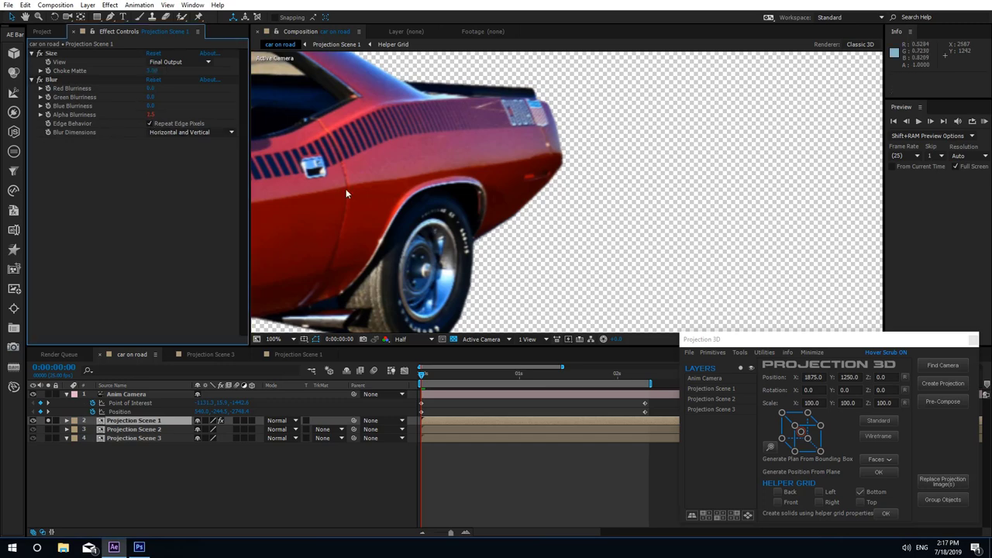
Turn off solo for Projection Scene 1, preview the full camera move, and check the frame at 0:00:02:07 with Projection Scene 3 selected
left_click_drag(358, 277, 662, 217)
scroll(662, 217, "down", 1)
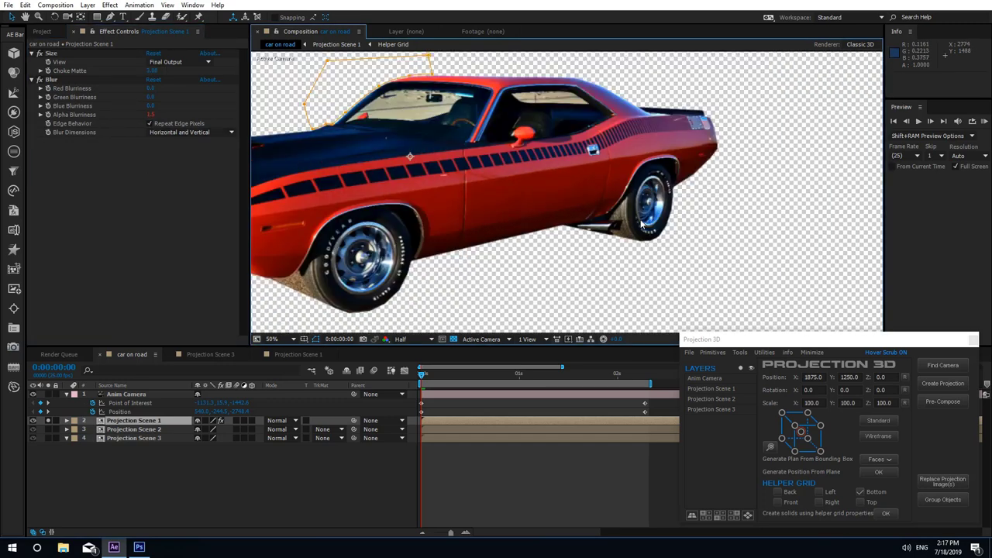
left_click_drag(531, 242, 719, 243)
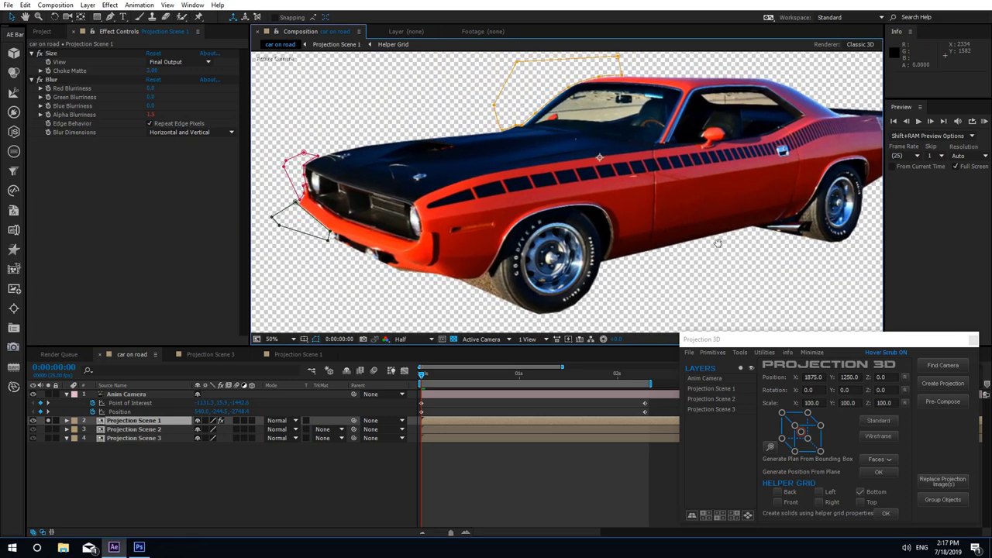
left_click(293, 496)
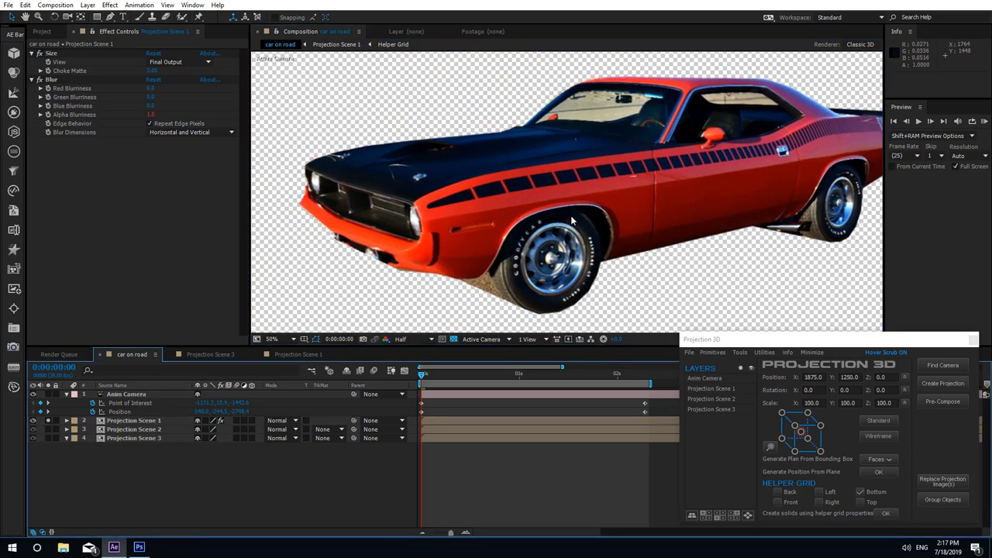
key("comma")
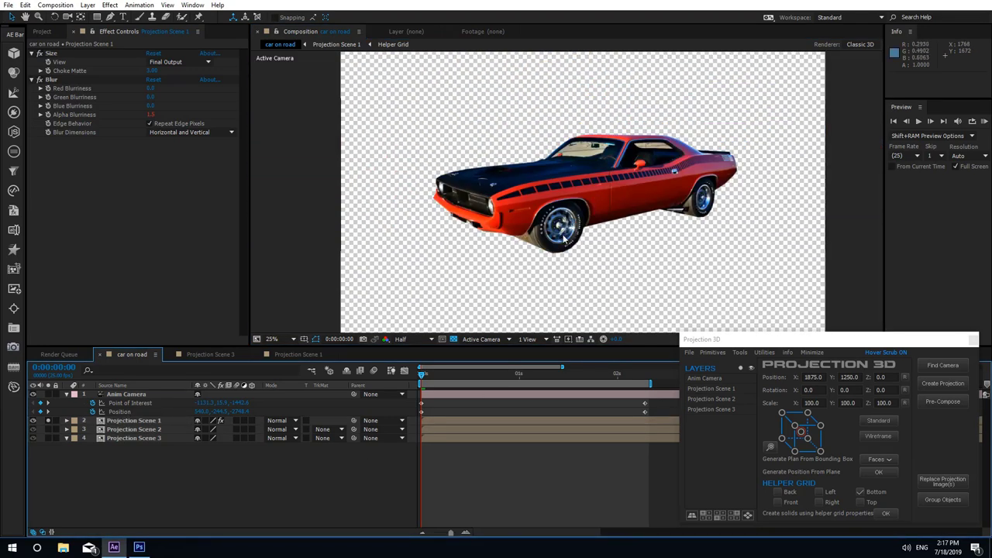
left_click(48, 420)
key("KP_0")
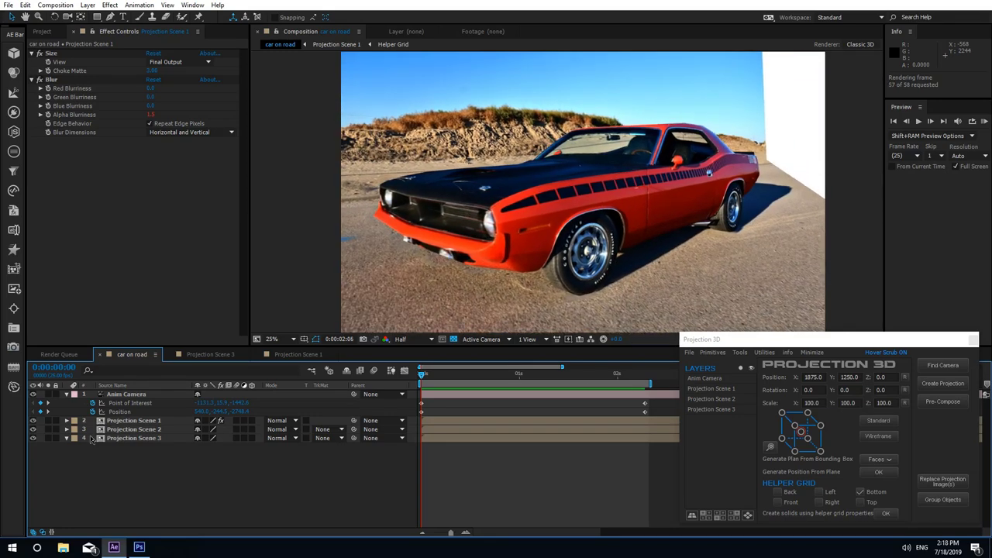
left_click(90, 439)
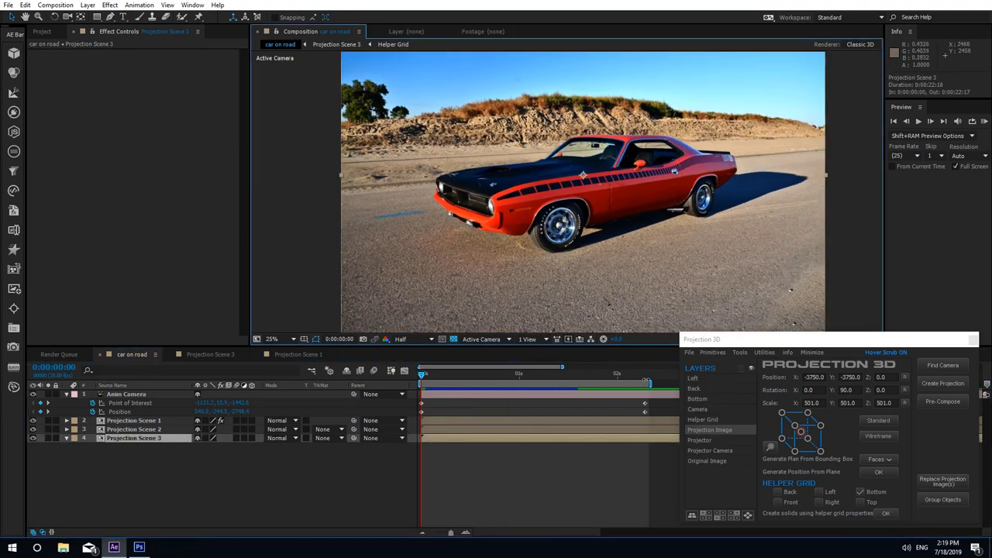
left_click(646, 378)
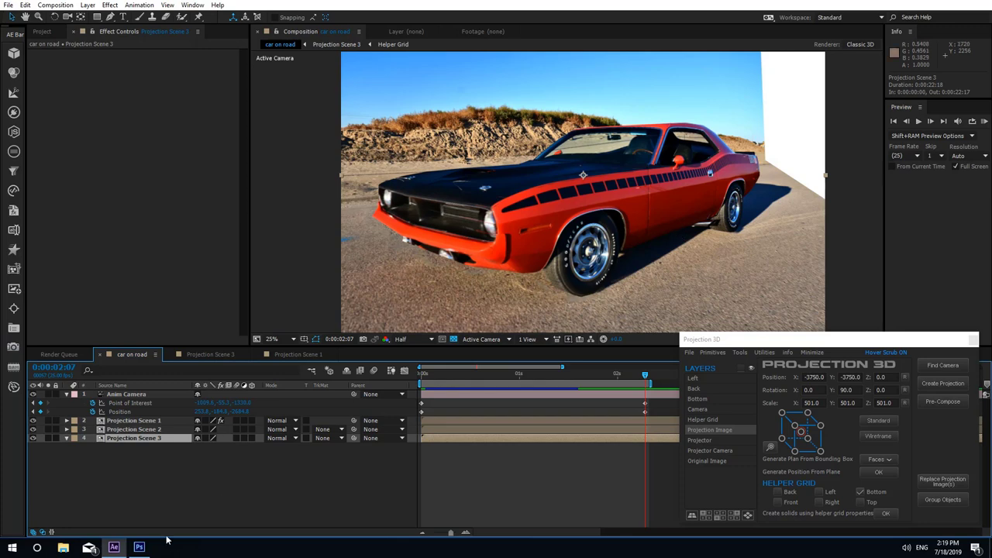
Switch to Photoshop and widen the background image's canvas to 5000 pixels
left_click(138, 547)
scroll(291, 355, "down", 4)
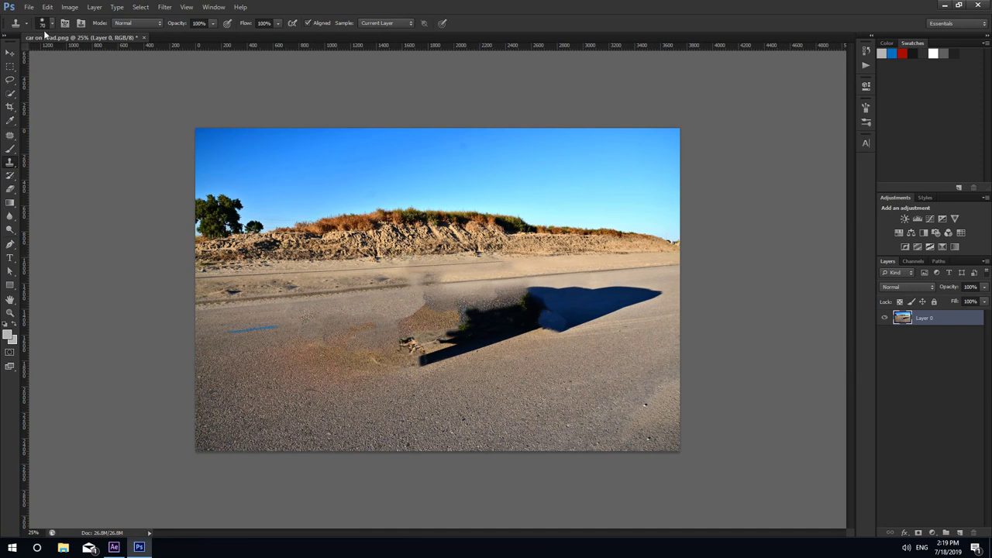
left_click(69, 7)
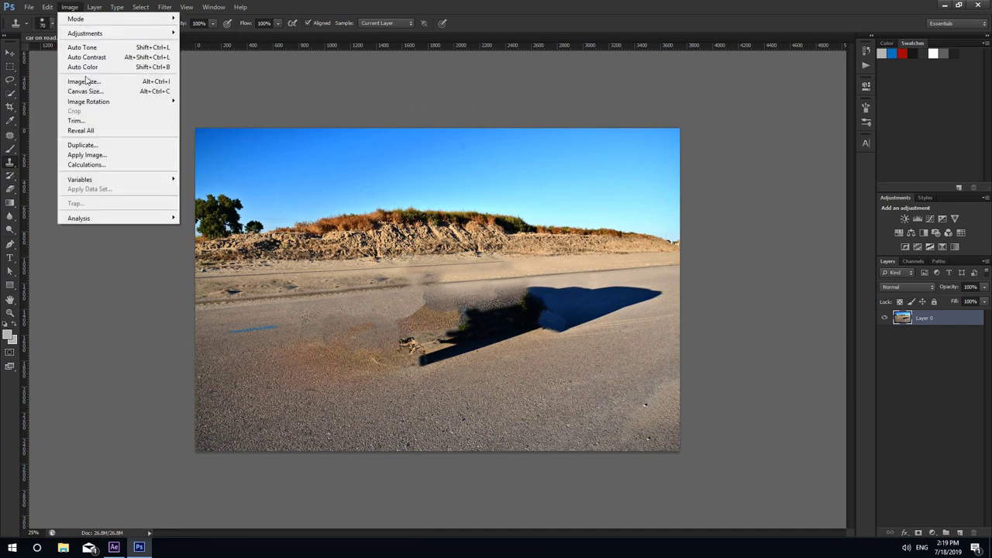
left_click(91, 90)
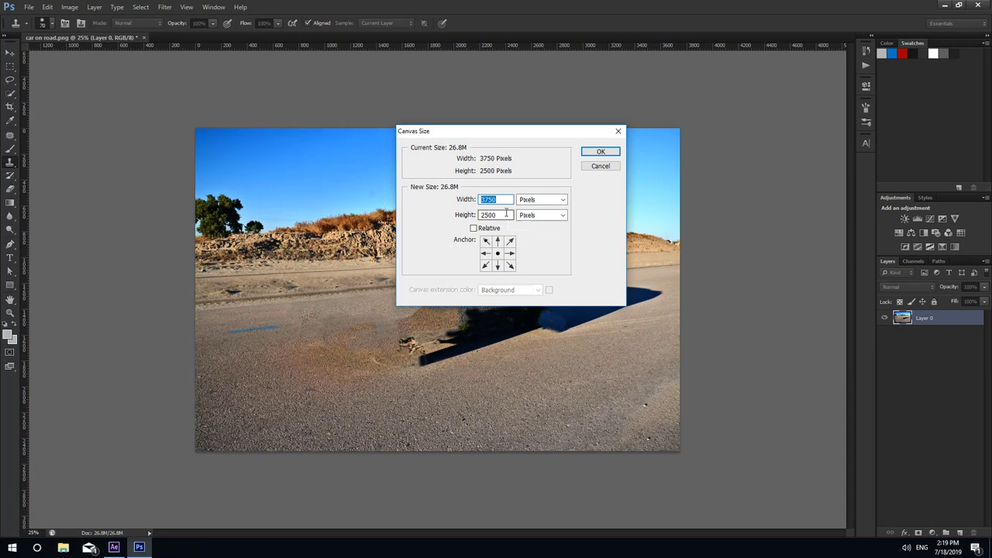
type("5000")
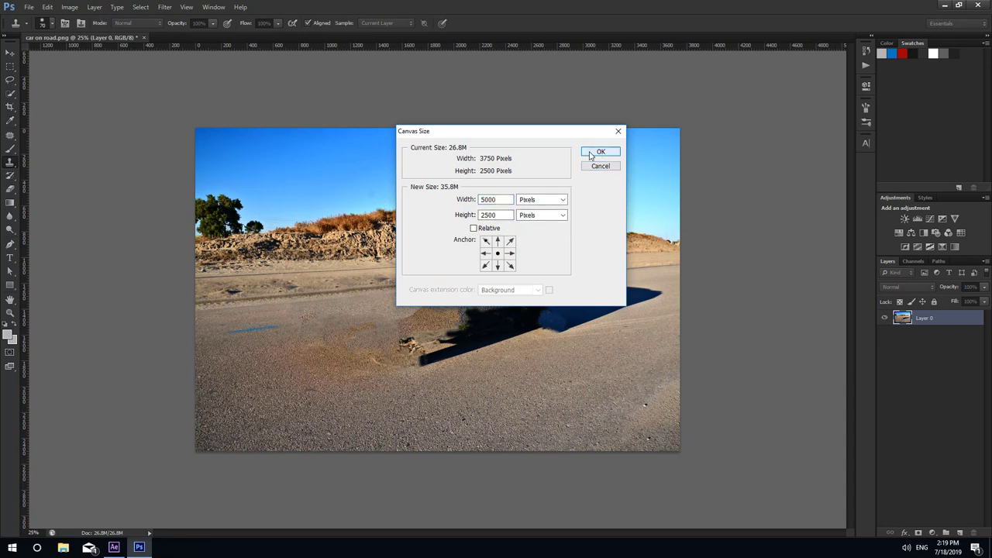
left_click(591, 153)
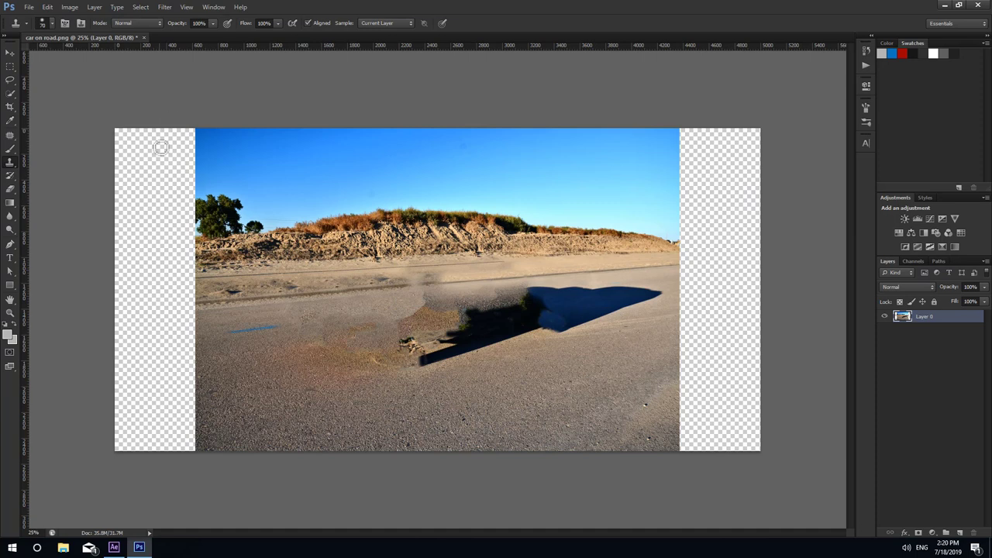
Extend the sky and the far road edge across the upper part of the empty strip right of the photo with the Clone Stamp
mouse_move(683, 268)
left_mouse_down()
mouse_move(693, 261)
mouse_move(687, 279)
mouse_move(702, 284)
mouse_move(684, 250)
mouse_move(706, 255)
mouse_move(688, 155)
left_mouse_up()
mouse_move(686, 214)
left_mouse_down()
mouse_move(701, 248)
mouse_move(693, 199)
mouse_move(711, 133)
mouse_move(699, 220)
left_mouse_up()
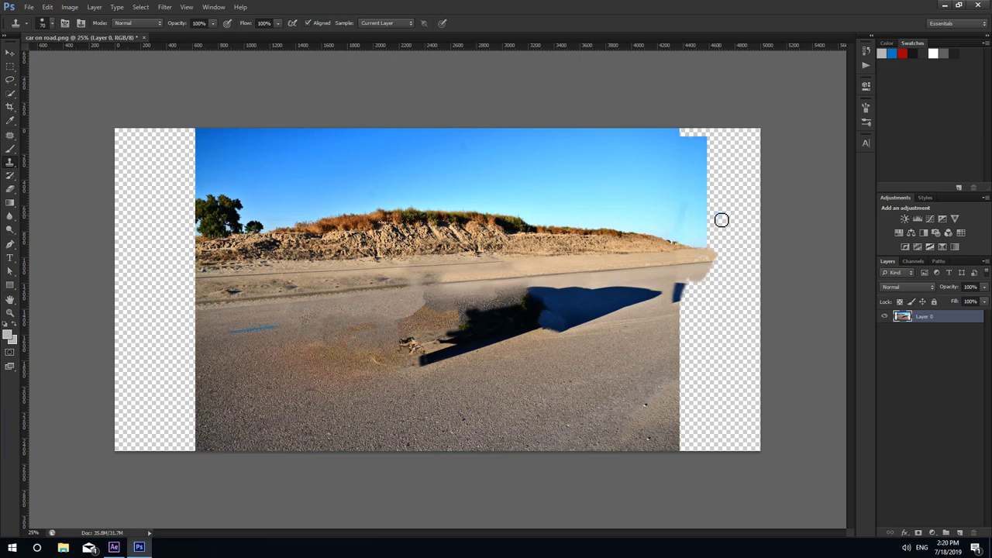
left_click_drag(683, 138, 697, 133)
mouse_move(735, 262)
left_mouse_down()
mouse_move(763, 256)
mouse_move(702, 279)
mouse_move(798, 257)
mouse_move(755, 255)
left_mouse_up()
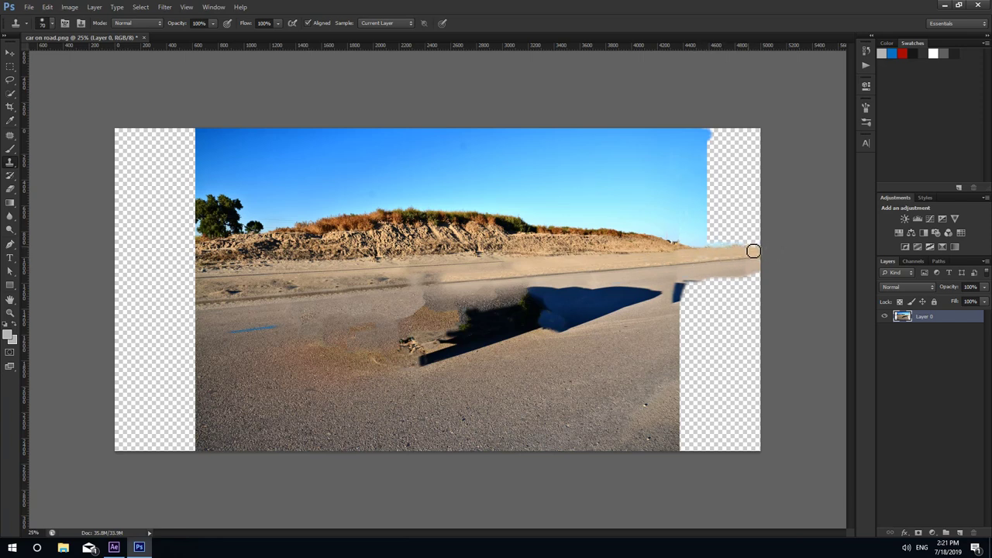
mouse_move(729, 244)
left_mouse_down()
mouse_move(712, 236)
mouse_move(716, 175)
mouse_move(703, 241)
mouse_move(717, 133)
mouse_move(727, 173)
left_mouse_up()
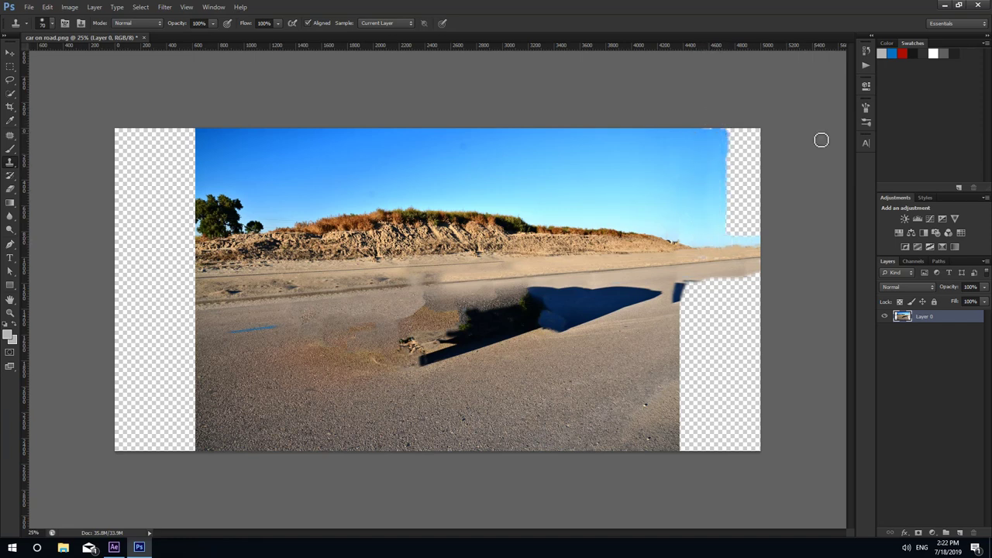
left_click(694, 234, "alt")
mouse_move(720, 247)
left_mouse_down()
mouse_move(732, 236)
mouse_move(723, 220)
mouse_move(740, 163)
mouse_move(741, 211)
mouse_move(731, 179)
mouse_move(769, 133)
mouse_move(751, 134)
left_mouse_up()
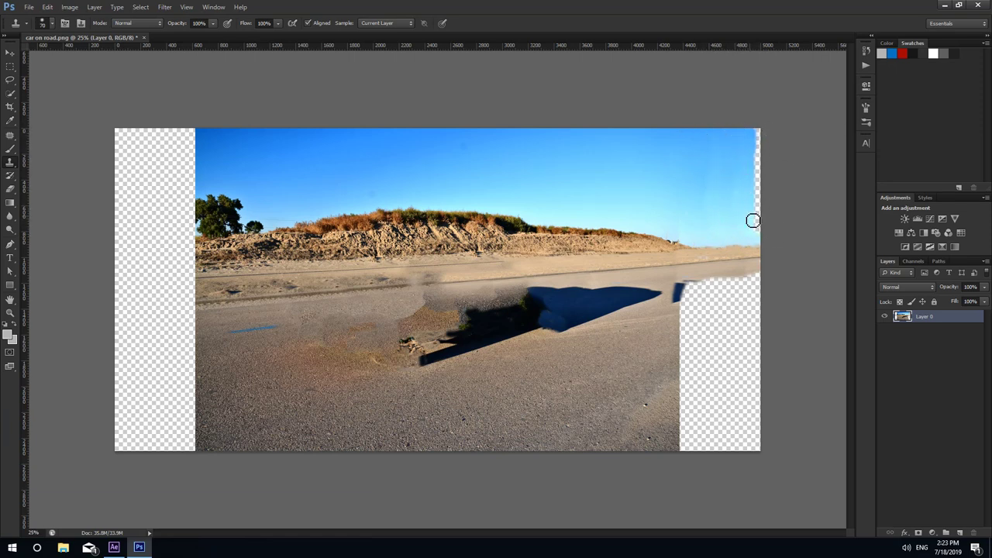
mouse_move(753, 221)
left_mouse_down()
mouse_move(763, 138)
mouse_move(755, 169)
left_mouse_up()
key("j")
Save car on road.png and overwrite car on road BG.png with a PNG copy of the widened background
key("ctrl+s")
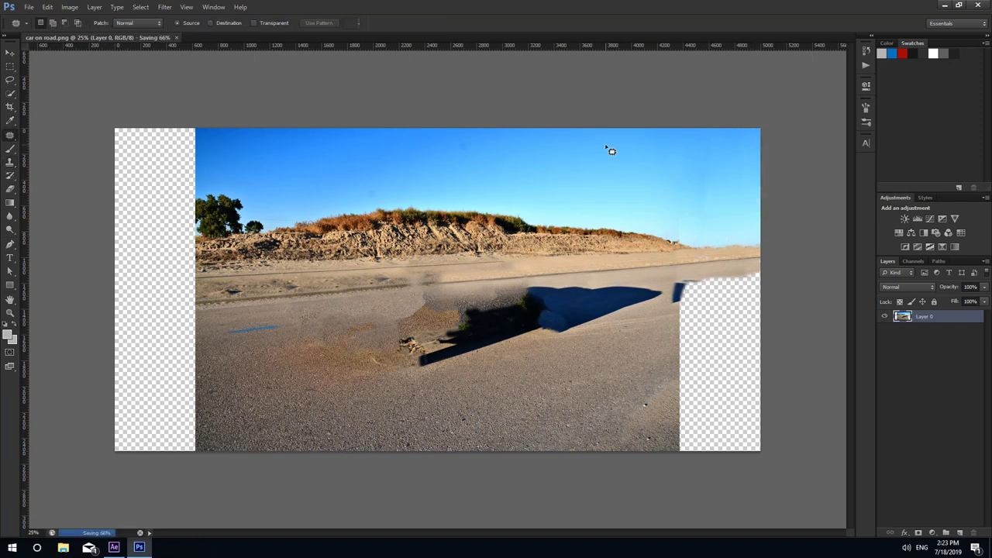
left_click(27, 11)
left_click(54, 129)
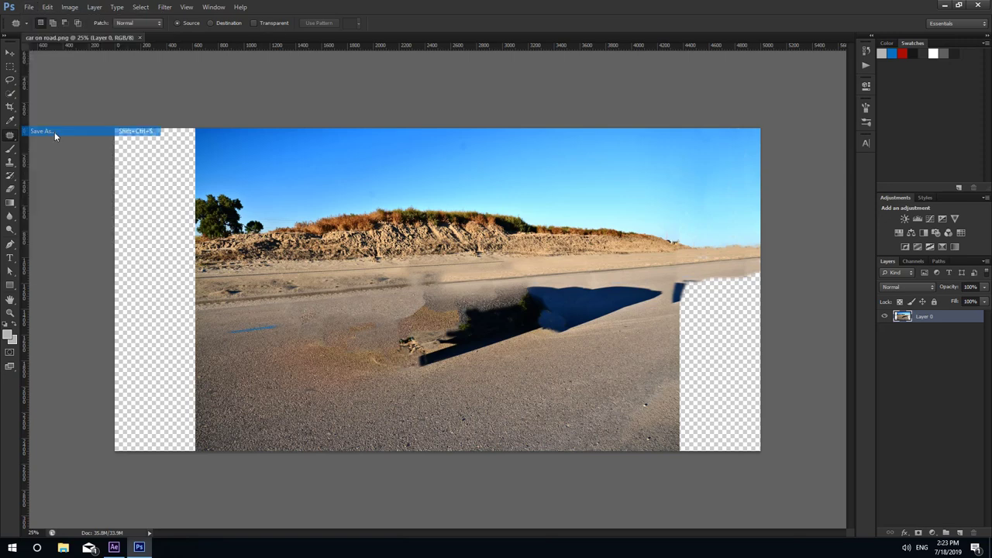
left_click(552, 151)
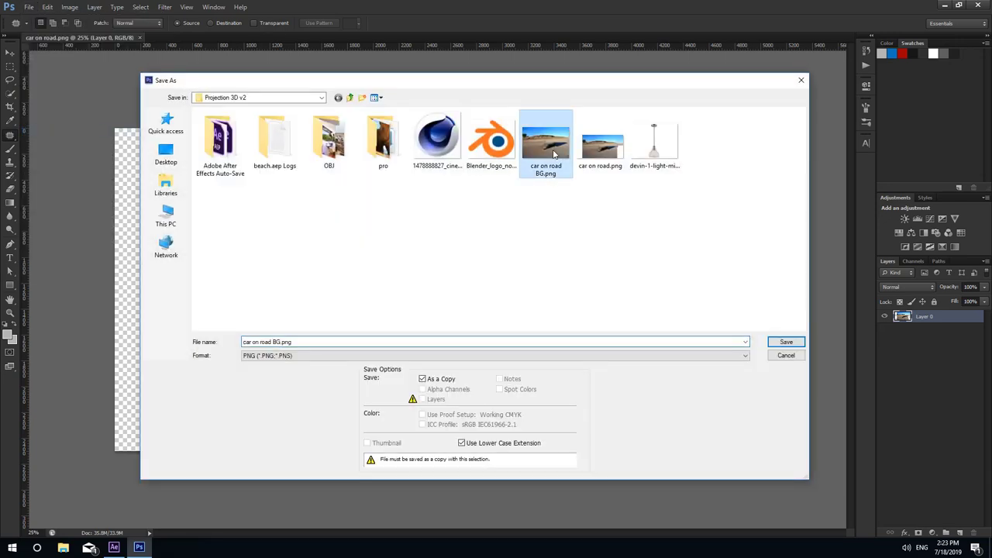
left_click(786, 342)
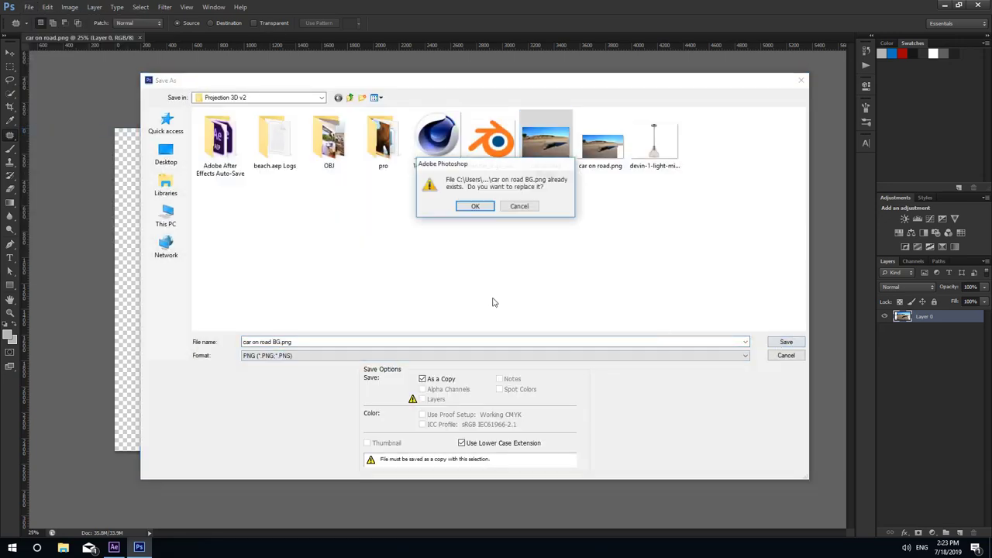
left_click(477, 207)
left_click(524, 170)
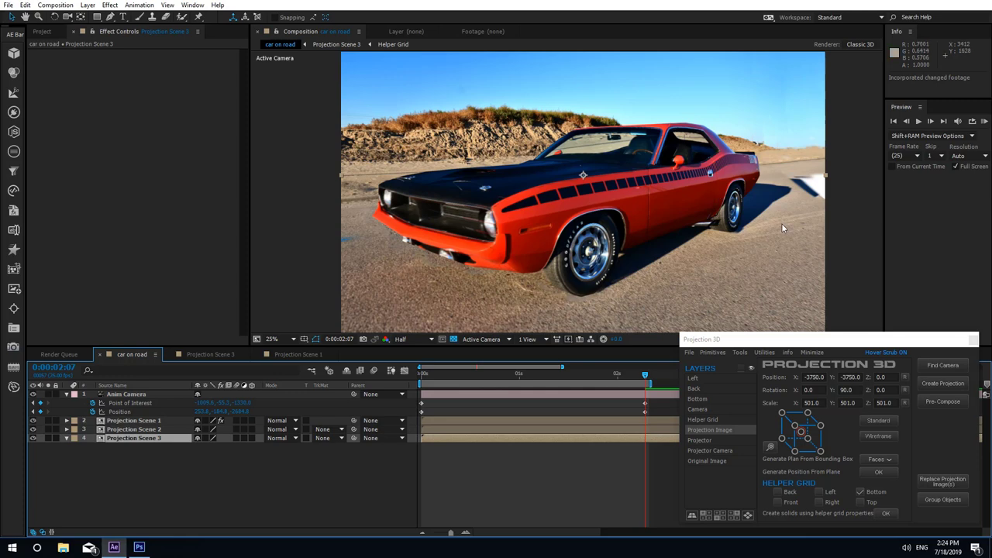
Back in Photoshop, clone asphalt into the transparent gap at the road's right end, beside the car's shadow
left_click(139, 547)
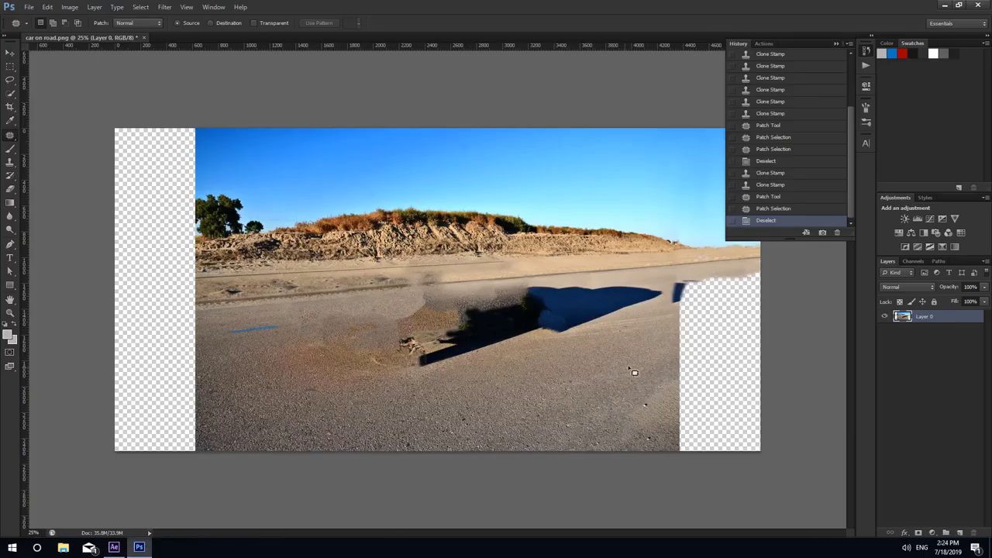
key("s")
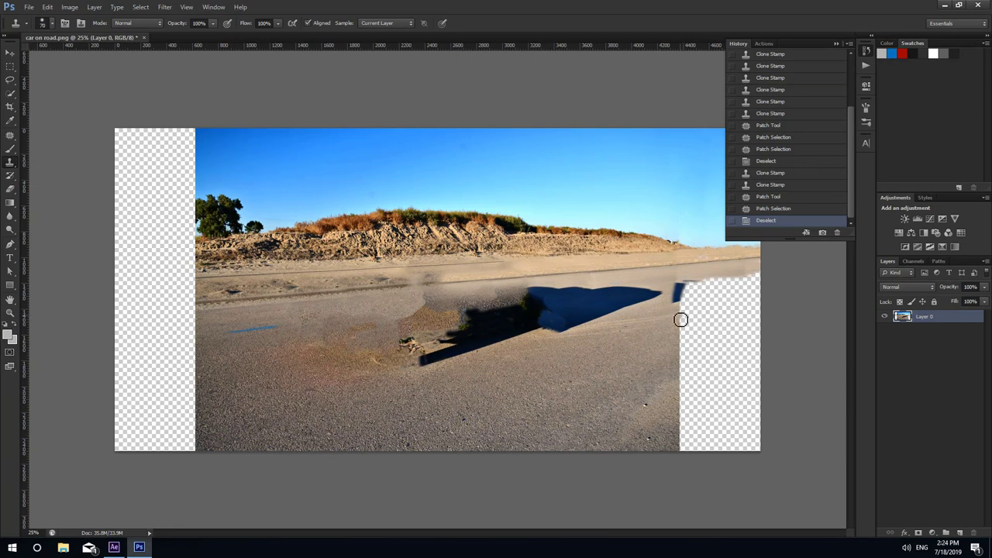
mouse_move(683, 318)
left_mouse_down()
mouse_move(673, 334)
mouse_move(704, 305)
mouse_move(691, 328)
mouse_move(731, 310)
mouse_move(676, 282)
left_mouse_up()
left_click(676, 282)
left_click(674, 279)
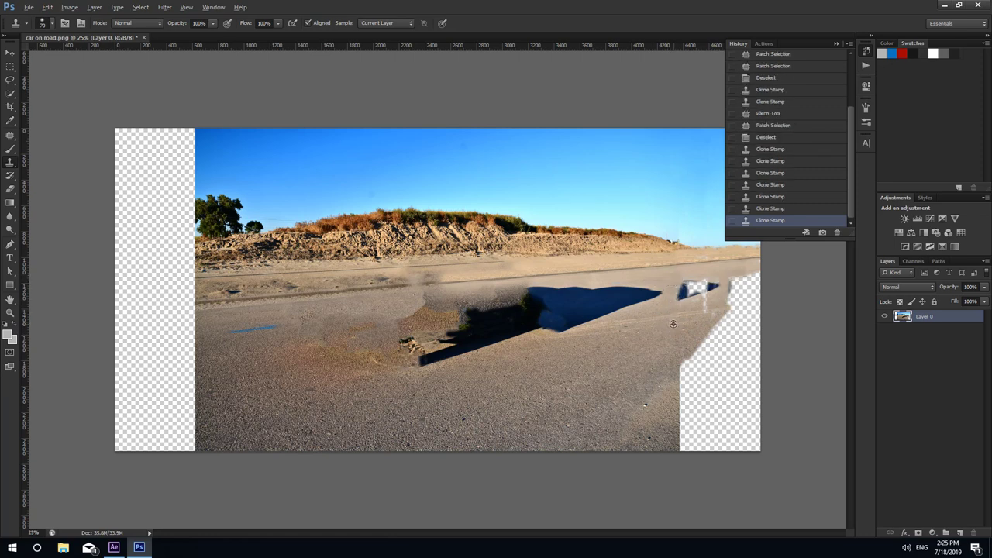
Clone asphalt over the stray shadow fragment and holes right of the car's shadow, extending the road to the canvas edge
left_click(684, 306)
left_click(693, 299)
left_click(710, 310)
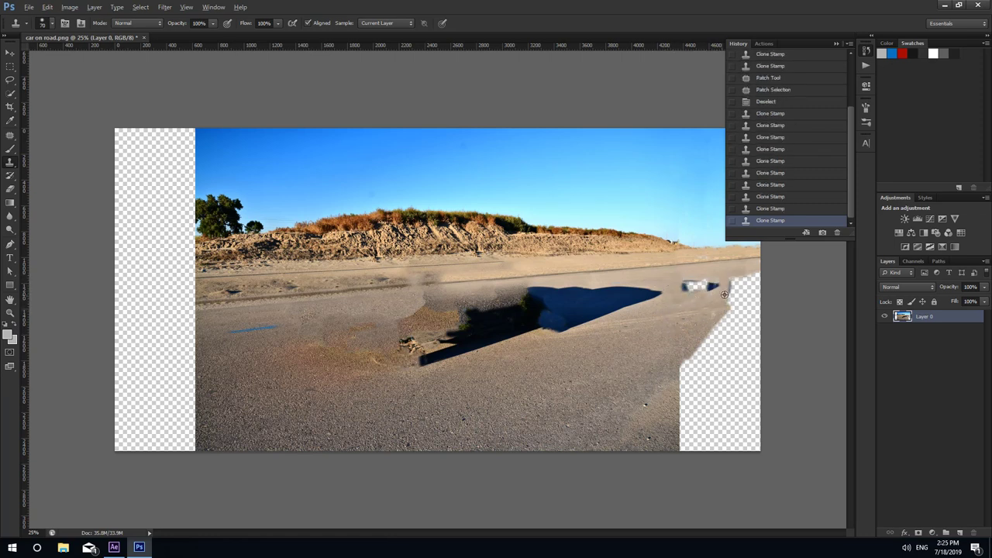
left_click(714, 290)
left_click(701, 287)
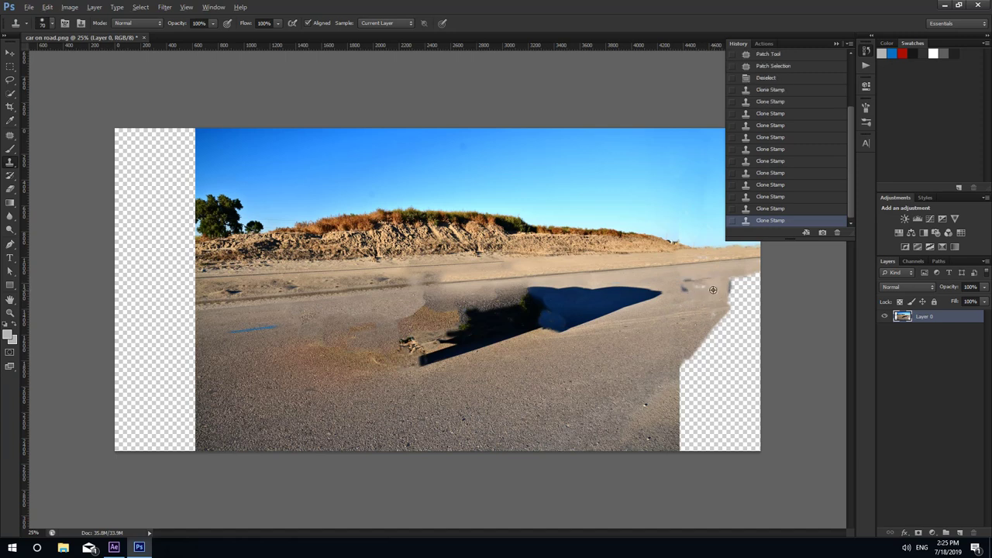
left_click(709, 284)
left_click(716, 291)
mouse_move(733, 281)
left_mouse_down()
mouse_move(736, 301)
mouse_move(744, 283)
left_mouse_up()
left_click(757, 303)
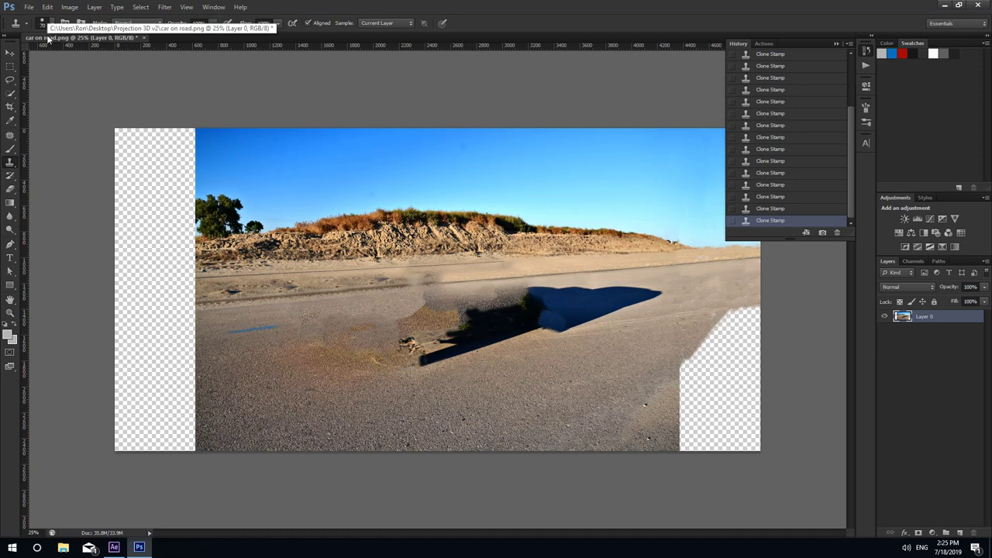
Save the retouched background as a PNG copy over car on road BG.png
key("ctrl+shift+s")
double_click(548, 155)
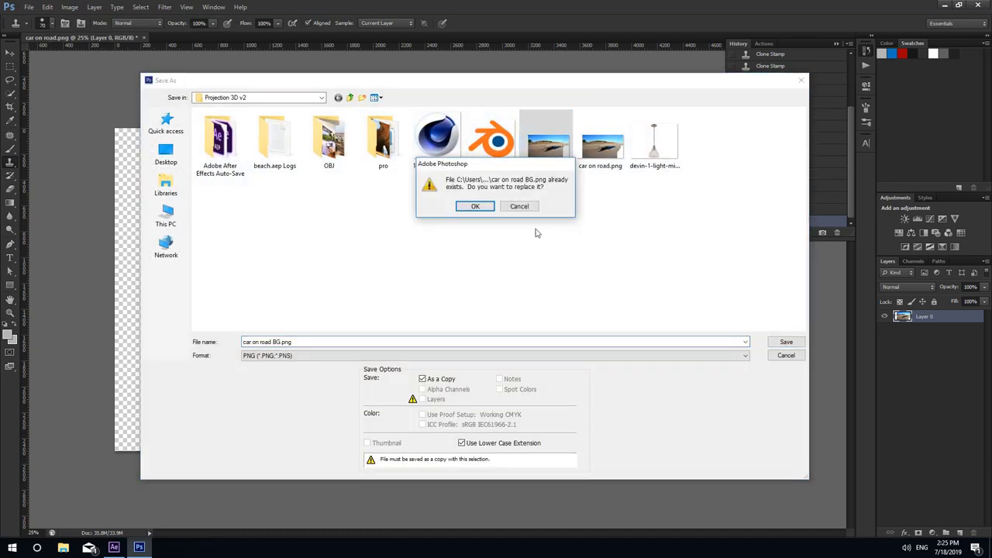
left_click(474, 208)
left_click(529, 172)
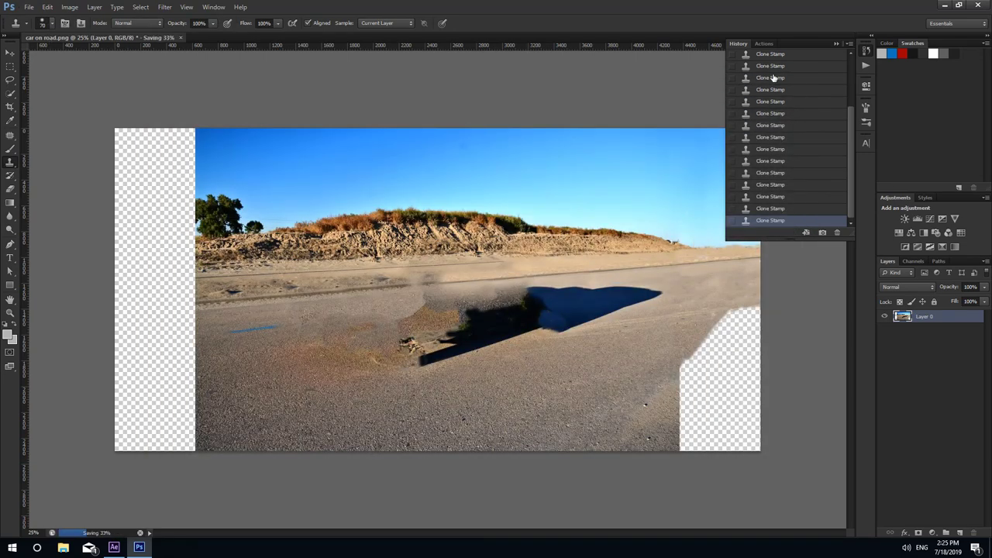
Switch to After Effects, minimize the Projection 3D window, and preview the camera move with the updated background
left_click(114, 548)
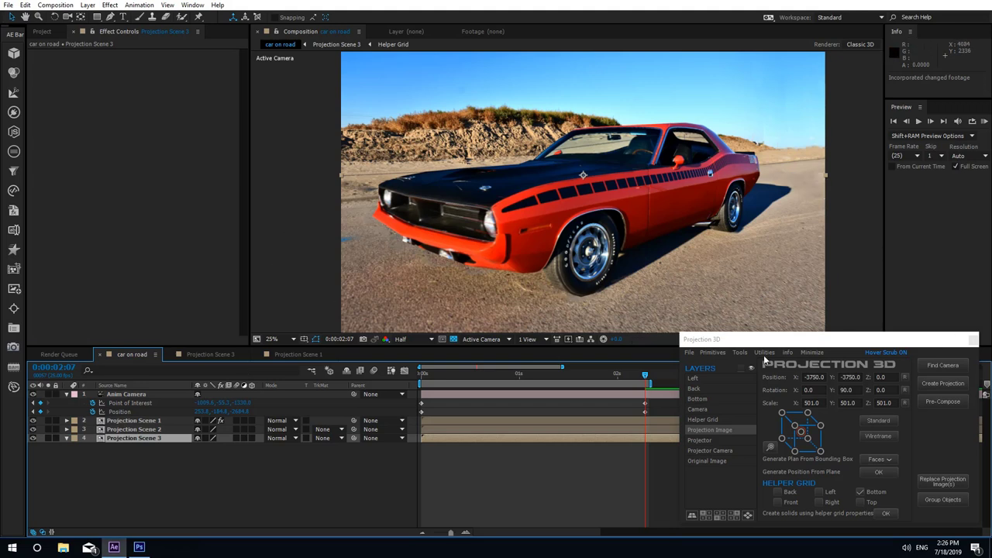
left_click(808, 355)
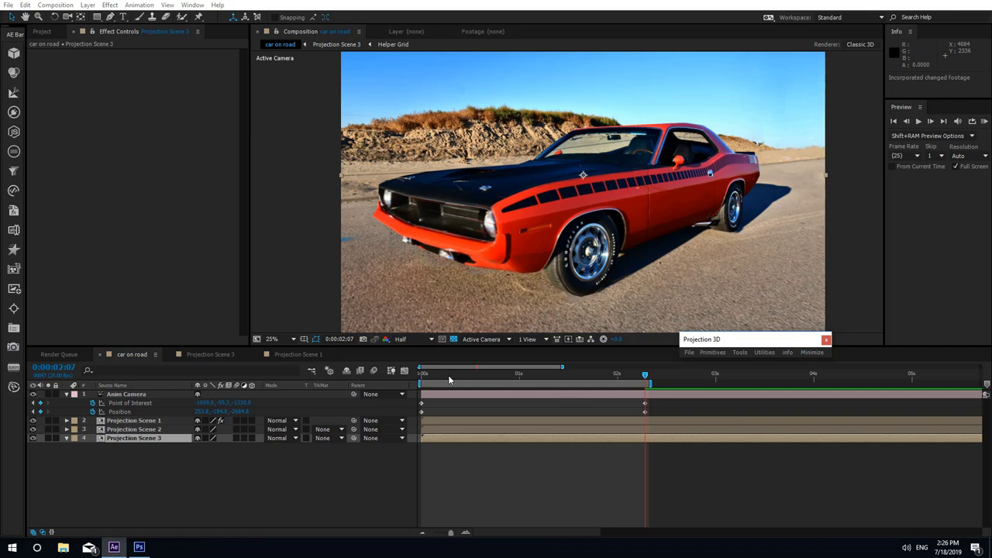
key("KP_0")
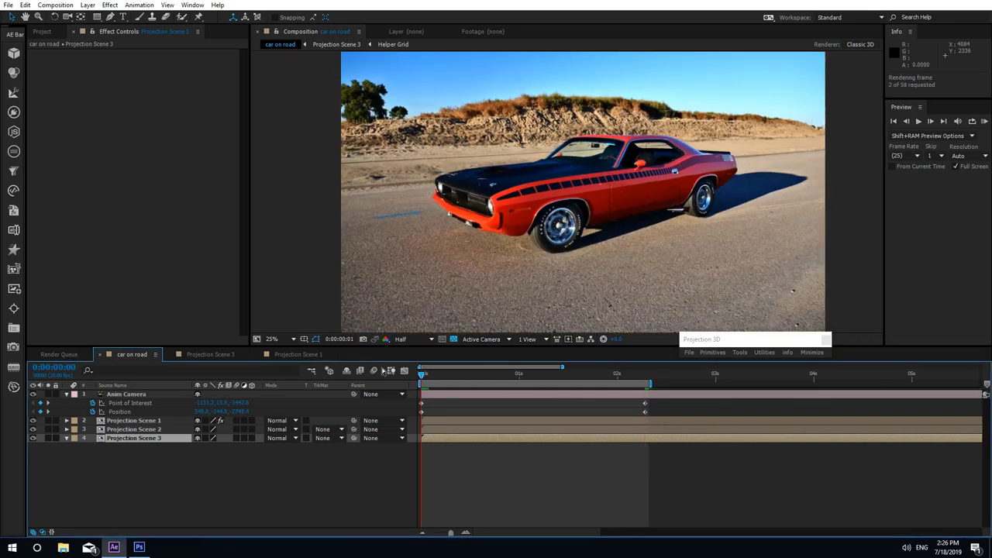
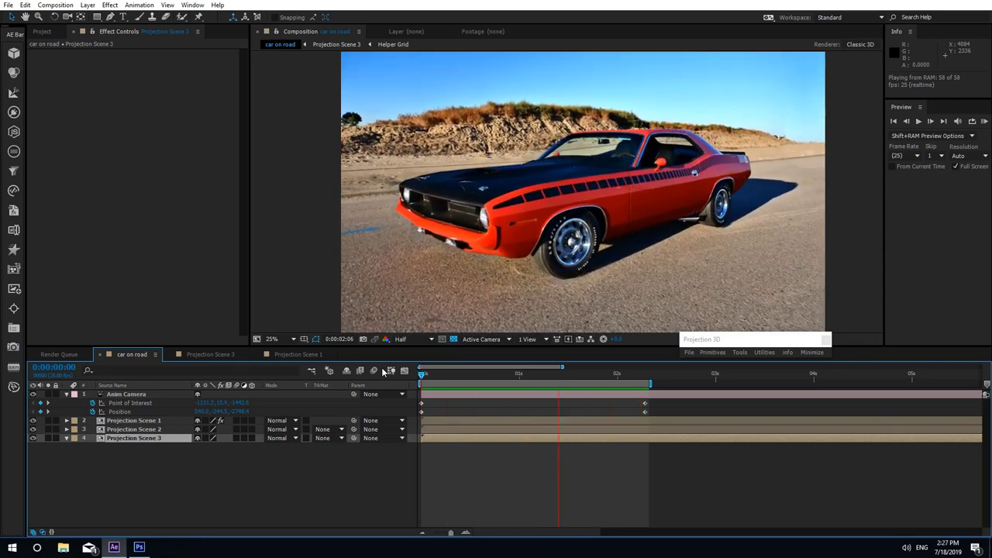
key("space")
left_click_drag(427, 372, 301, 398)
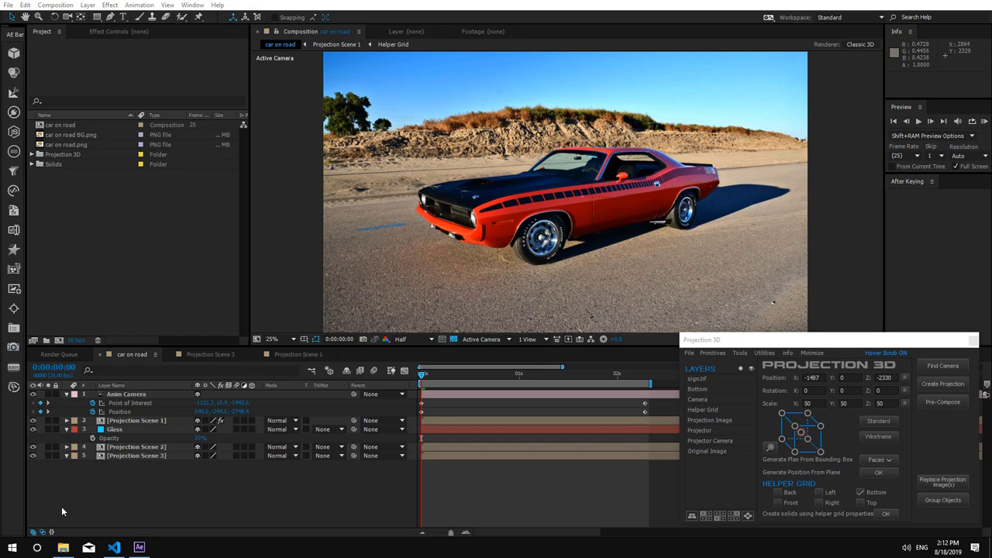
In Projection Scene 2, create the Bottom solid from the helper grid and hide it
left_click(138, 448)
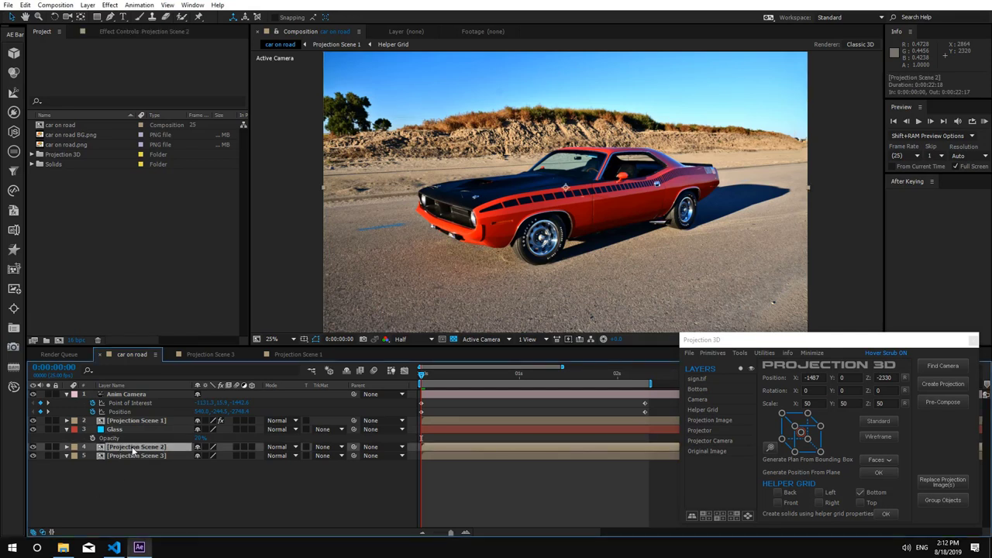
double_click(134, 449)
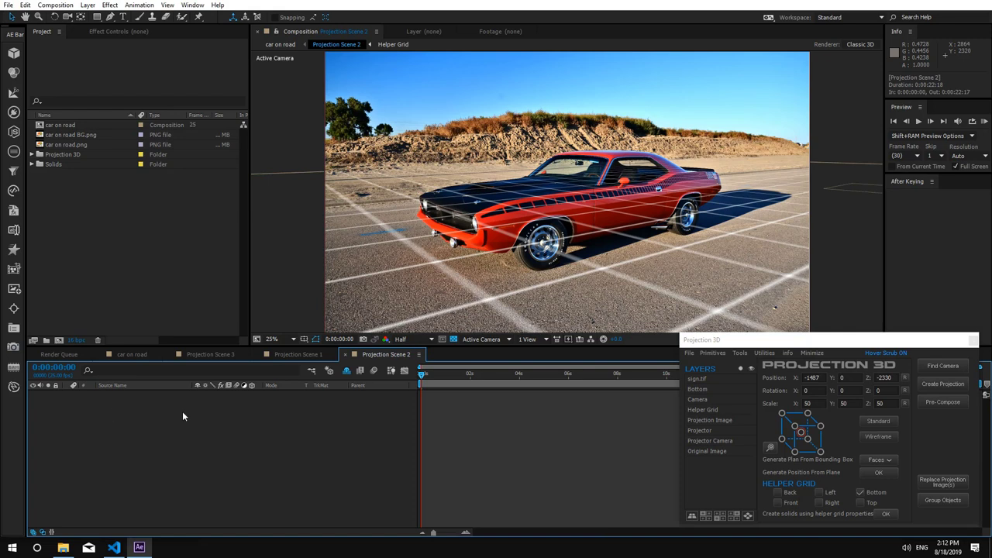
left_click(885, 514)
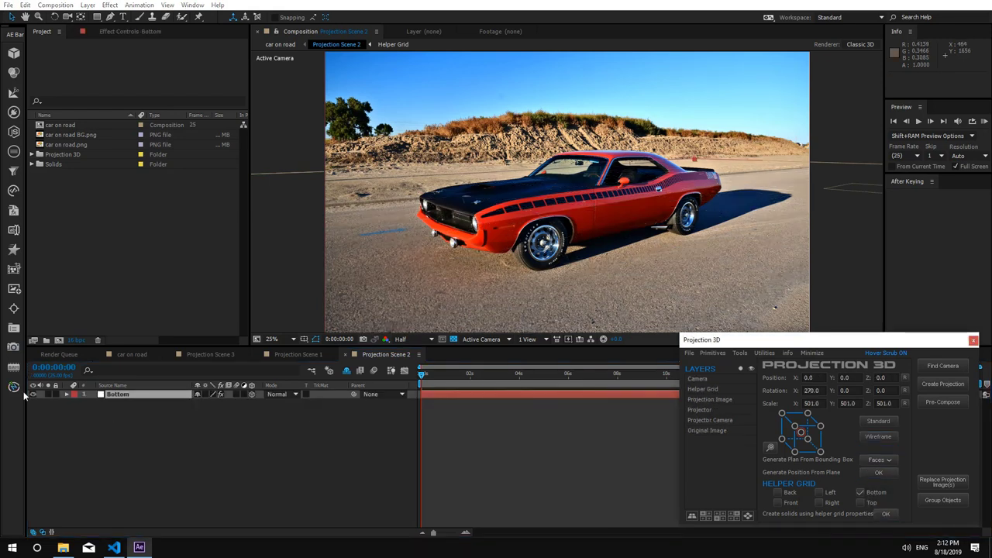
left_click(35, 393)
Place the Bottom layer's Generate Position point on the foreground asphalt near the car
left_click(150, 394)
left_click(118, 32)
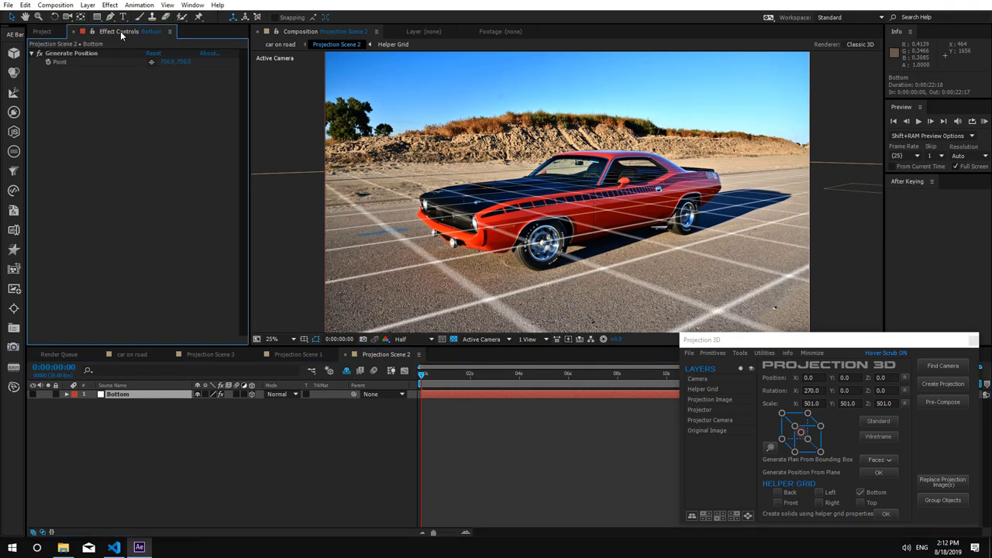
left_click(62, 56)
left_click(151, 61)
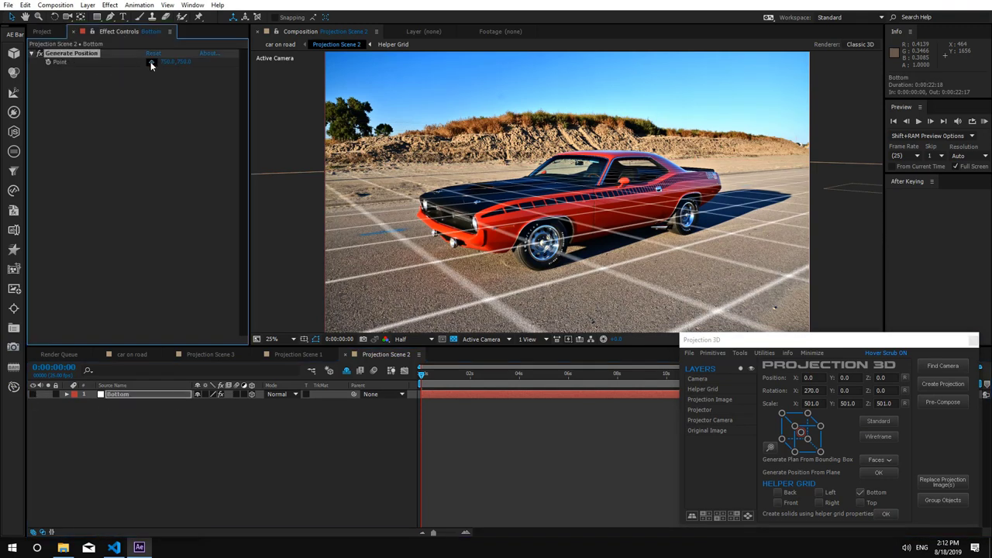
left_click(412, 280)
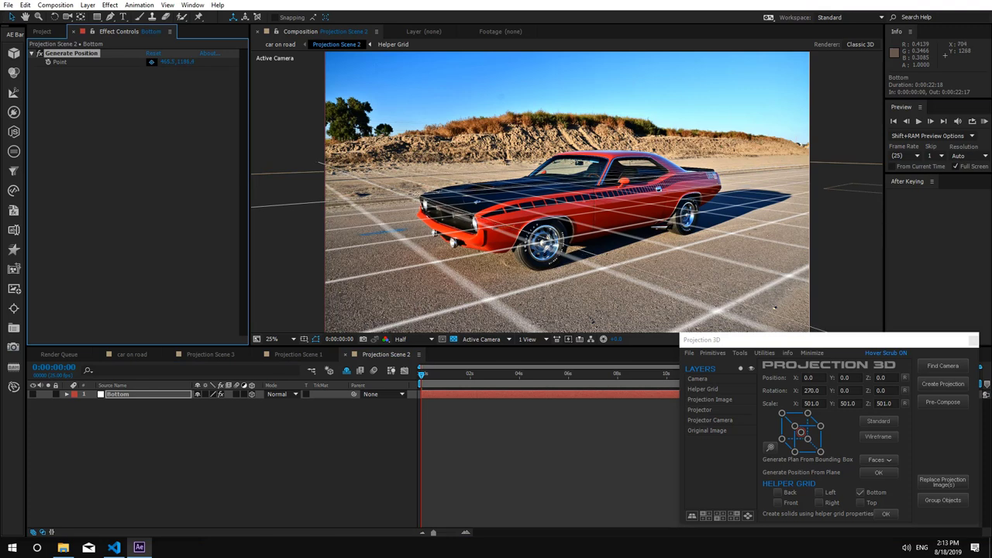
left_click(676, 284)
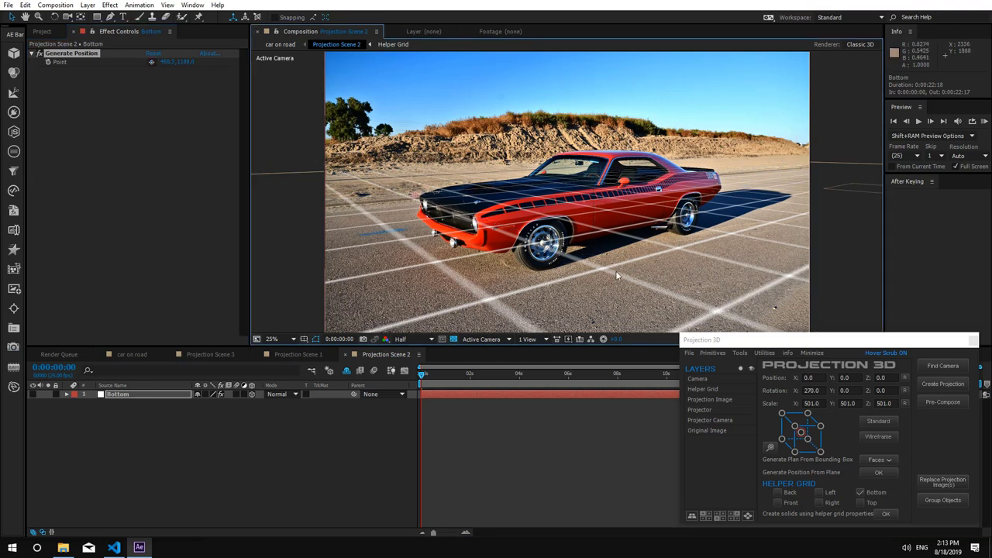
Import sign.tif from the Car folder into Projection Scene 2 at the generated ground position
left_click(689, 353)
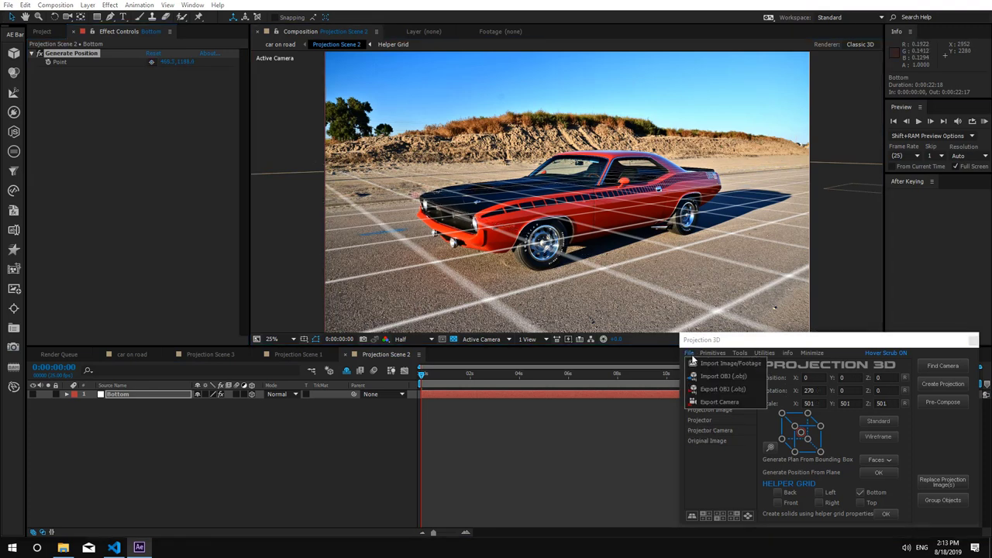
left_click(725, 369)
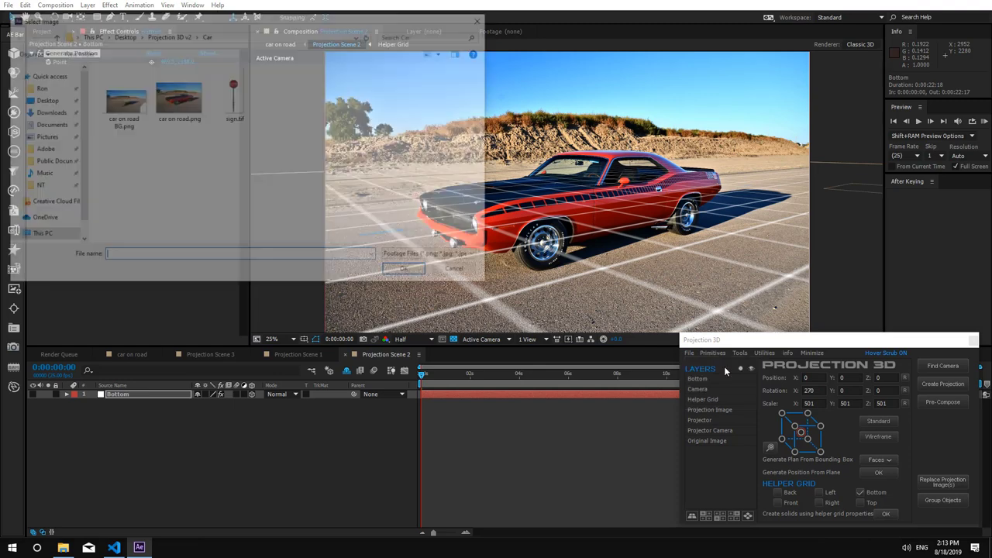
left_click(236, 97)
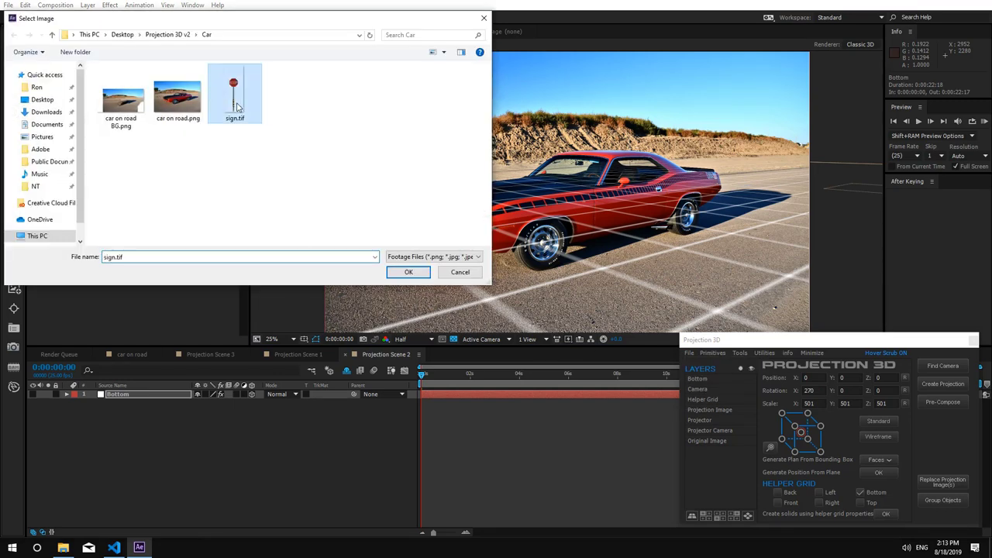
left_click(406, 271)
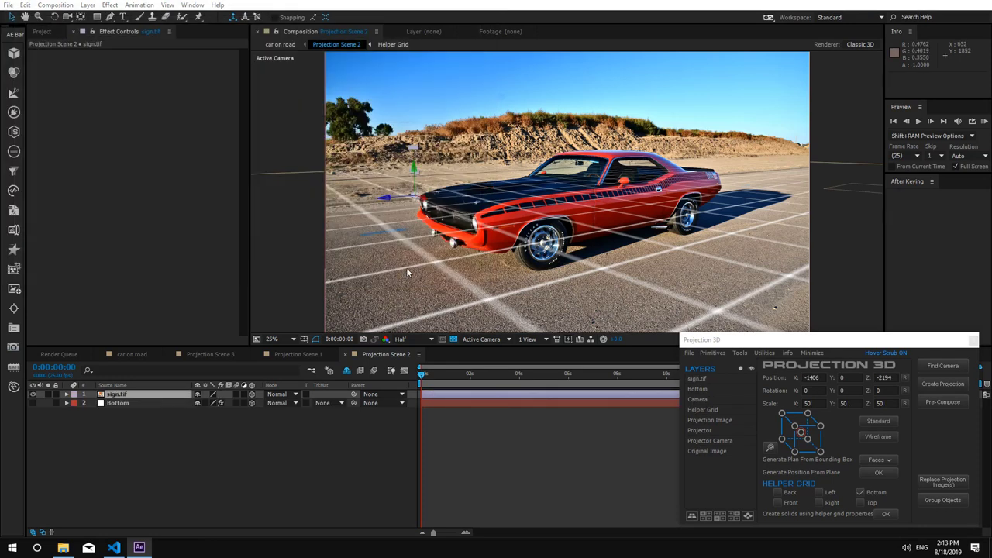
Scale the sign.tif layer up uniformly until the sign stands above the hill behind the car
left_click(177, 469)
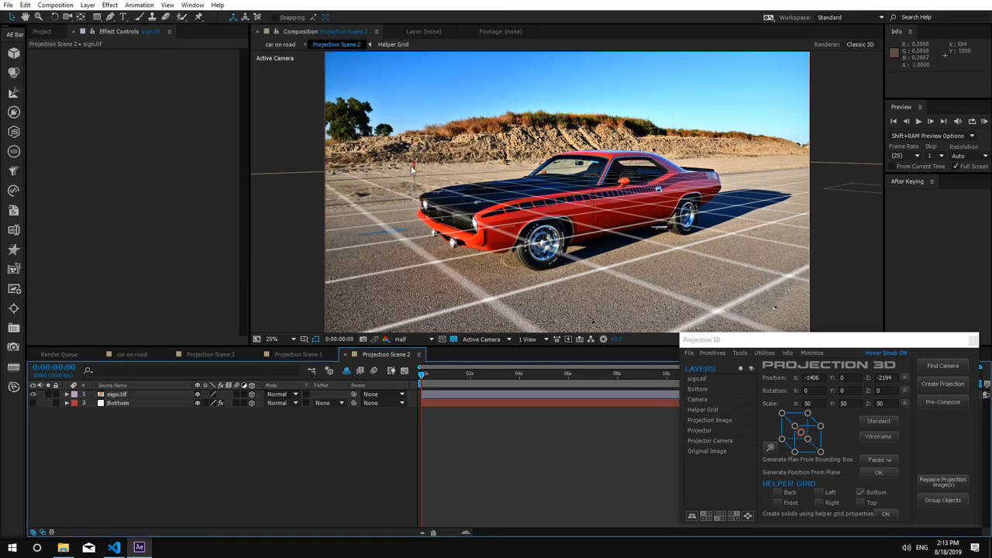
left_click(116, 395)
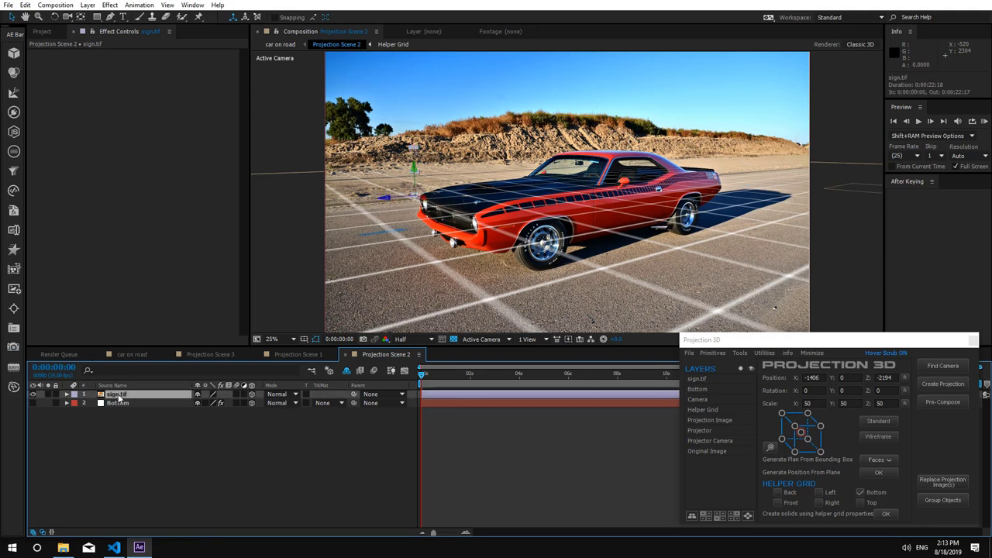
key("s")
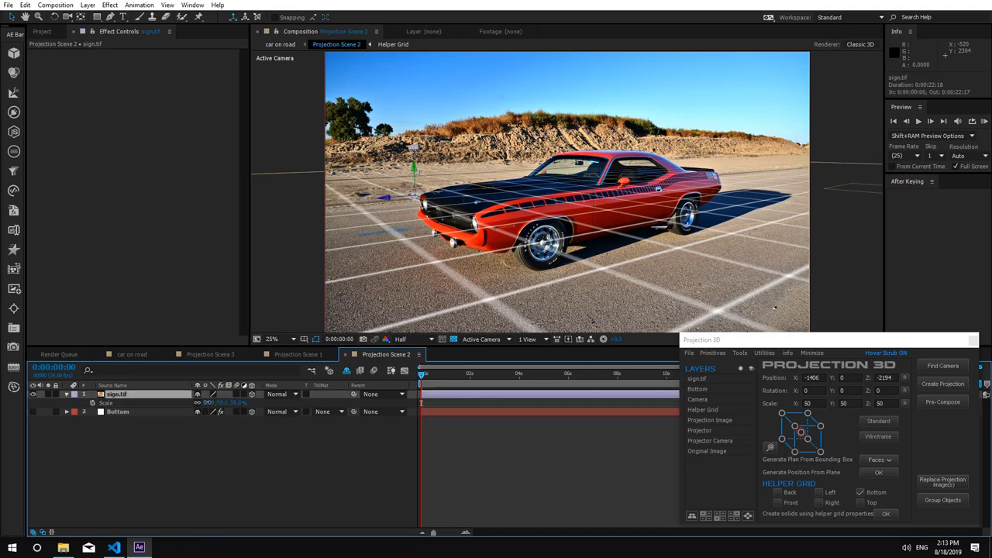
mouse_move(206, 402)
left_mouse_down()
mouse_move(234, 400)
mouse_move(201, 403)
left_mouse_up()
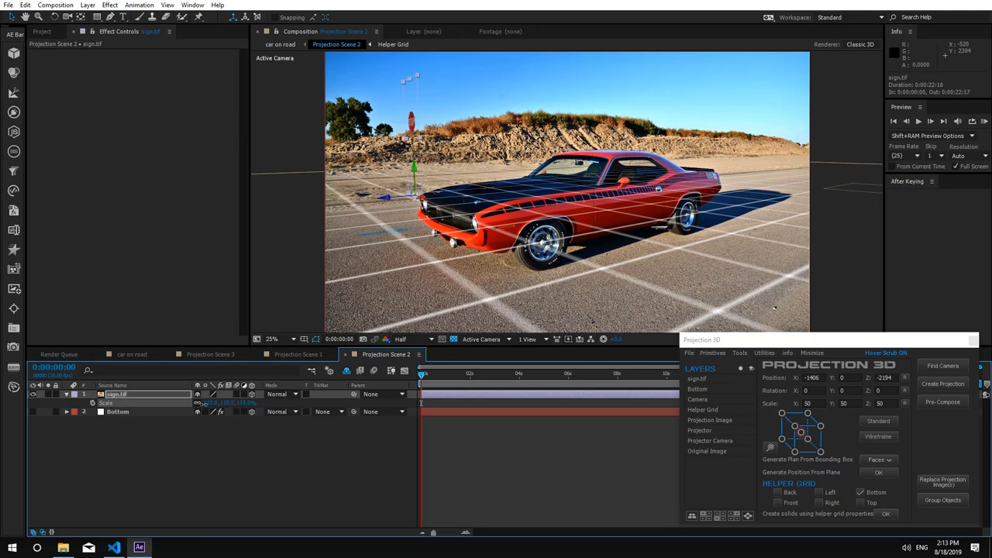
left_click(162, 478)
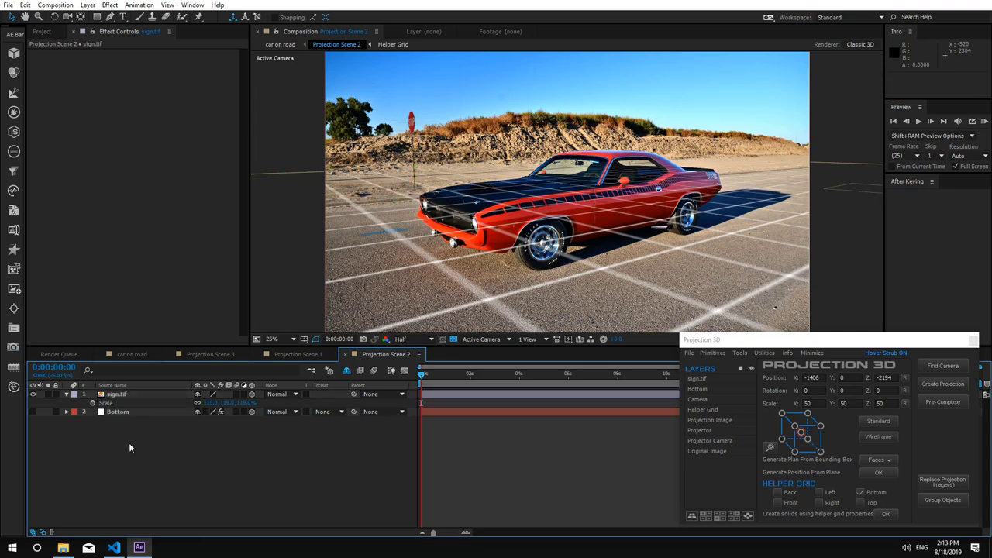
left_click(116, 394)
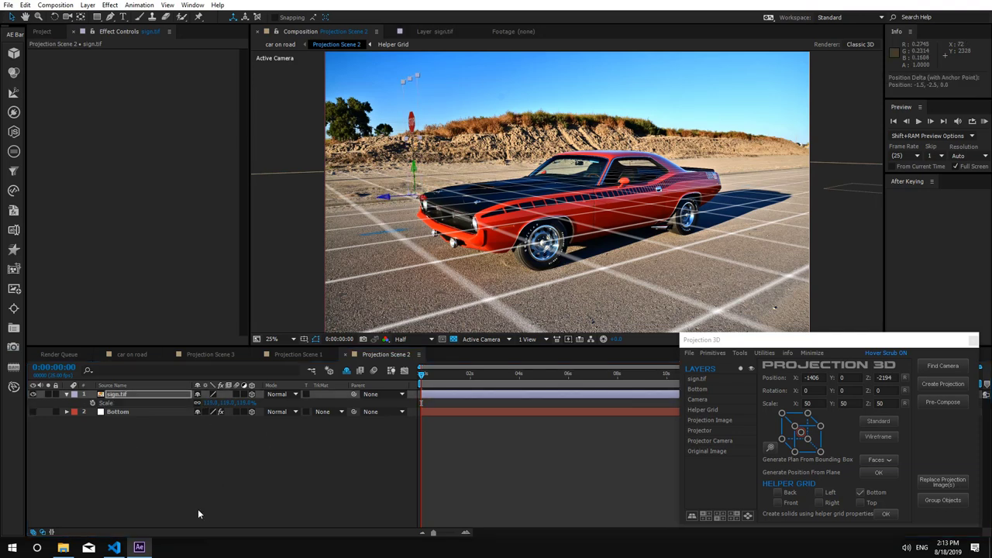
Preview the enlarged sign with the camera move in the car on road composition
left_click(279, 44)
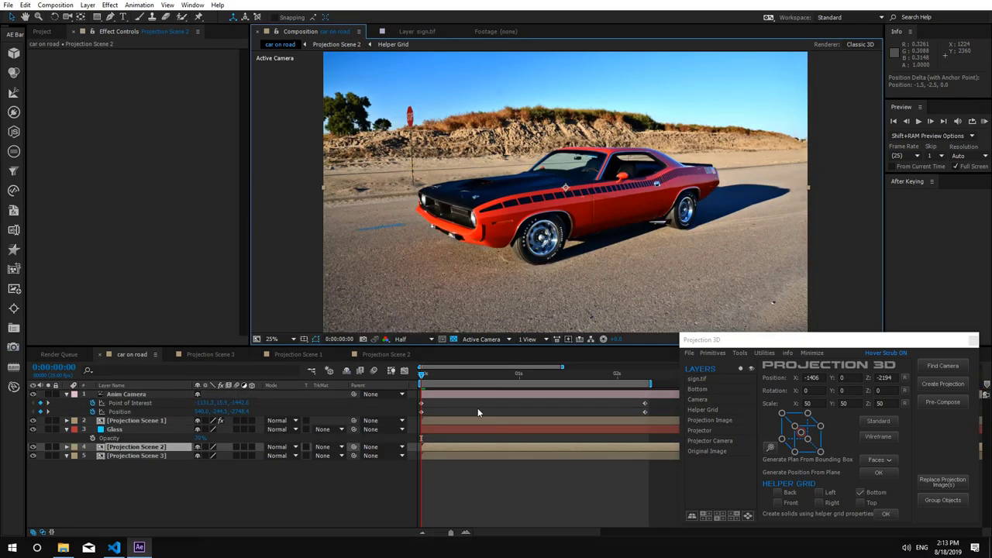
left_click_drag(421, 379, 465, 397)
key("Home")
left_click(318, 406)
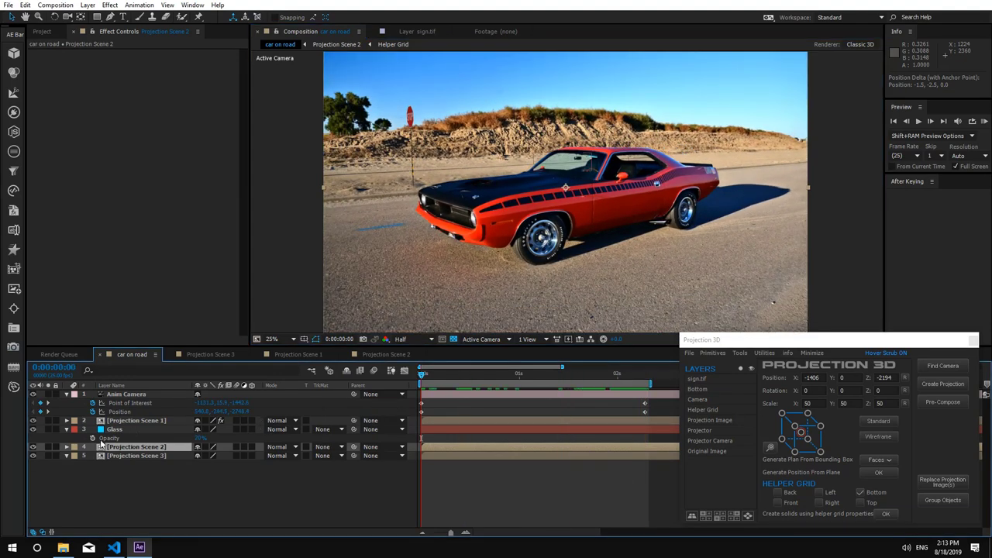
Move sign.tif along its Z axis in Projection Scene 2 until it stands behind the car's hood, and preview car on road
double_click(131, 450)
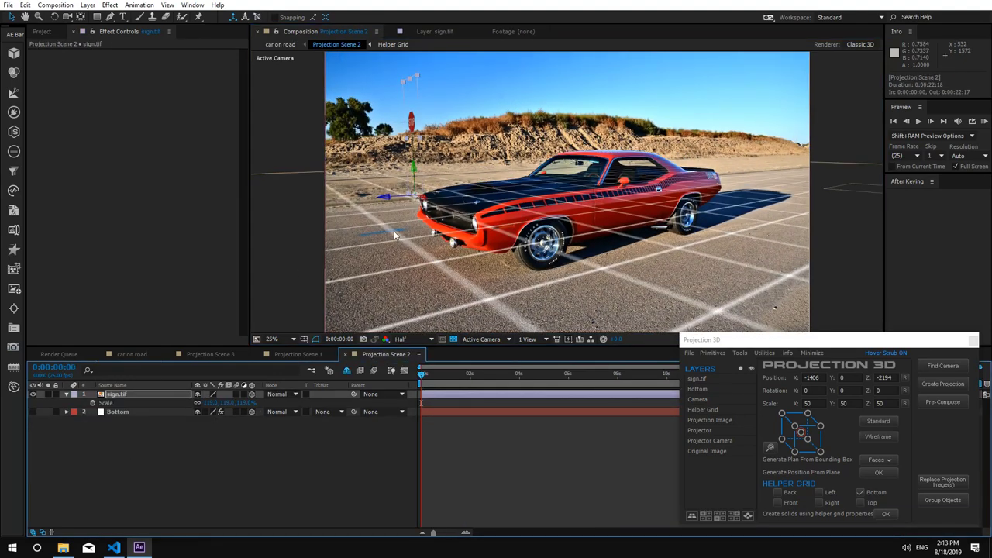
left_click_drag(387, 199, 455, 194)
left_click(293, 46)
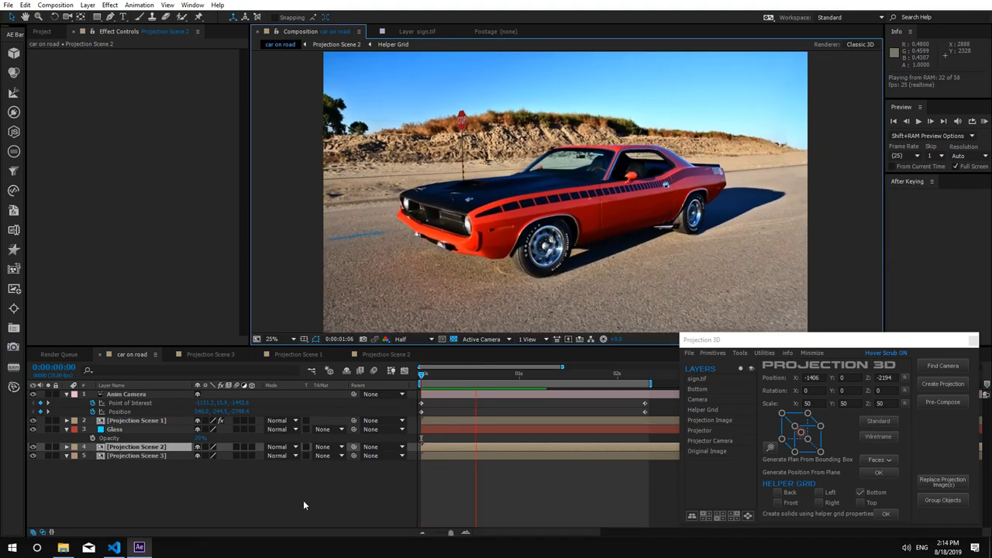
left_click(134, 355)
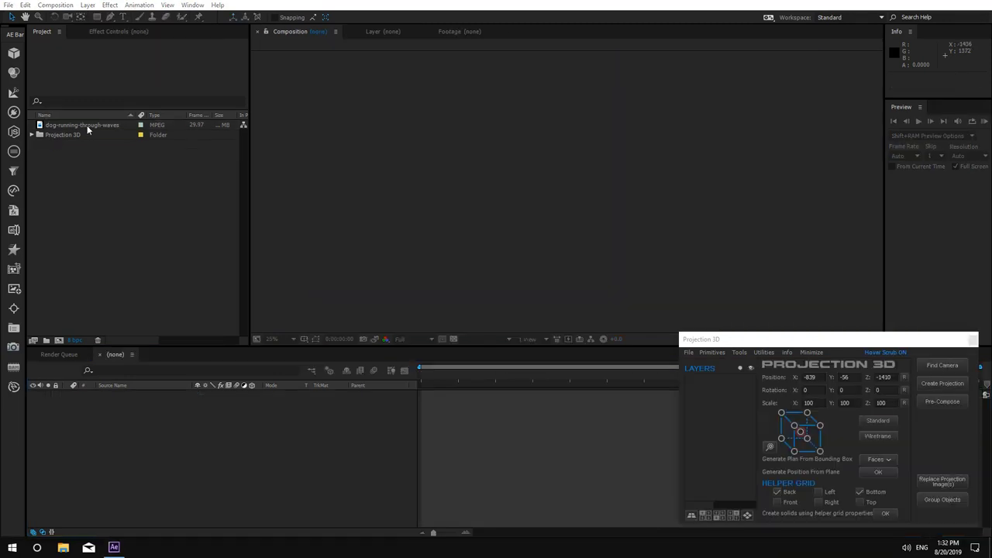
Create a composition from the dog-running-through-waves footage, and find its camera and orbit it to lay the helper grid over the beach
left_click_drag(87, 124, 152, 436)
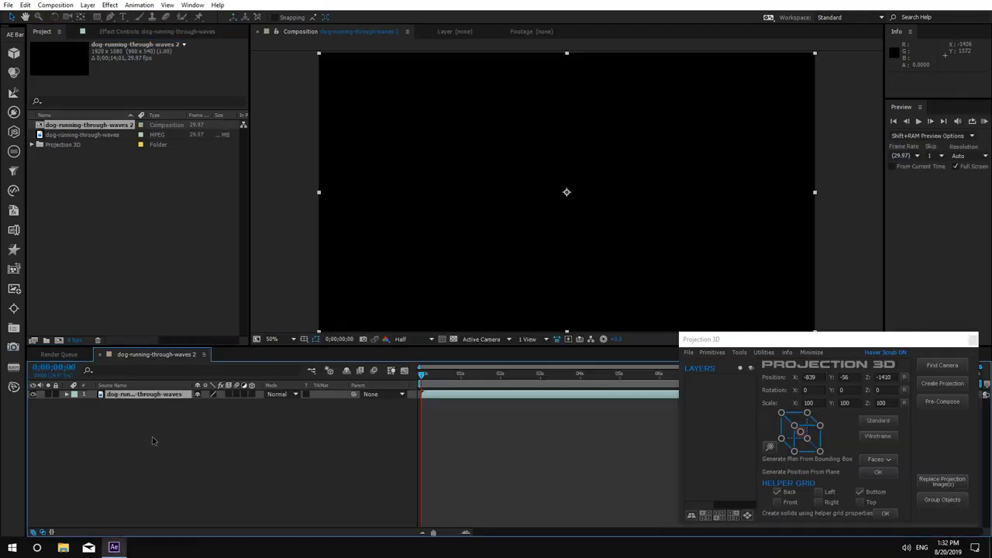
left_click(943, 365)
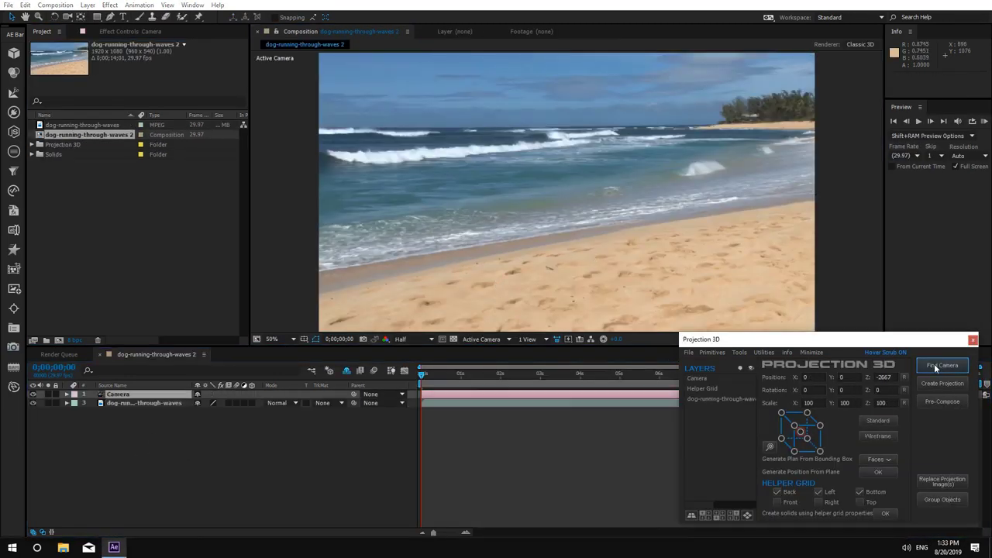
left_click(67, 16)
left_click_drag(530, 187, 600, 169)
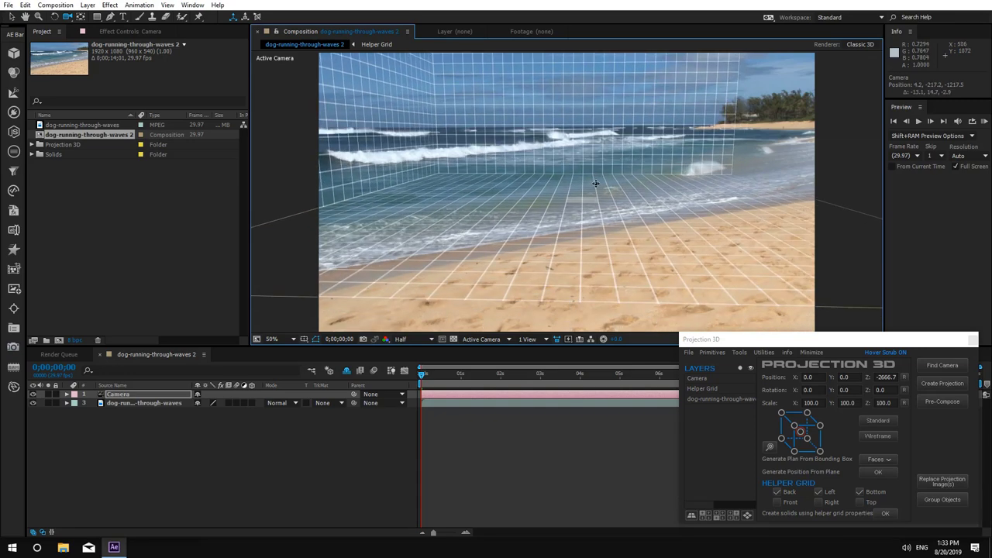
Set the Helper Grid scale to 500% and realign the camera so the grid's floor meets the sea horizon
left_click(345, 371)
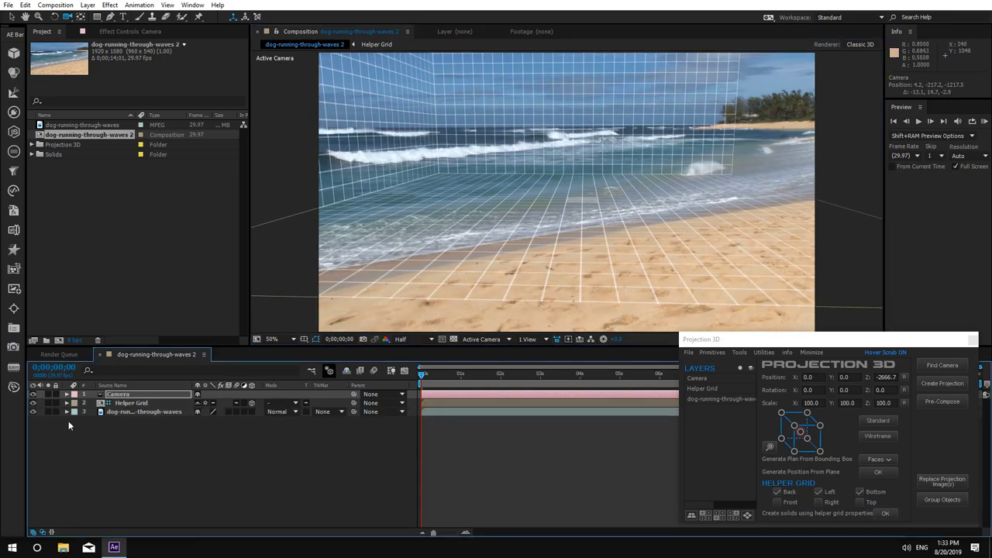
left_click(135, 403)
key("s")
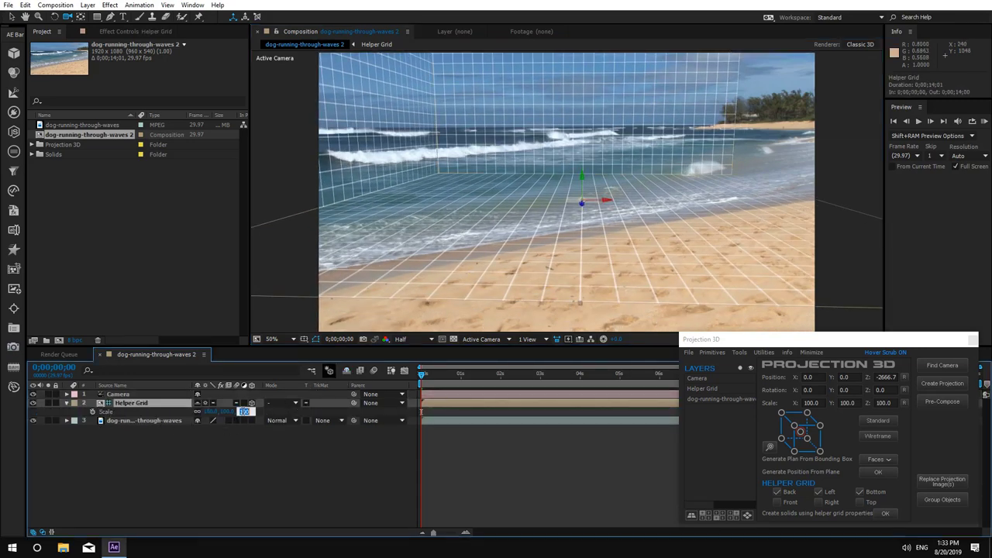
type("500")
key("Return")
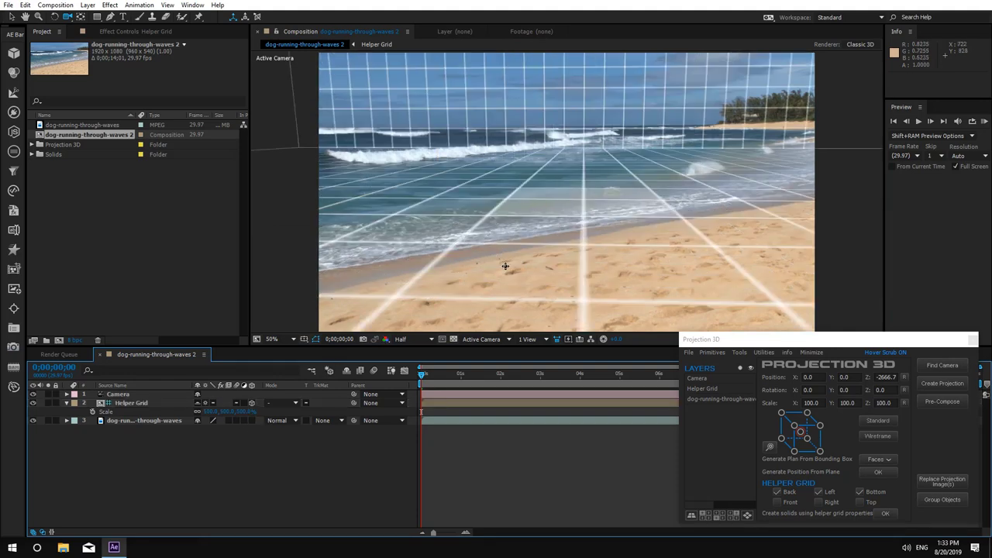
left_click_drag(505, 266, 572, 256)
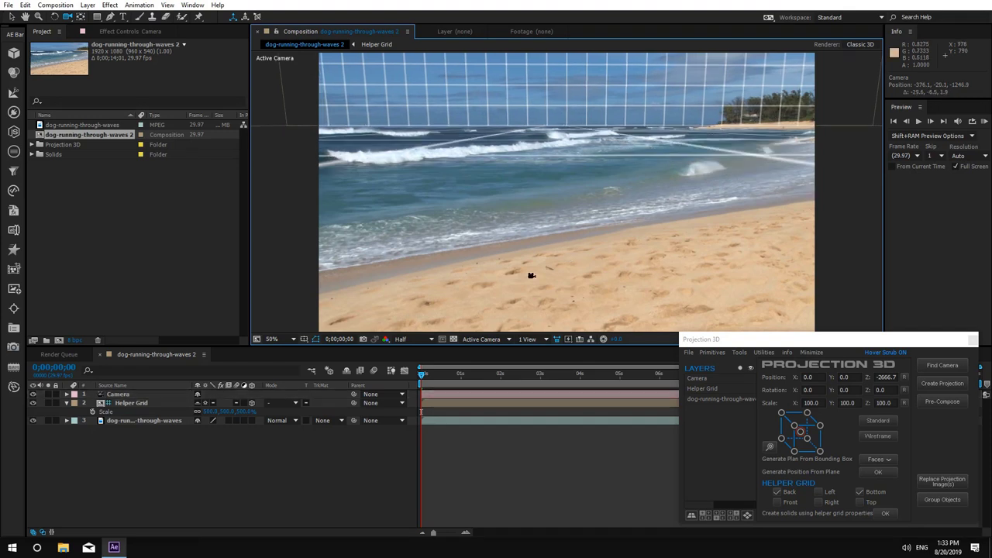
Hide the helper grid layer from the layer list and create a projection from the Camera and dog-running-through-waves layers
left_click(345, 370)
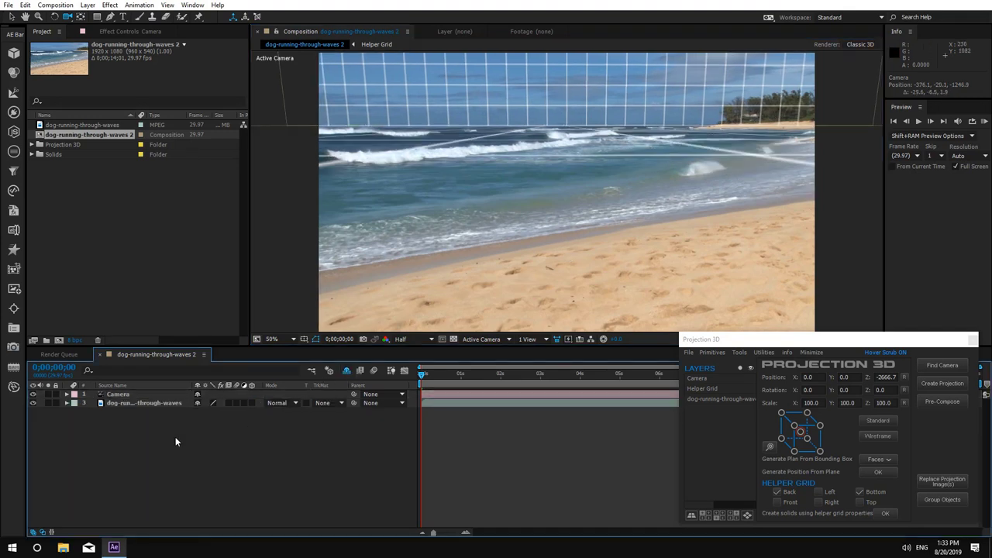
left_click_drag(156, 443, 160, 392)
left_click(950, 384)
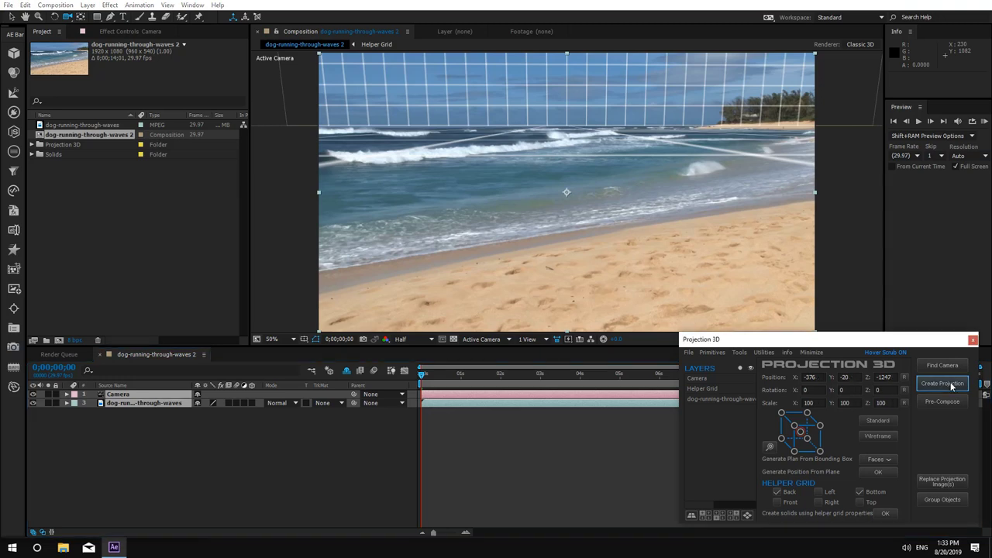
Pre-compose the beach projection with 1 copy
left_click(952, 402)
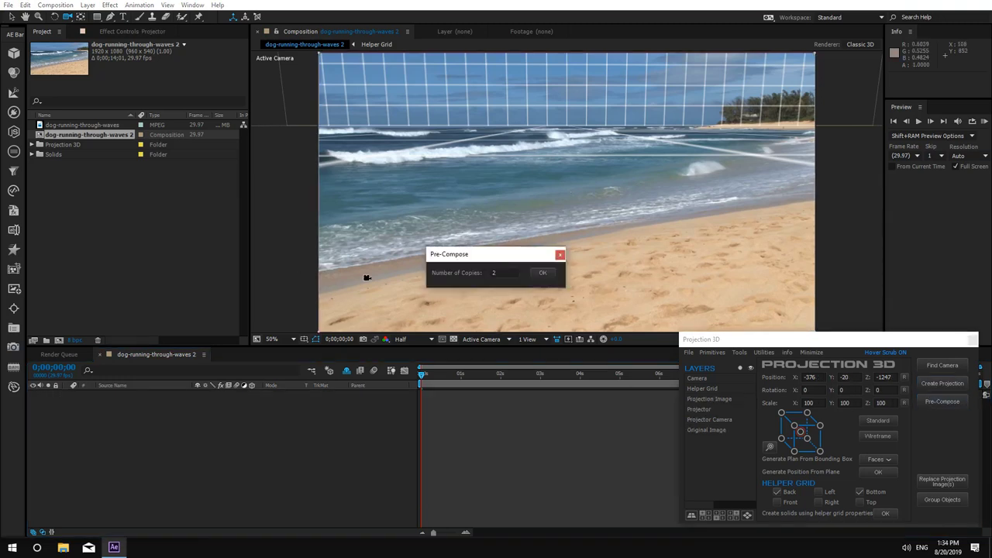
left_click(504, 272)
type("1")
left_click(545, 275)
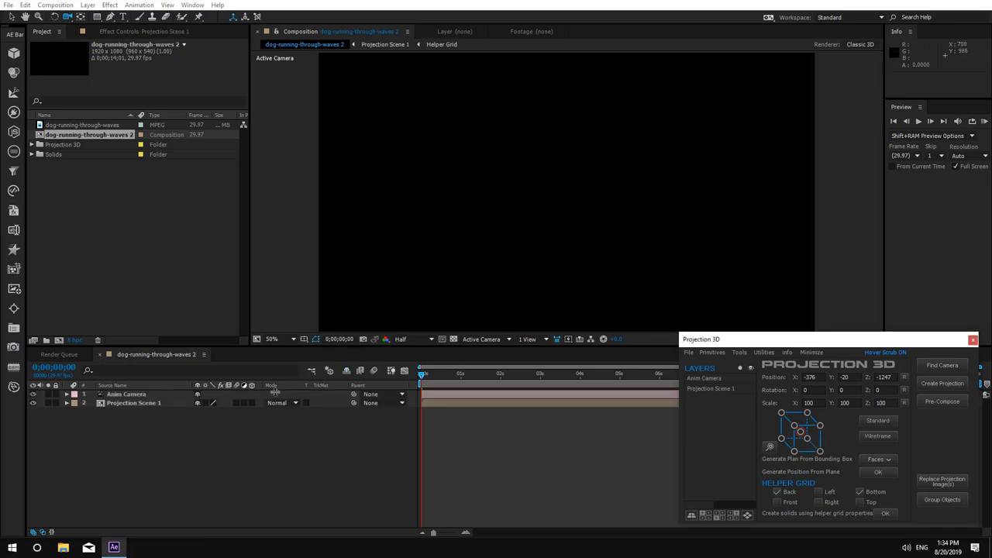
Create Back and Bottom solids from the helper grid in Projection Scene 1 and return to the main beach composition
double_click(124, 404)
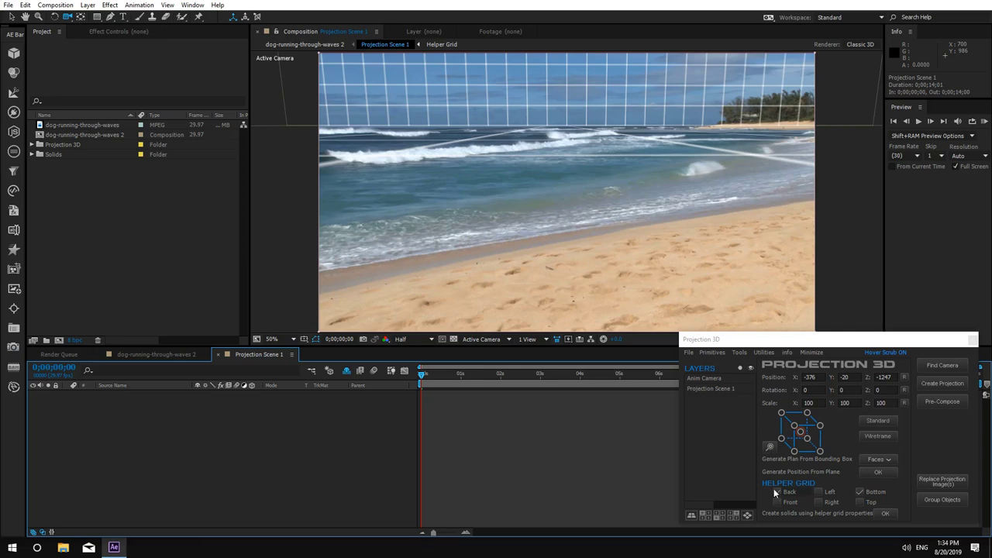
left_click(886, 515)
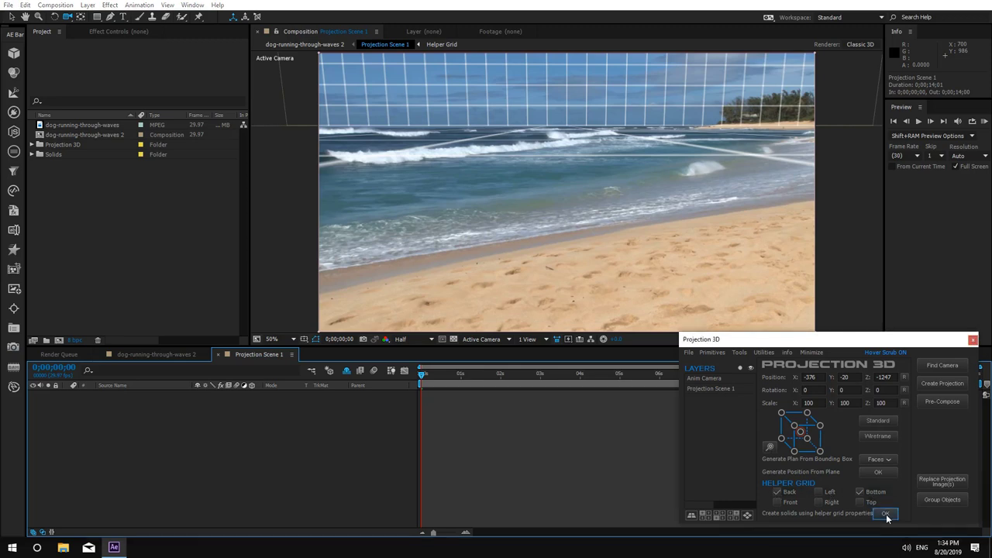
left_click(294, 44)
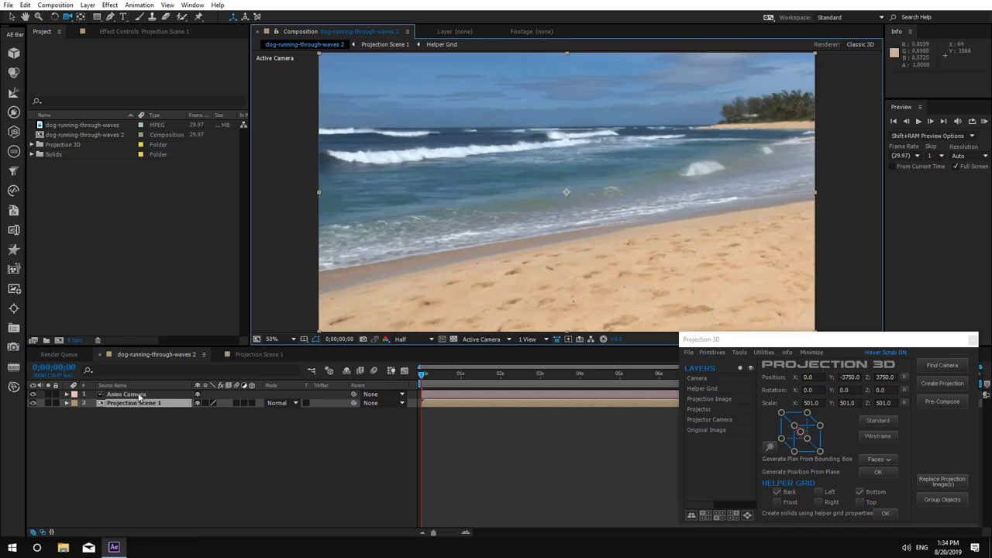
Add Point of Interest and Position keyframes to Anim Camera at 0;00;00;00 and 0;00;04;07
left_click(139, 397)
key("p")
key("shift+a")
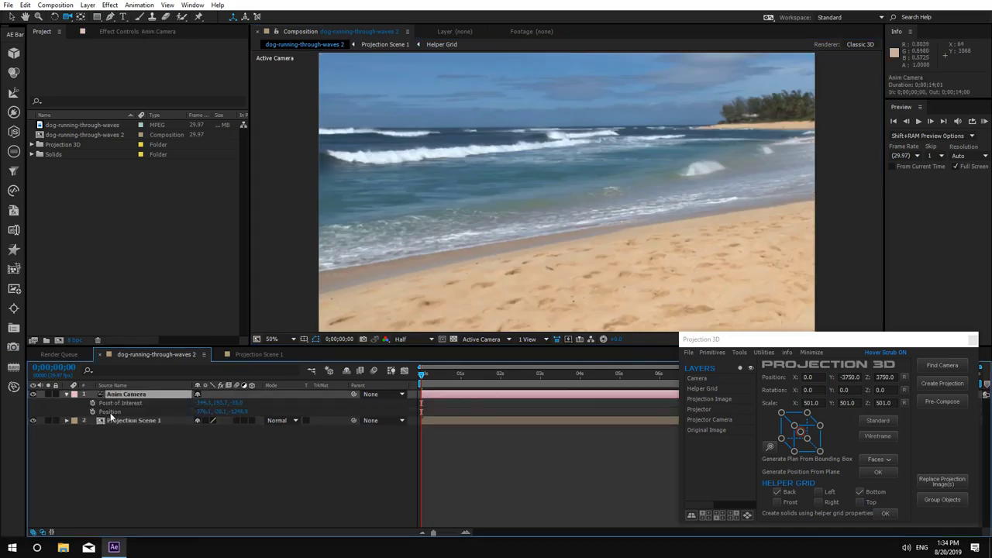
left_click(92, 403)
left_click(92, 411)
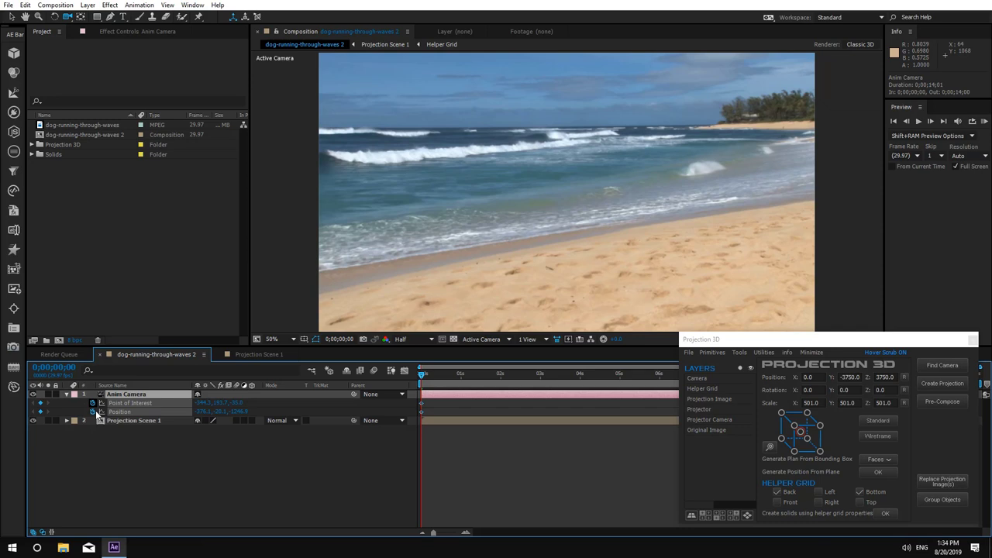
left_click_drag(421, 374, 590, 392)
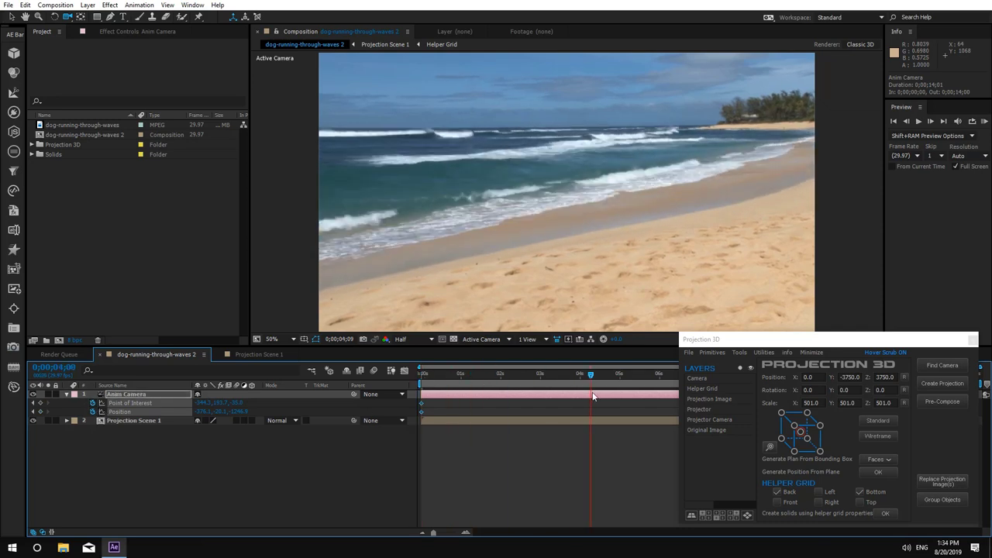
left_click(40, 412)
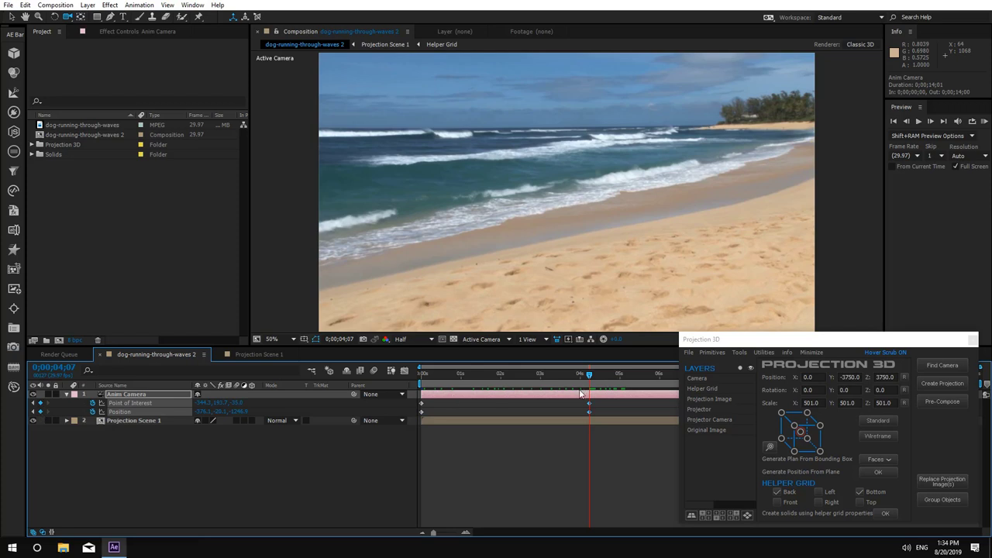
Set the work area from 0;00;04;07 to 0;00;08;26 and minimize the Projection 3D window
left_click_drag(420, 383, 776, 397)
left_click(811, 353)
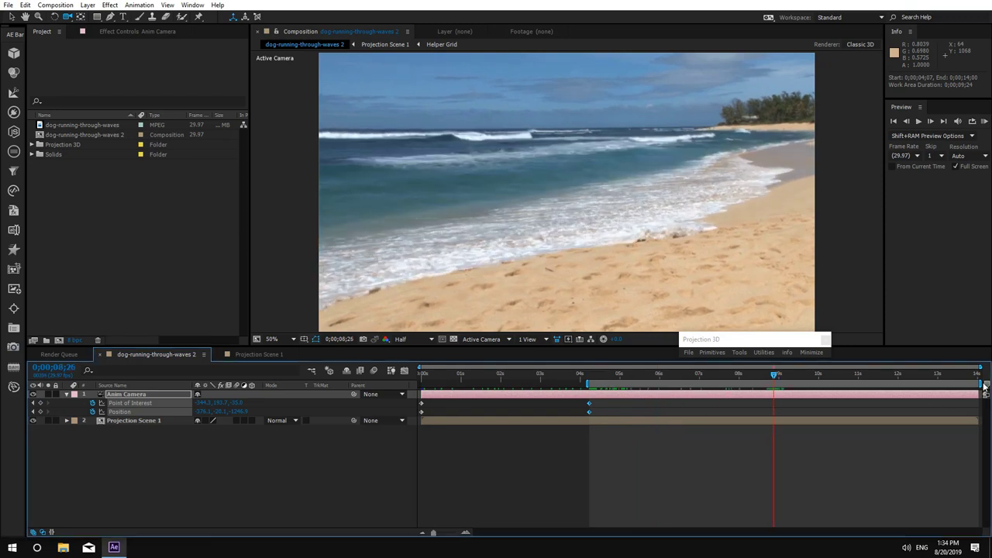
left_click_drag(984, 384, 776, 382)
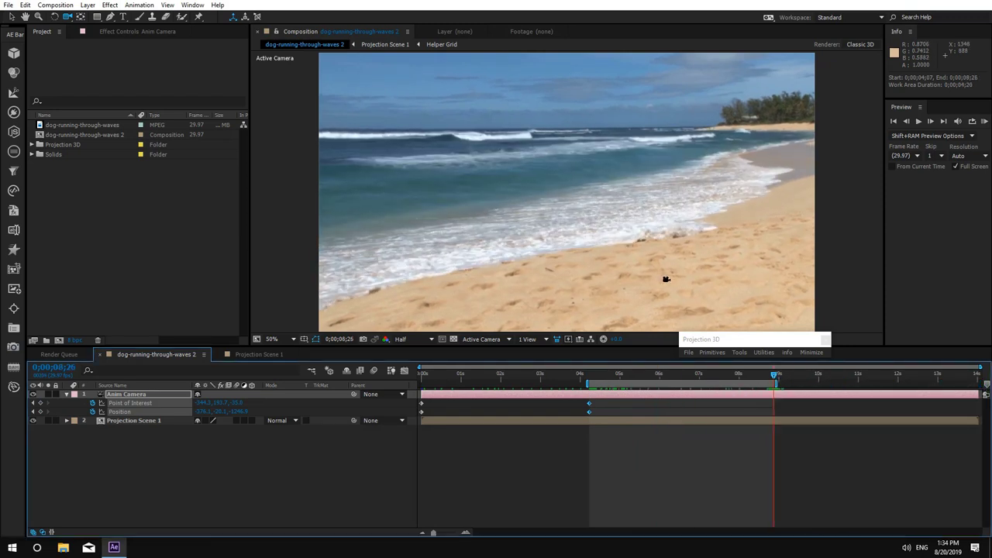
Reposition Anim Camera at 0;00;08;26 to keyframe the end of the beach camera move
left_click_drag(613, 270, 613, 270)
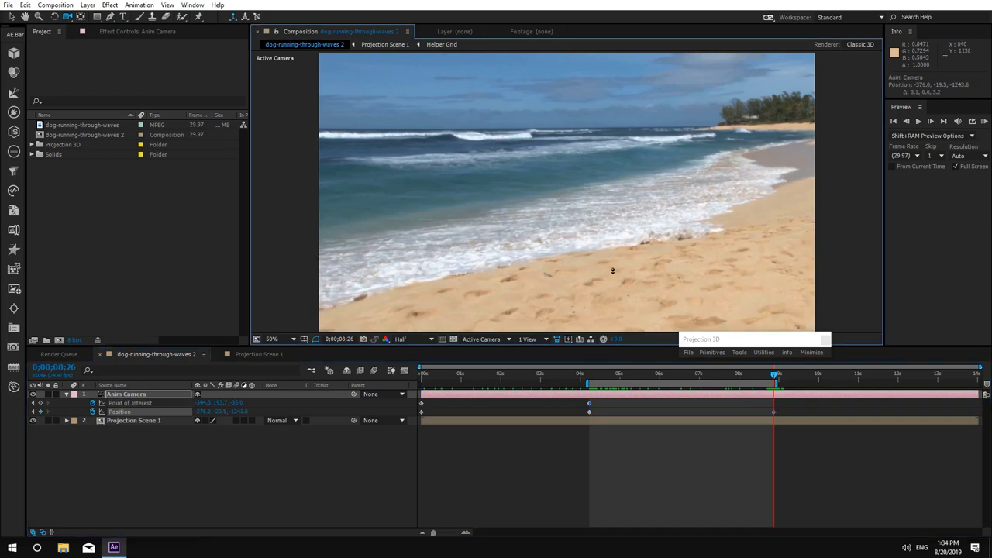
left_click_drag(675, 288, 674, 264)
key("comma")
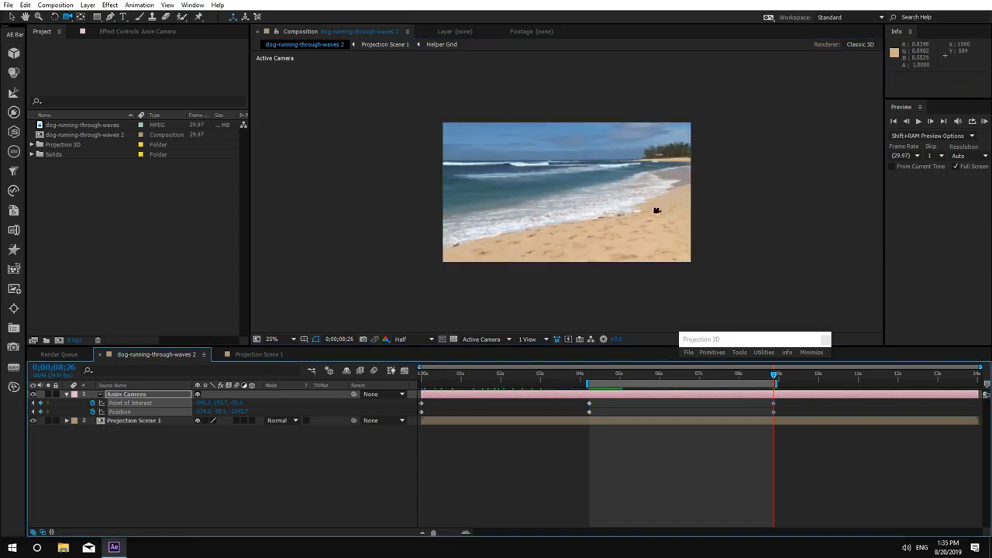
Reposition Anim Camera at 0;00;04;07 for the start of the move and preview the work area
left_click_drag(773, 373, 589, 411)
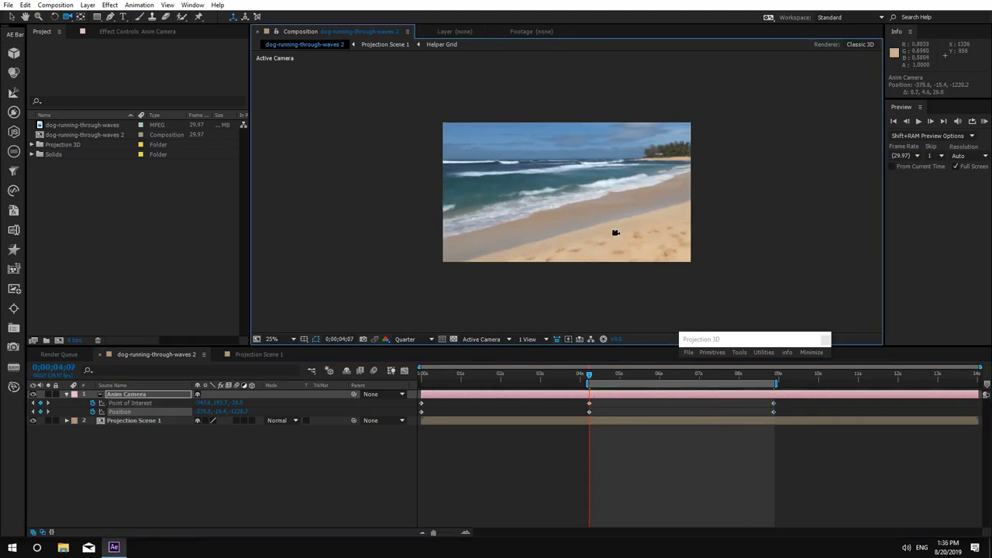
left_click_drag(598, 378, 590, 411)
key("space")
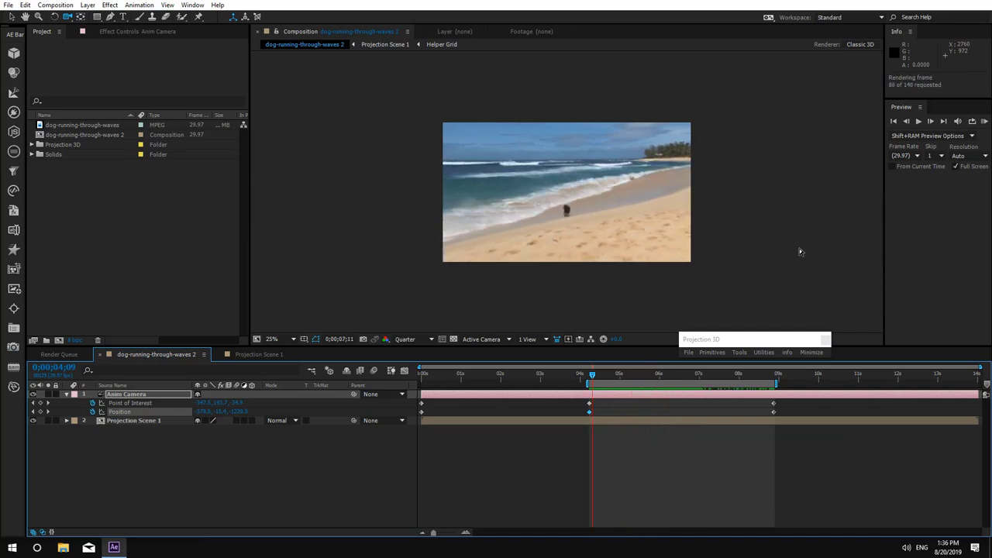
key("space")
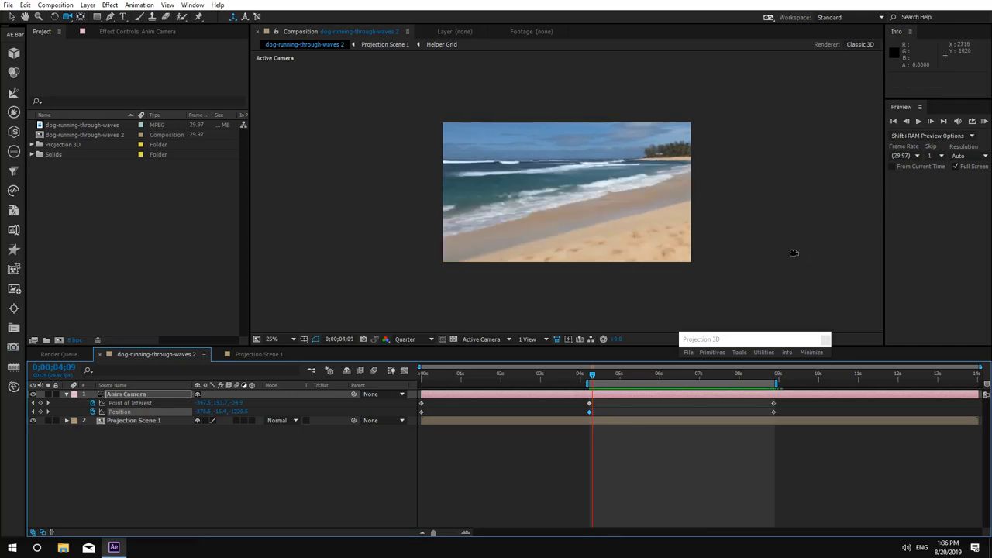